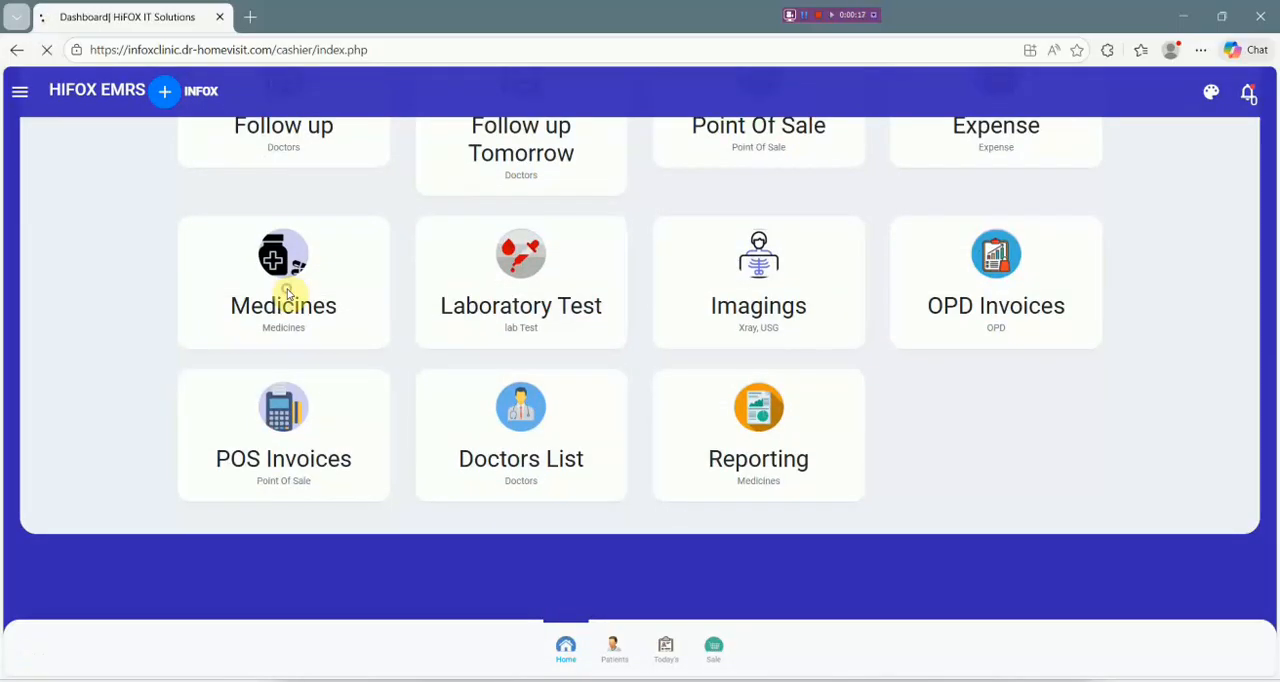
# Examine the medicine inventory and the fields of the blank new drug form, and return to the inventory.
pyautogui.scroll(-10, 463, 380)
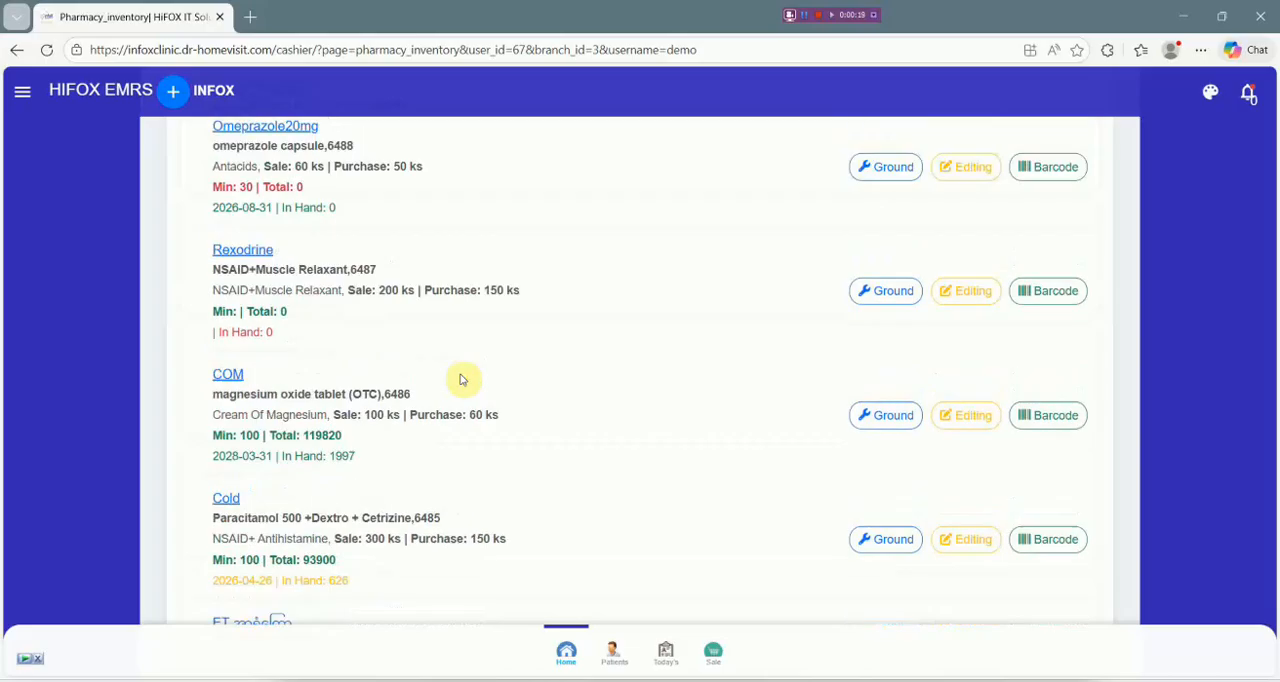
pyautogui.scroll(10, 463, 380)
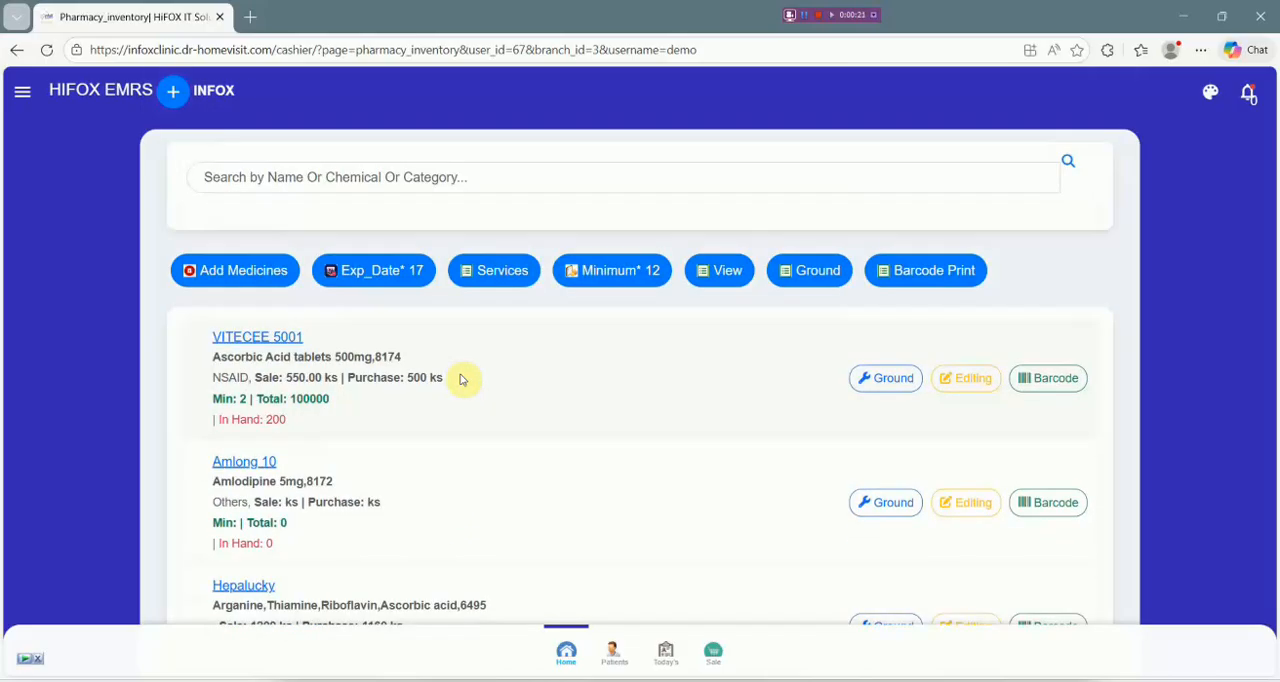
pyautogui.click(241, 279)
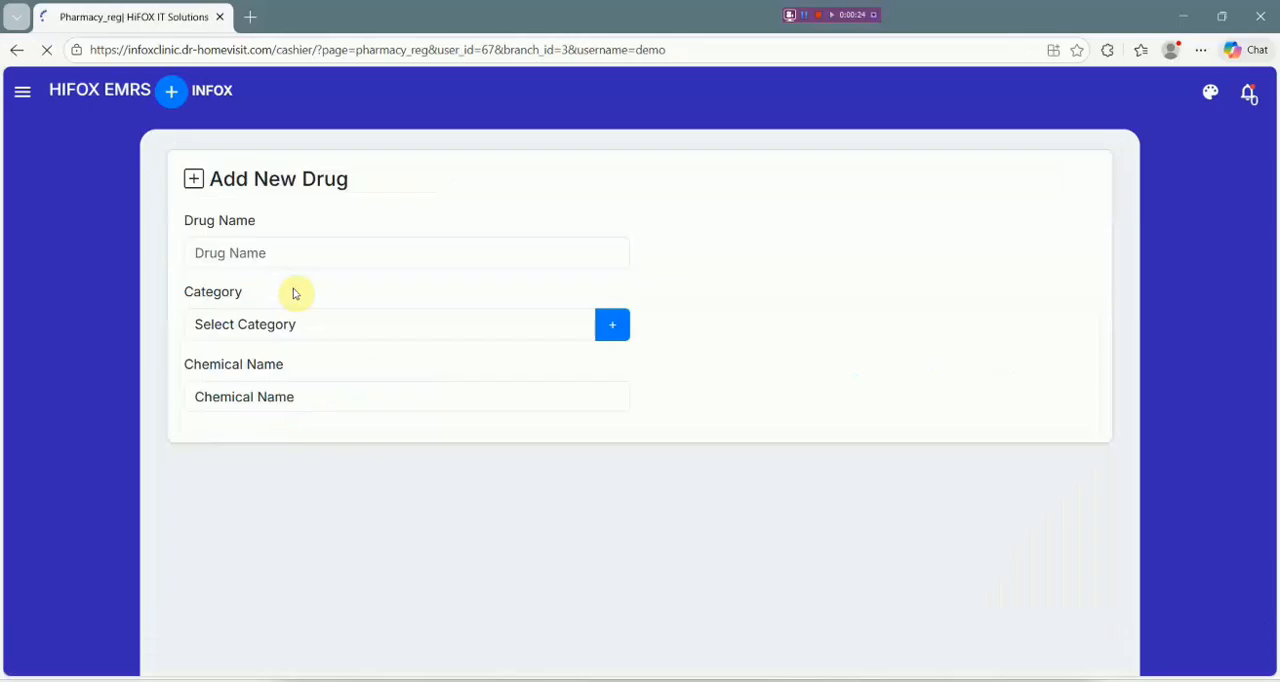
pyautogui.scroll(-3, 414, 337)
pyautogui.scroll(3, 417, 337)
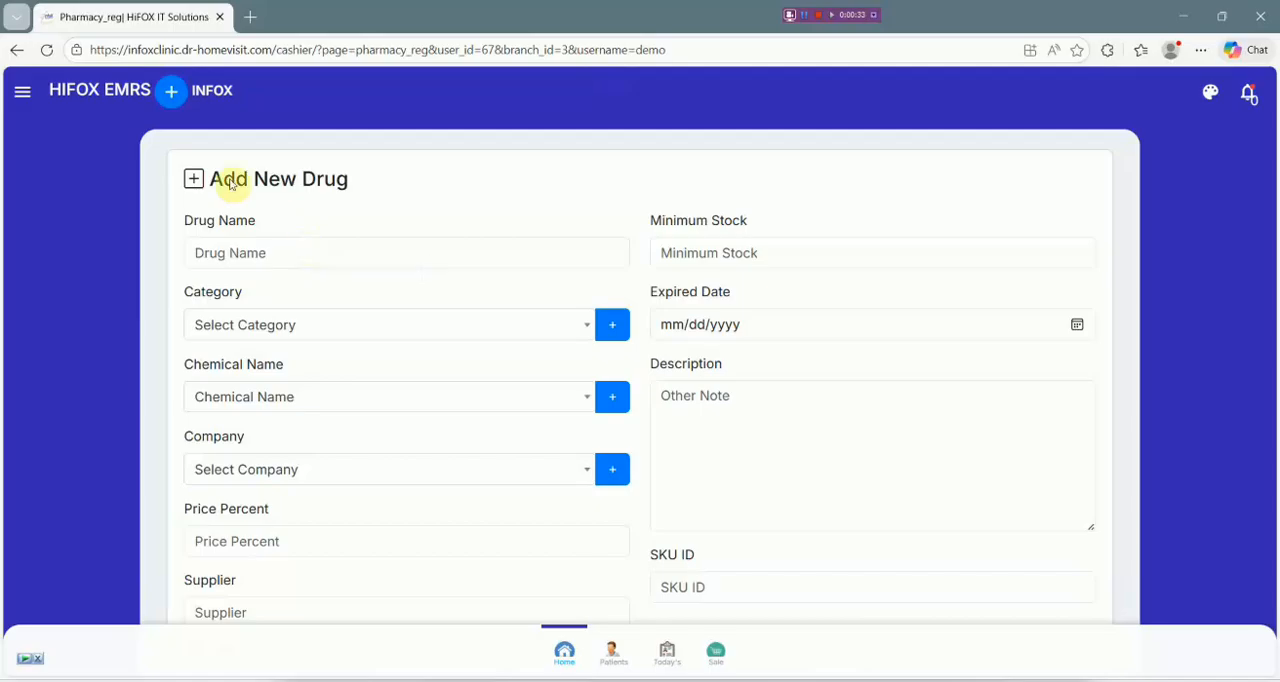
pyautogui.scroll(-3, 380, 371)
pyautogui.scroll(3, 380, 371)
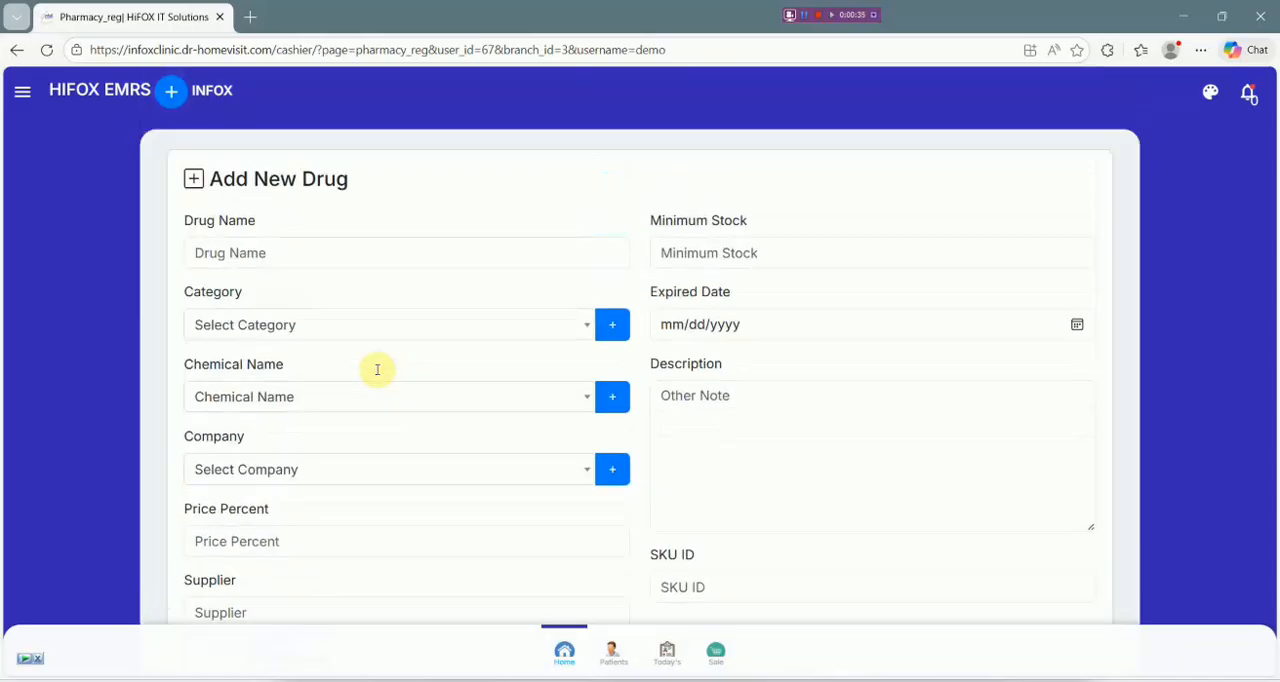
pyautogui.click(16, 53)
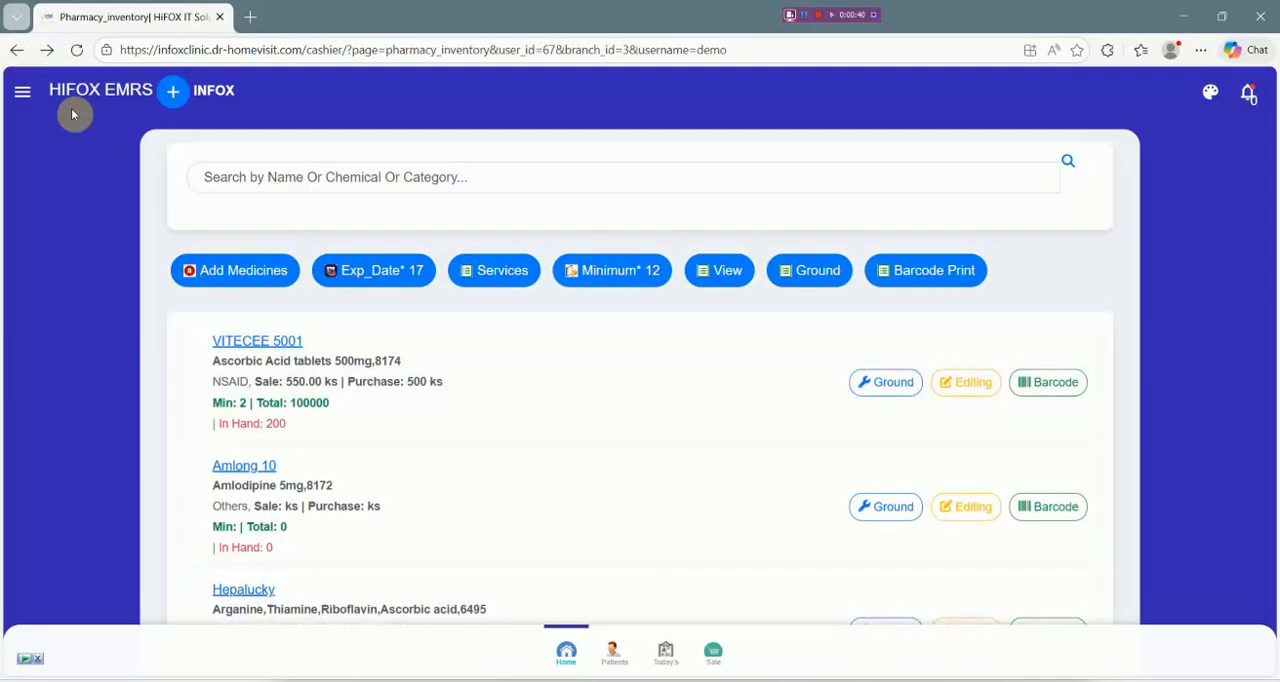
# Open the purchase list and start a new purchase entry.
pyautogui.click(23, 91)
pyautogui.scroll(-3, 174, 431)
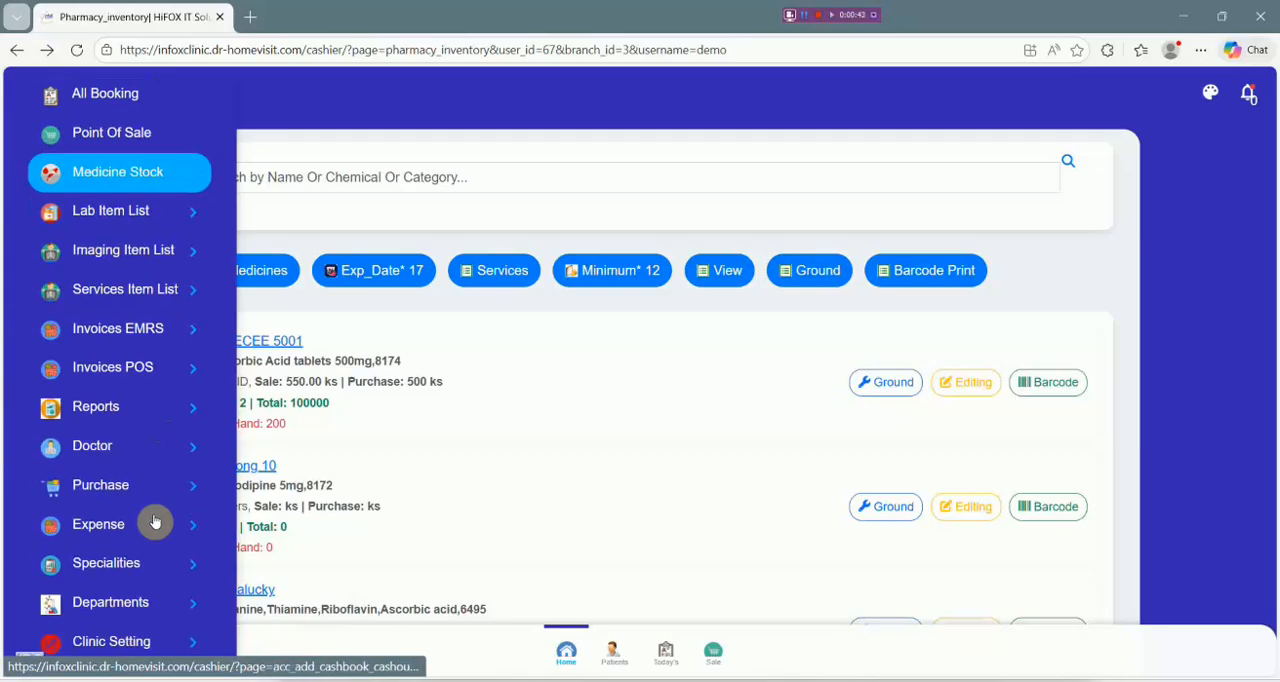
pyautogui.click(88, 487)
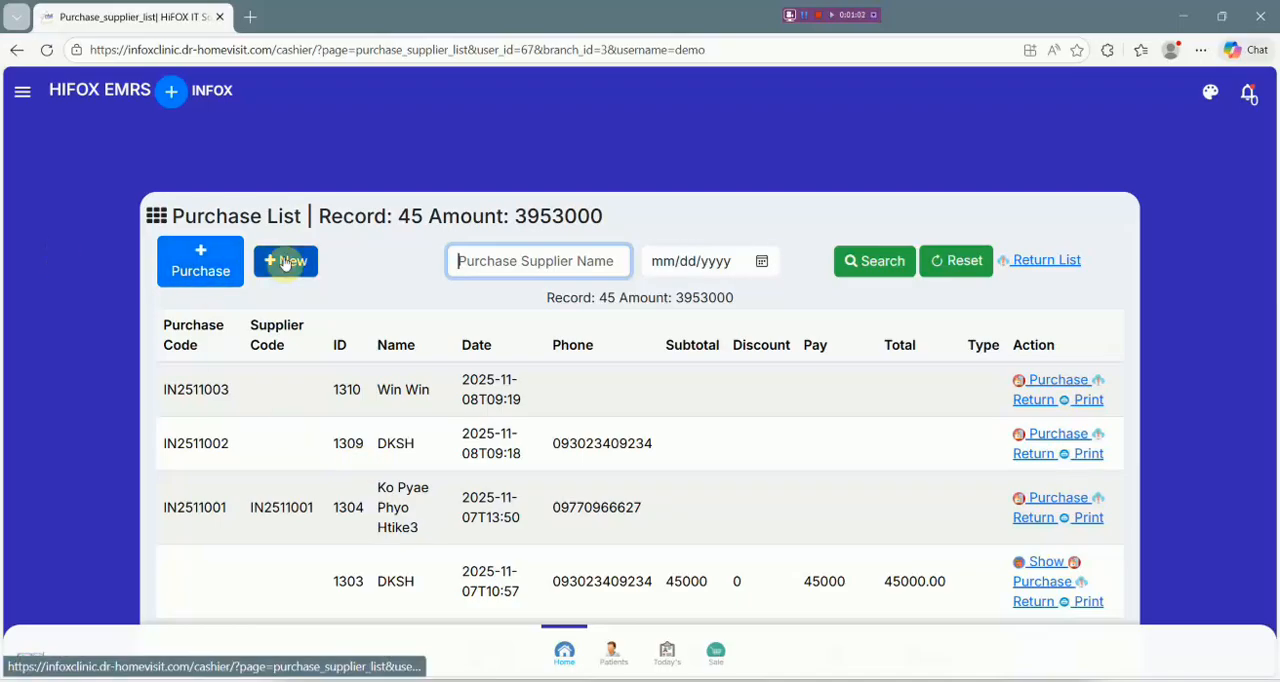
pyautogui.click(201, 268)
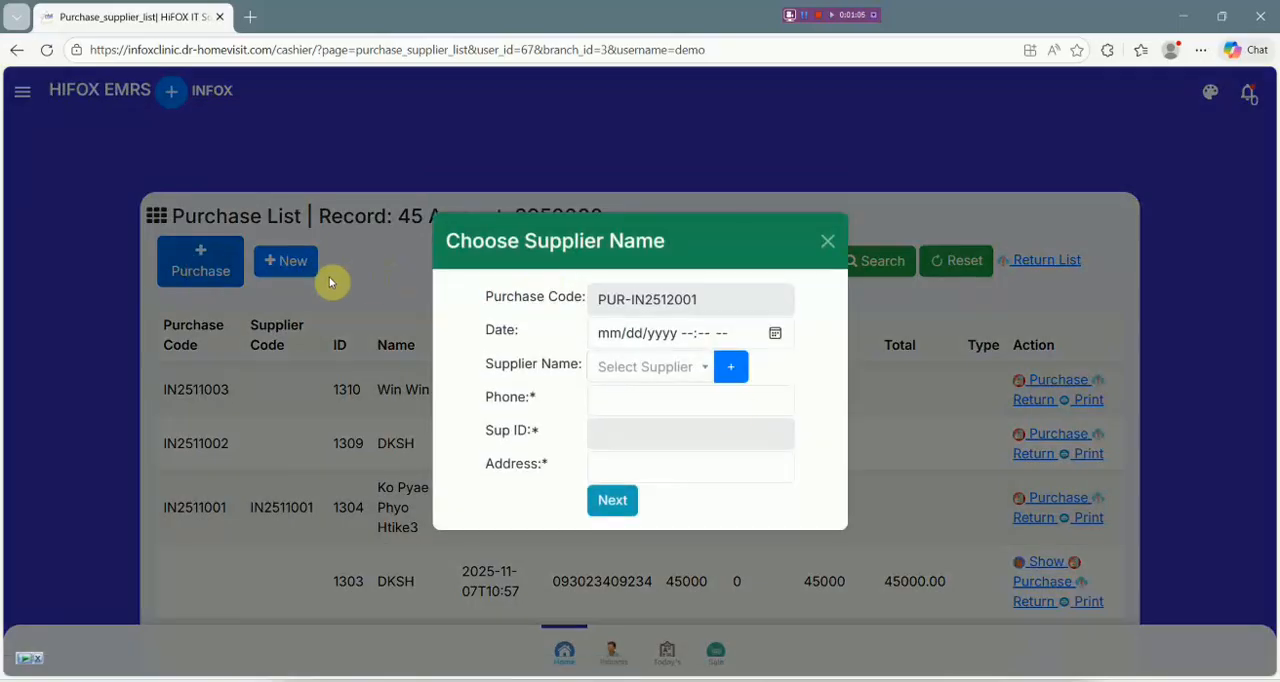
pyautogui.click(828, 241)
pyautogui.click(201, 258)
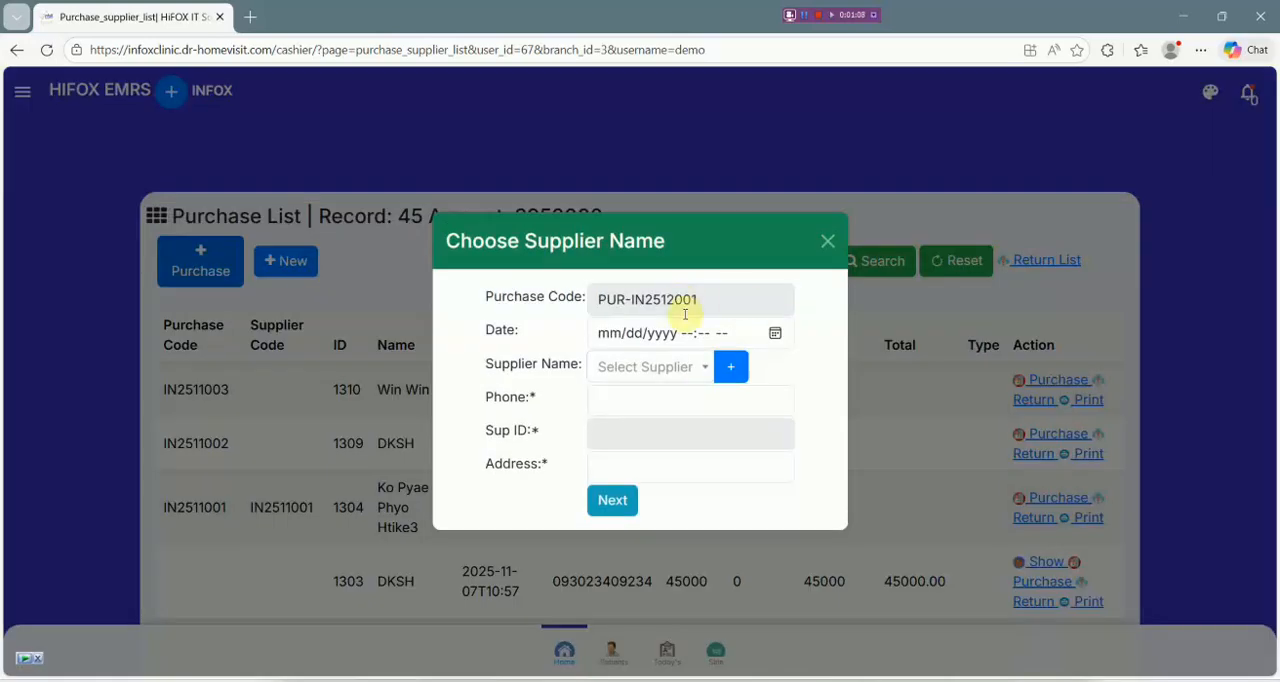
# Look at the purchase date picker without setting a date, and choose the second supplier in the list.
pyautogui.click(775, 333)
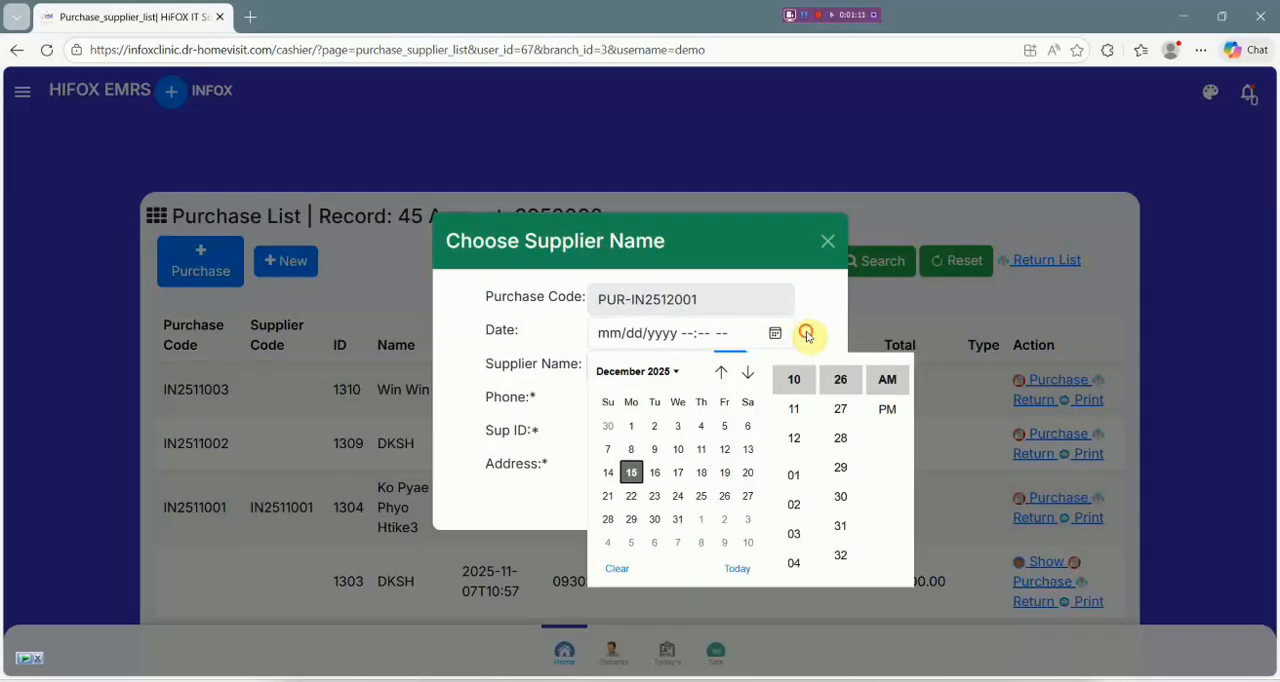
pyautogui.click(807, 335)
pyautogui.click(655, 365)
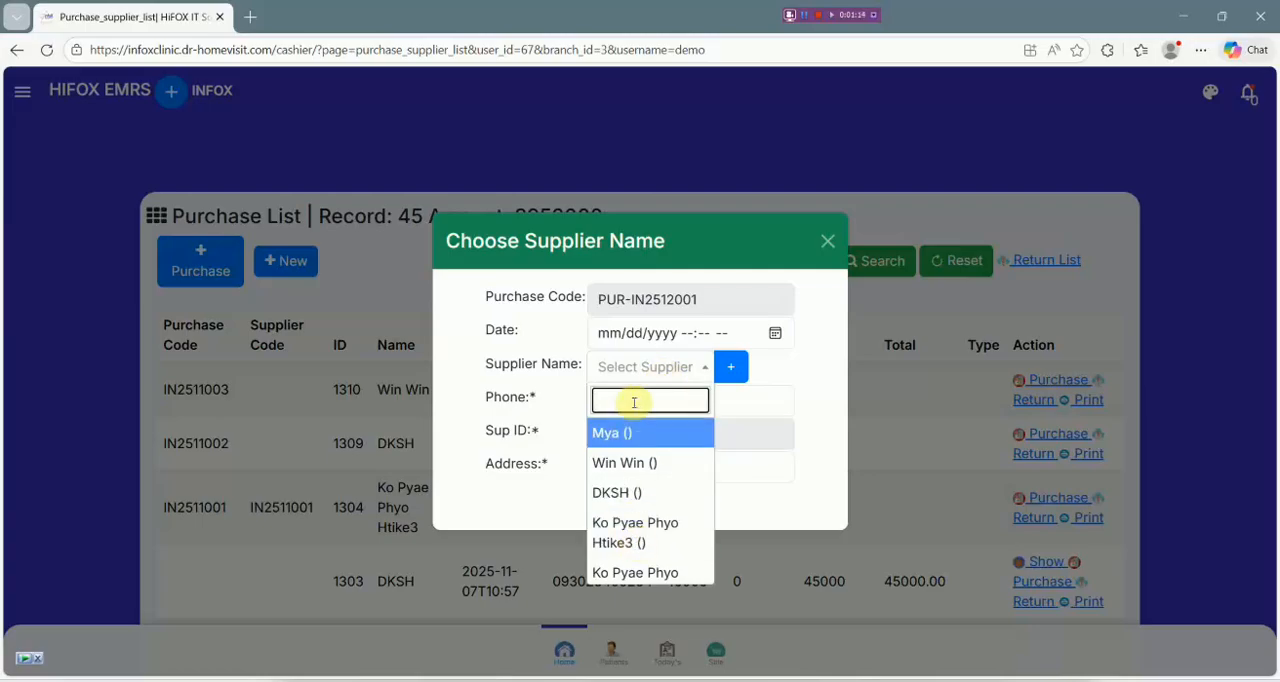
pyautogui.click(545, 376)
pyautogui.click(643, 377)
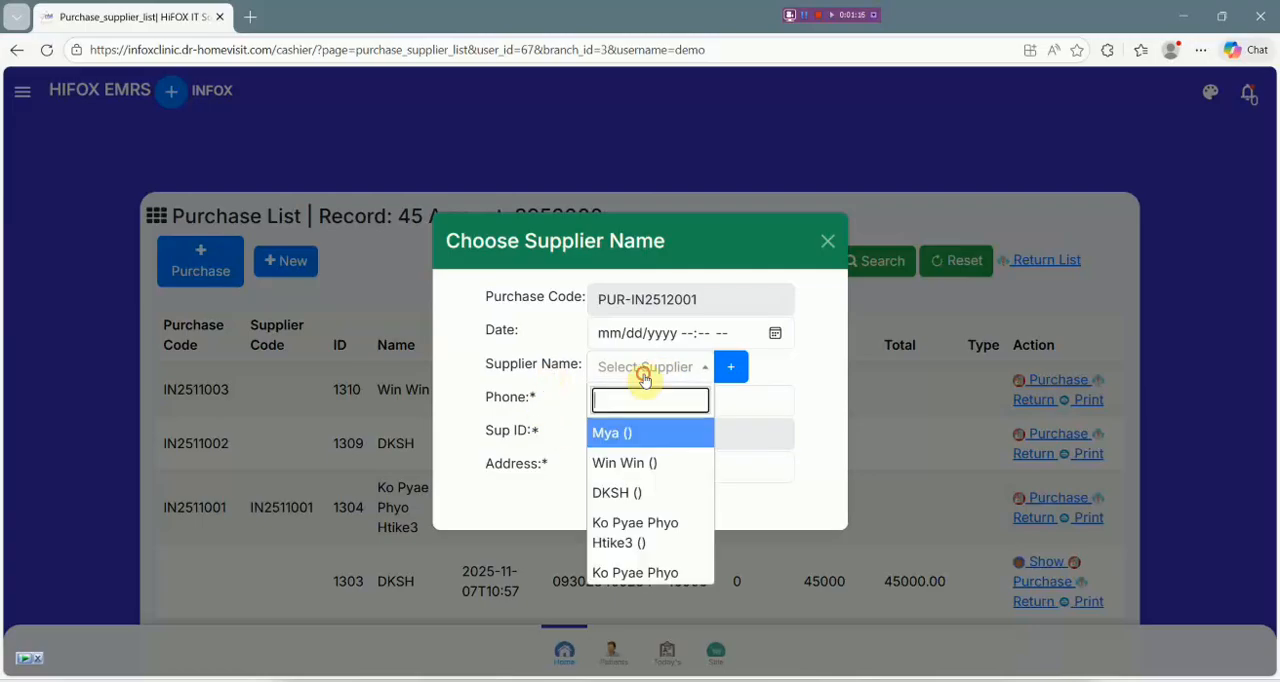
pyautogui.click(657, 463)
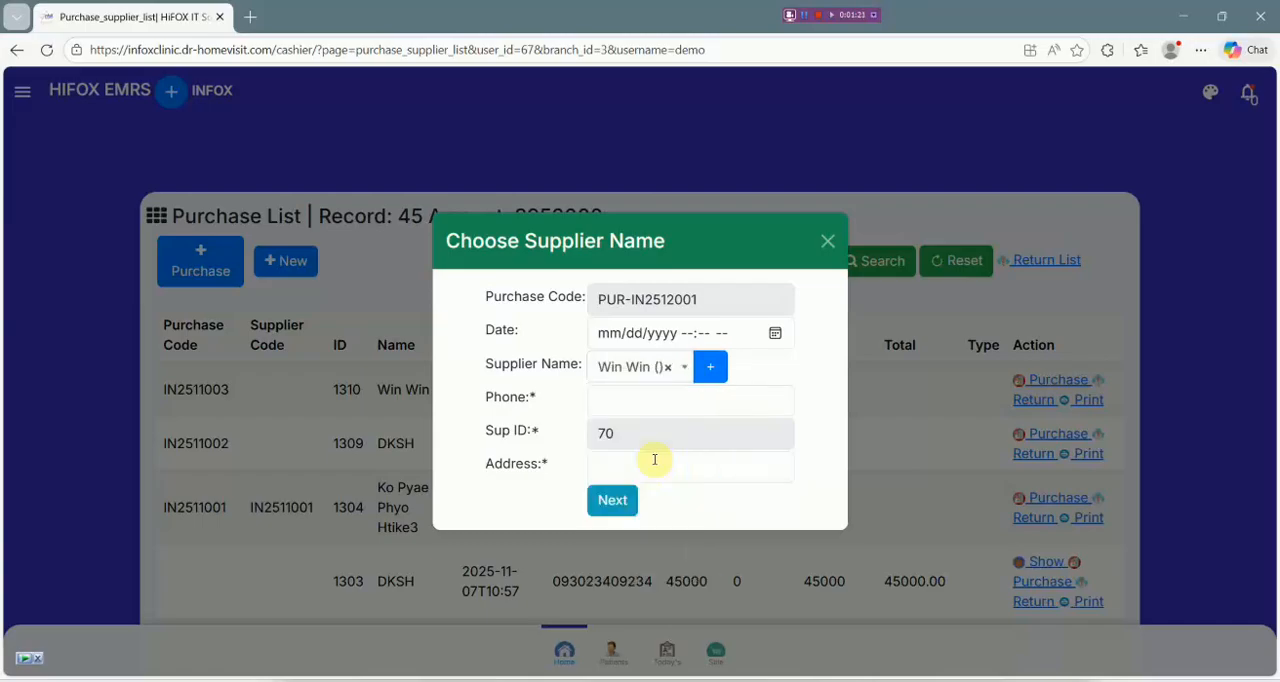
# Fill in a new supplier named BB COMPANY with an account number and the saved phone, e-mail and address.
pyautogui.click(715, 375)
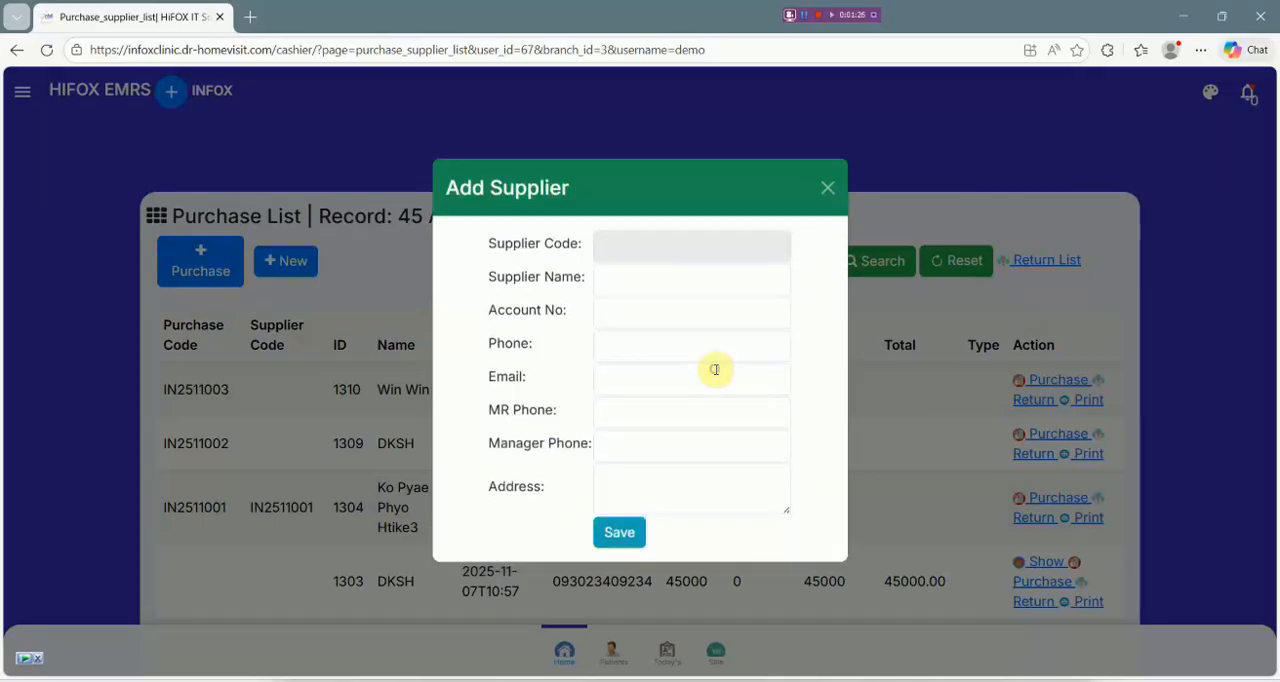
pyautogui.click(668, 295)
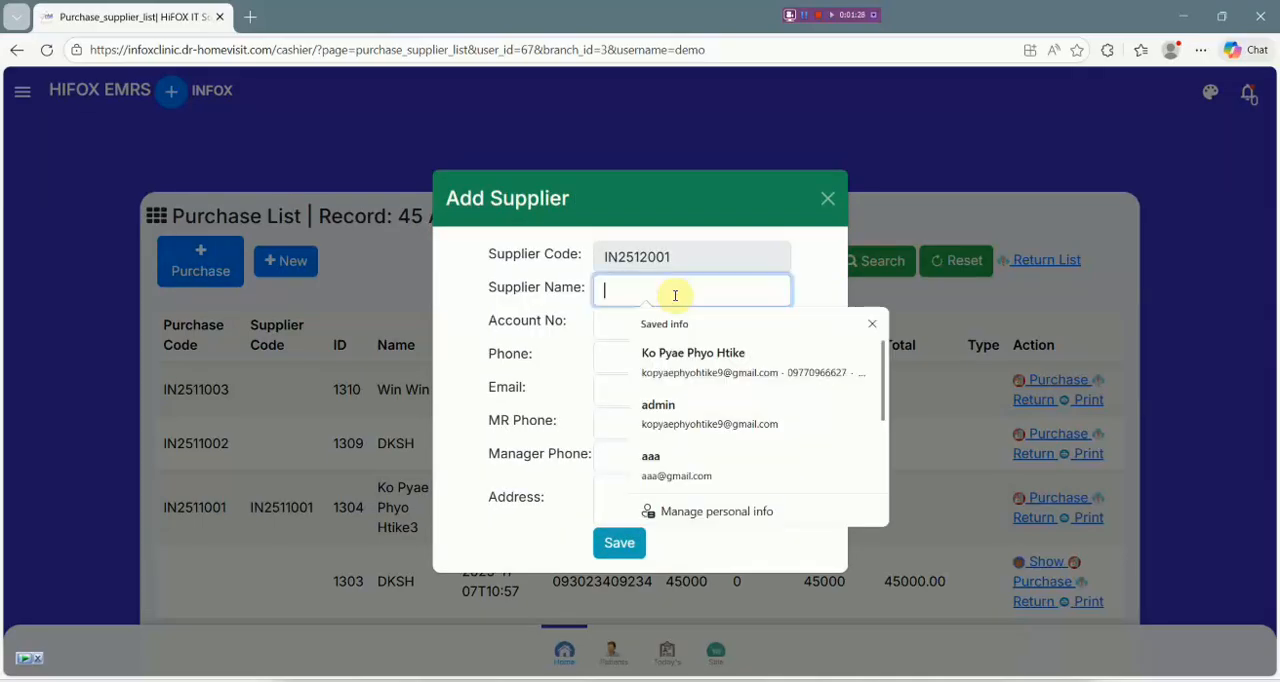
pyautogui.write('BB COMPANY')
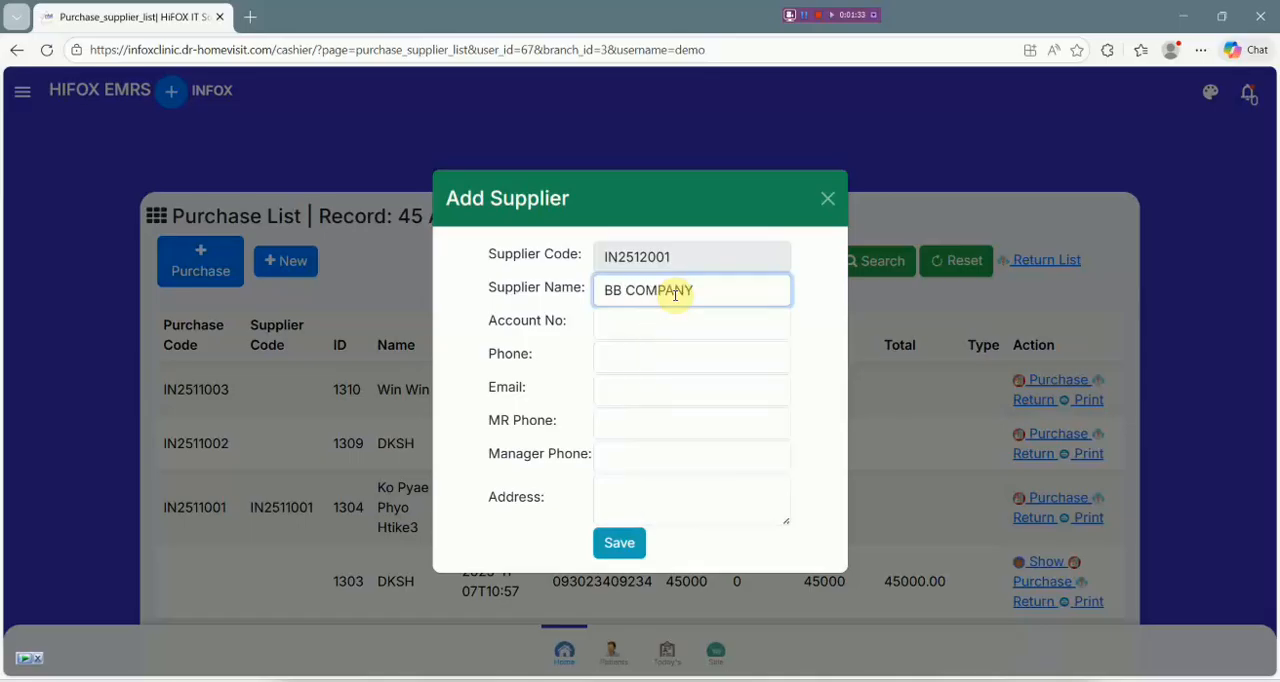
pyautogui.click(663, 318)
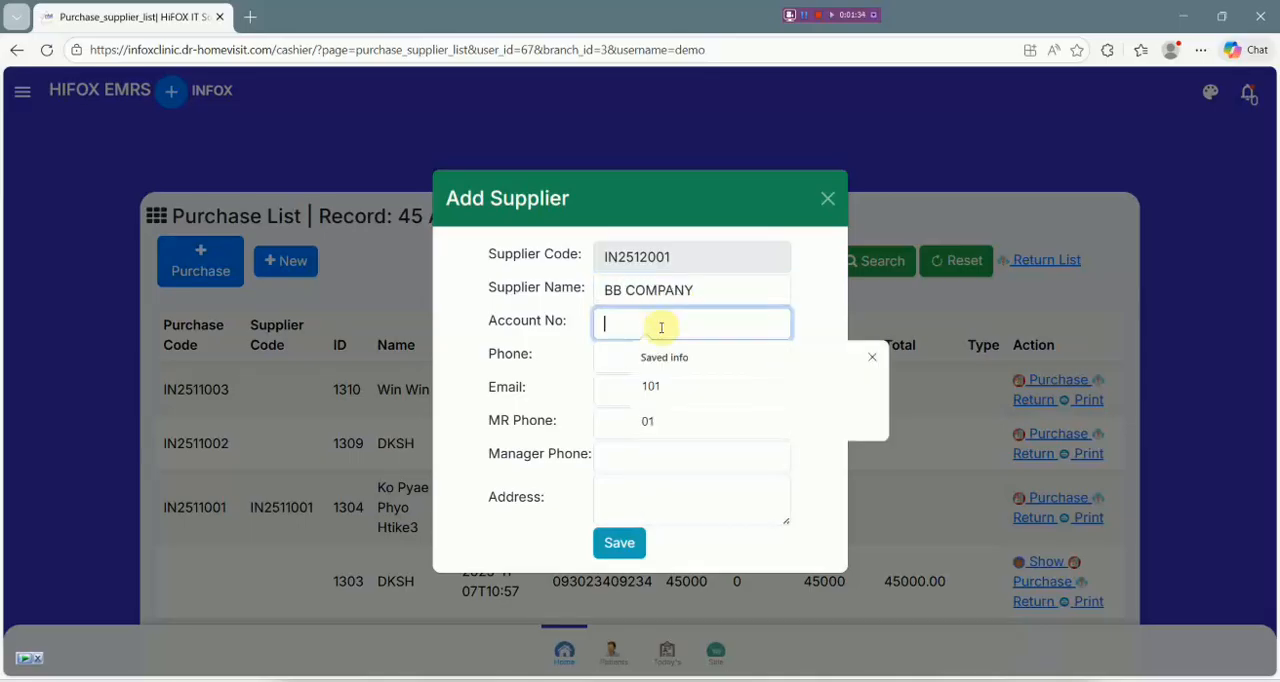
pyautogui.click(655, 421)
pyautogui.click(637, 364)
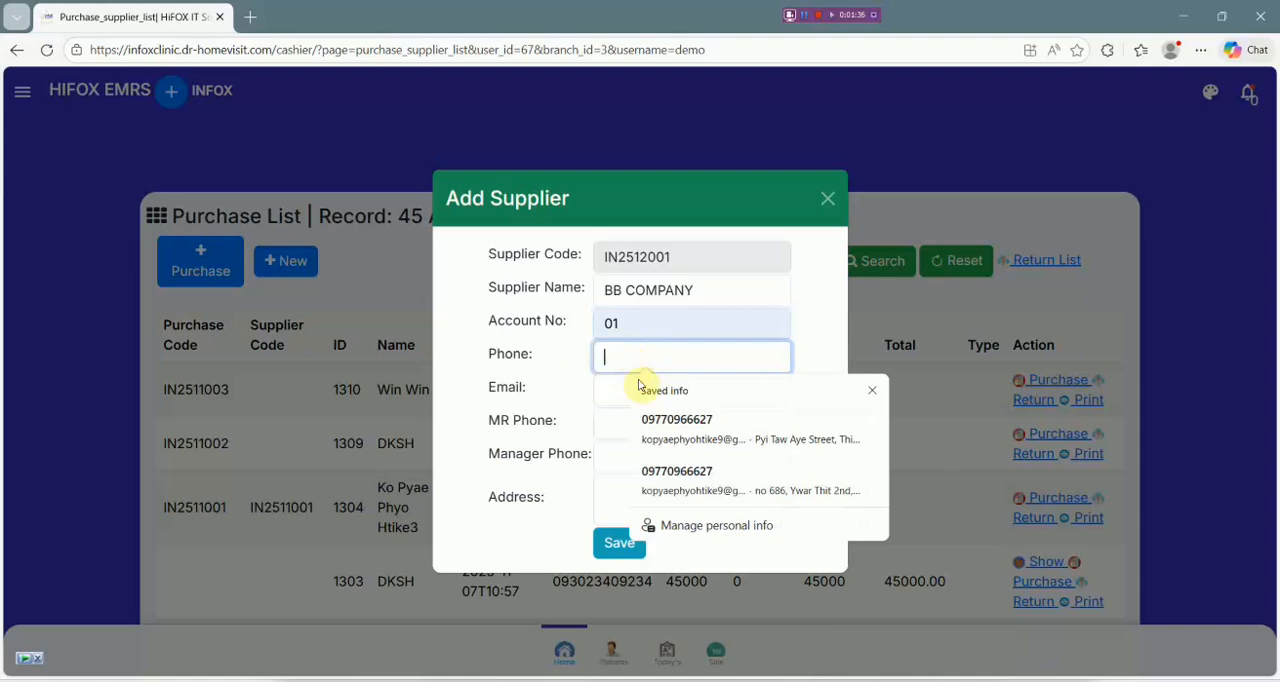
pyautogui.click(668, 424)
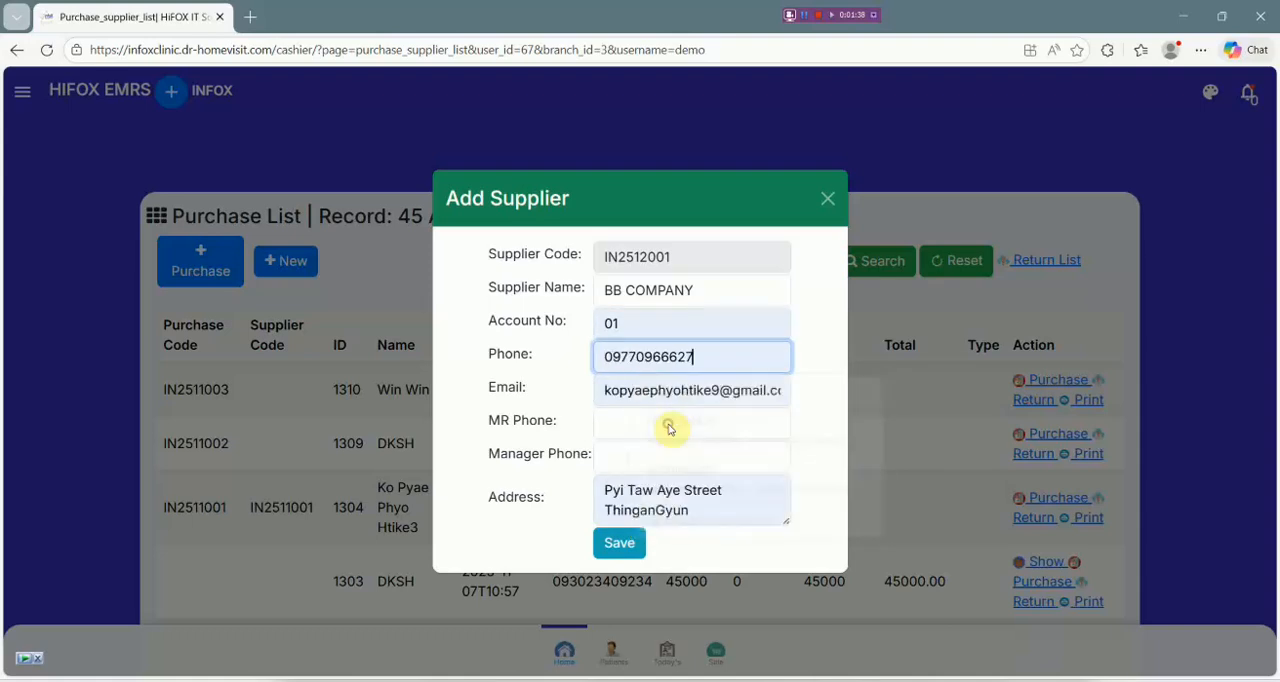
# Check the supplier's e-mail, MR phone and manager phone fields without changing them, and save the supplier.
pyautogui.click(645, 420)
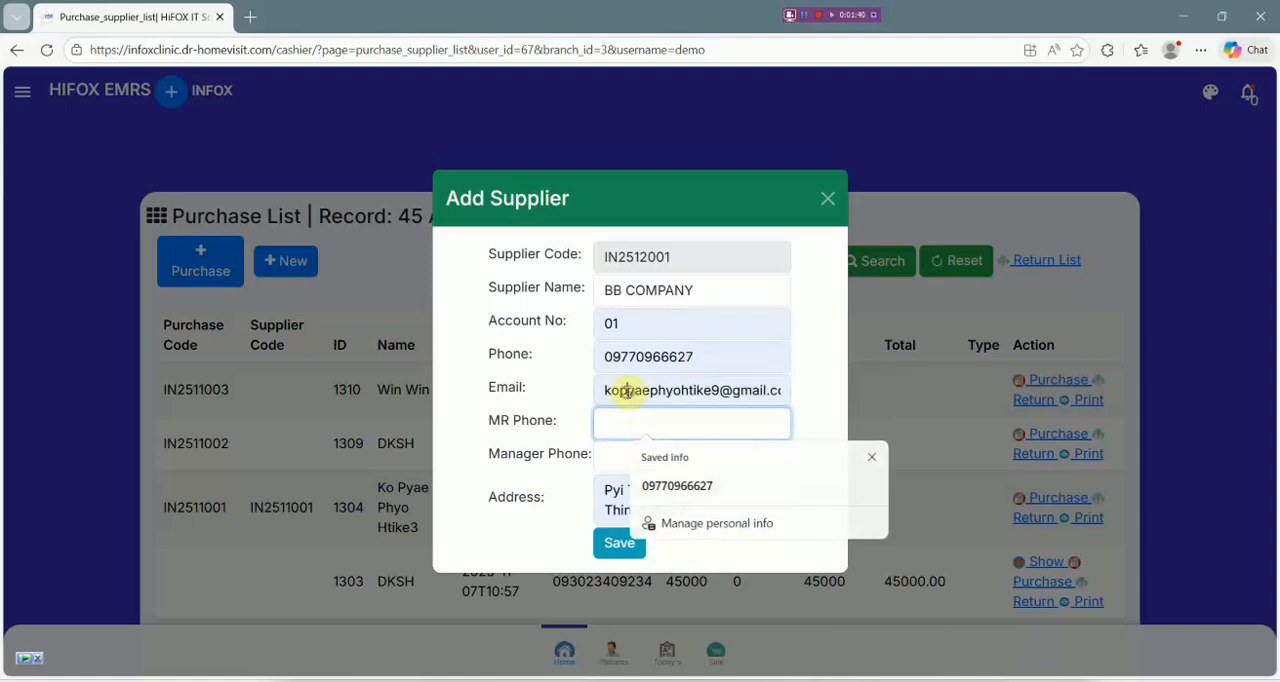
pyautogui.click(617, 390)
pyautogui.click(620, 426)
pyautogui.click(621, 393)
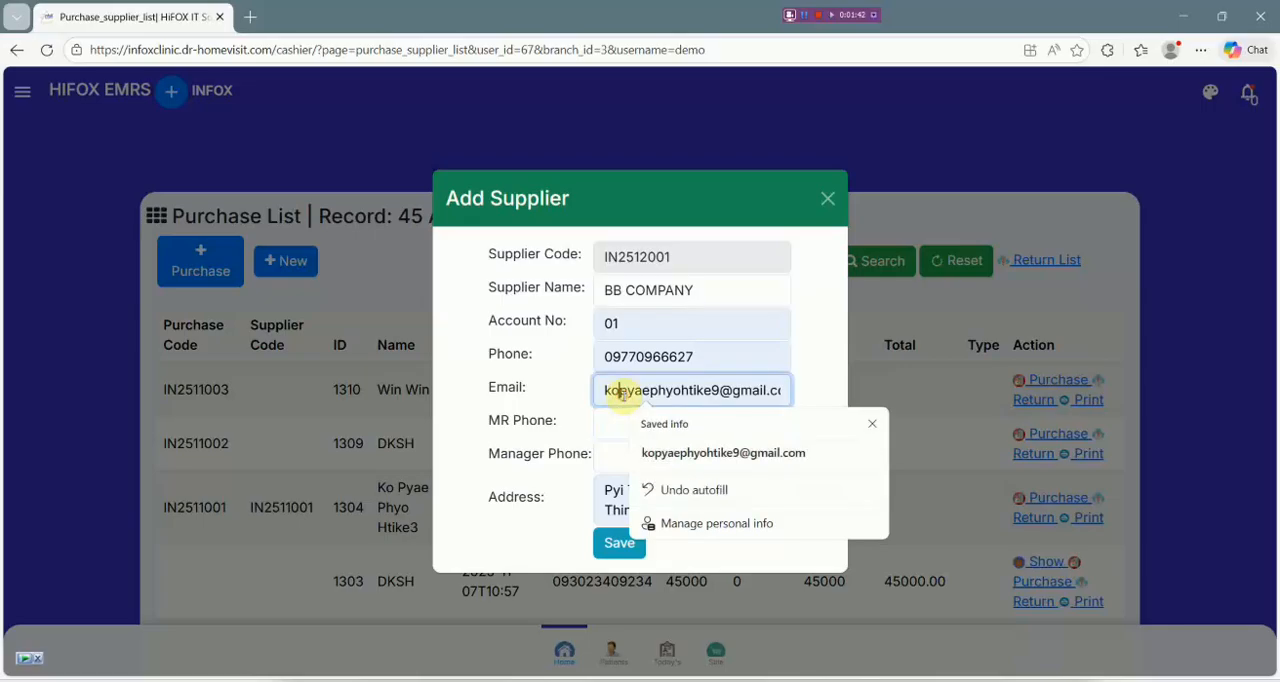
pyautogui.hotkey('ctrl', 'a')
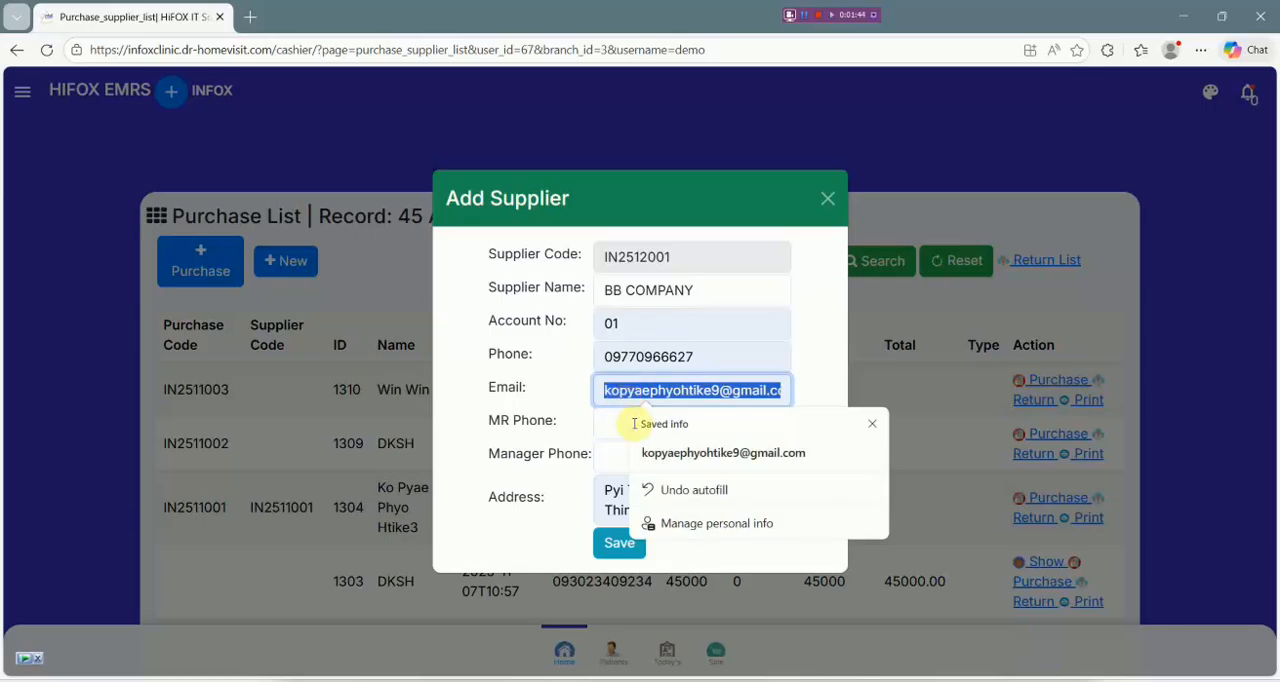
pyautogui.click(619, 430)
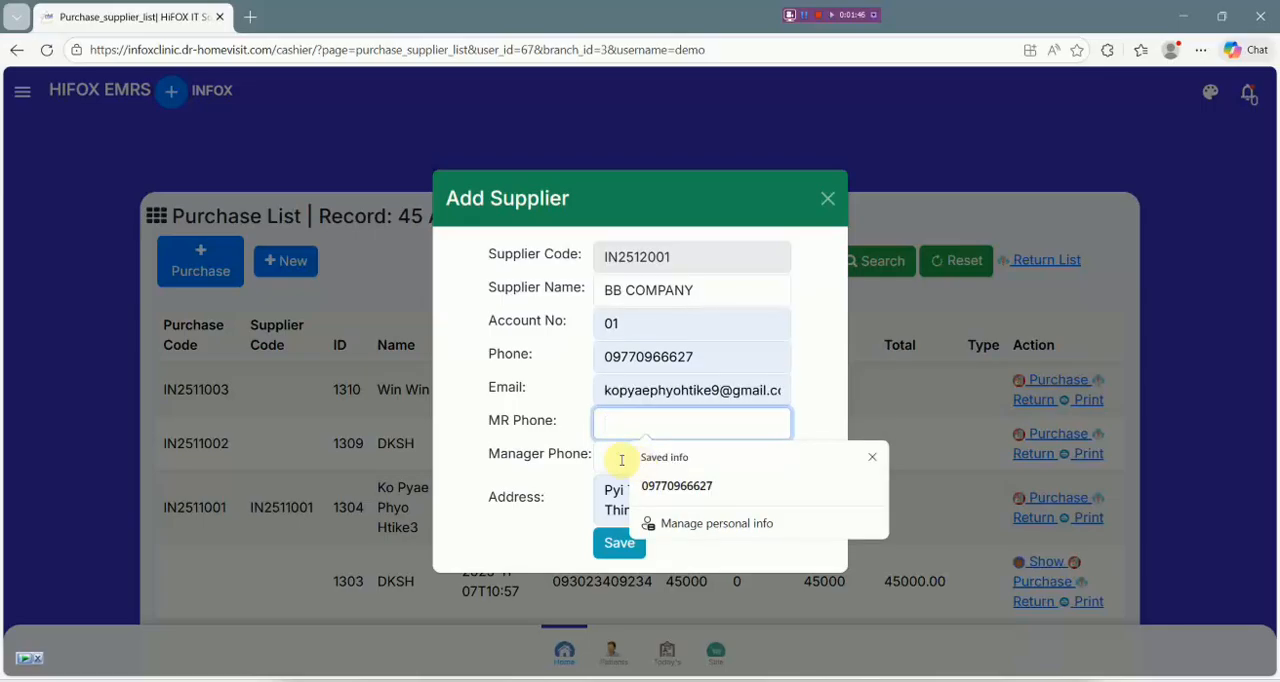
pyautogui.click(617, 460)
pyautogui.click(537, 498)
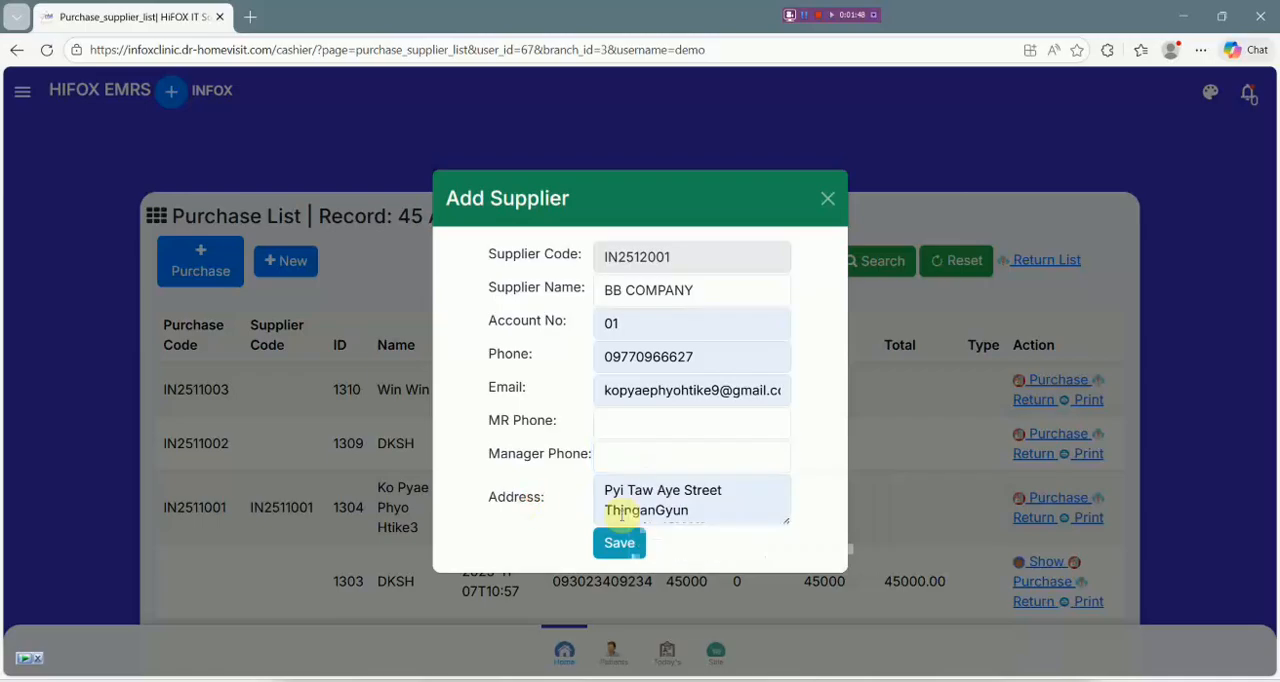
pyautogui.click(624, 544)
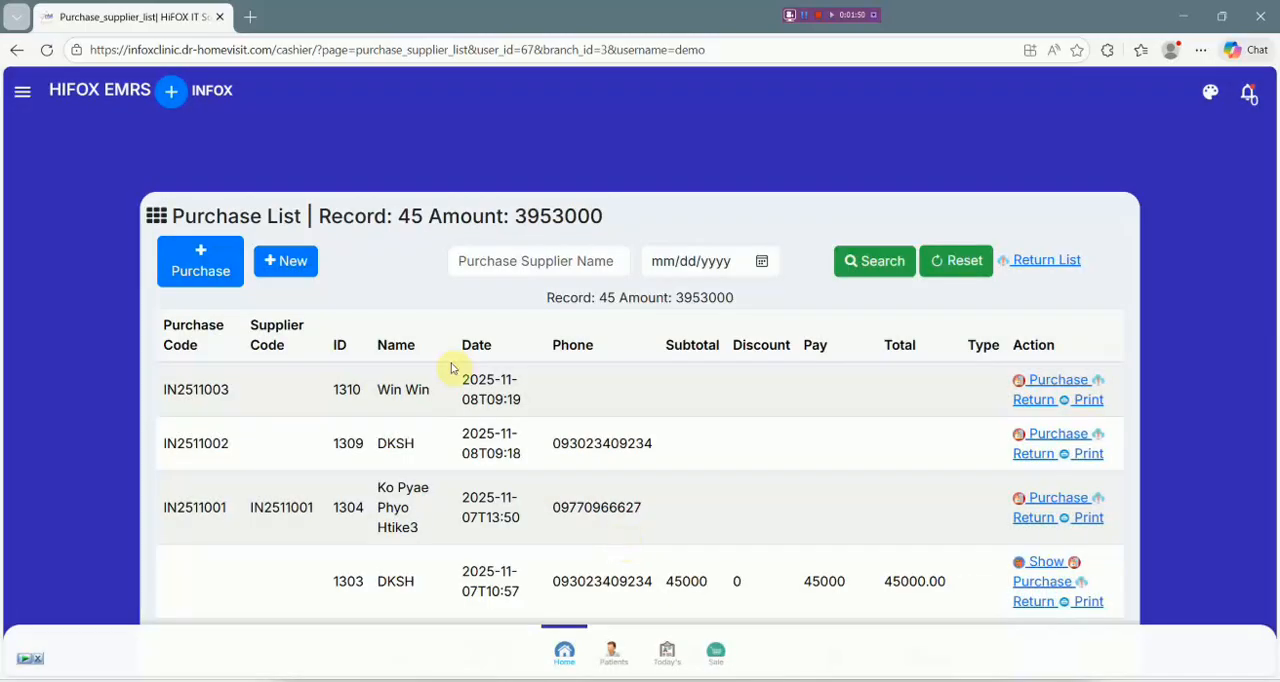
# Create a purchase from BB COMPANY dated 12/15/2025 10:27 AM and open its medicine entry page.
pyautogui.click(208, 266)
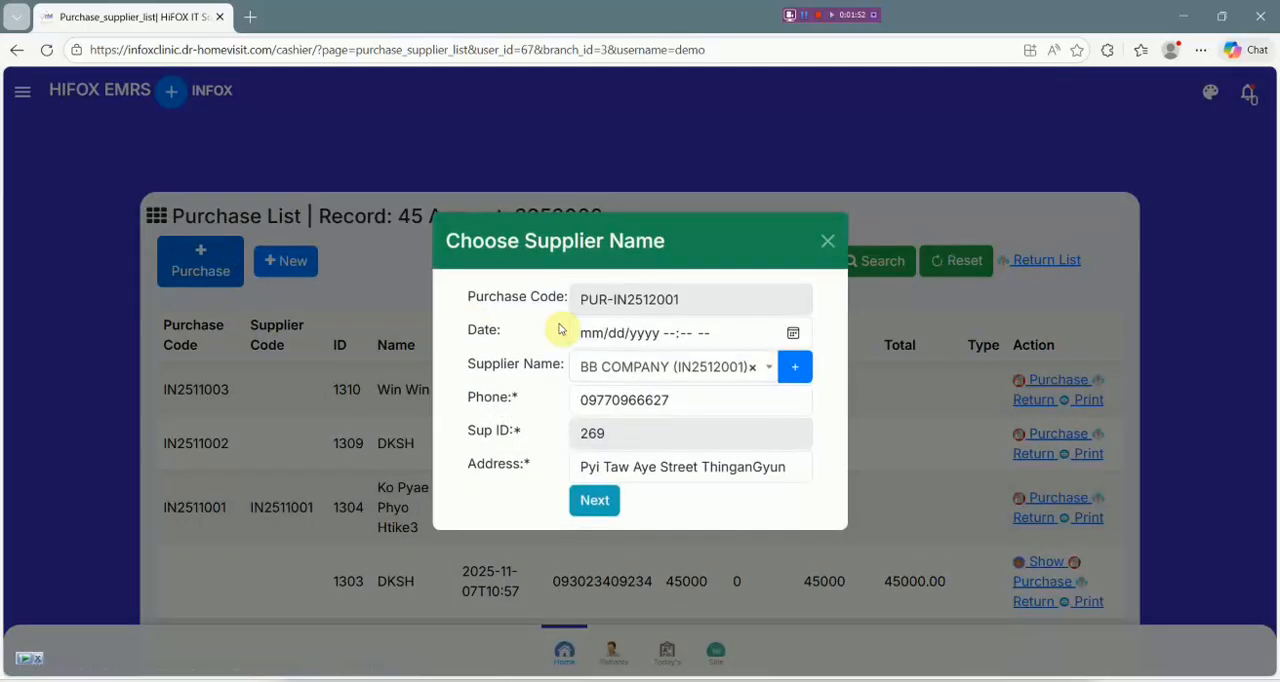
pyautogui.click(791, 333)
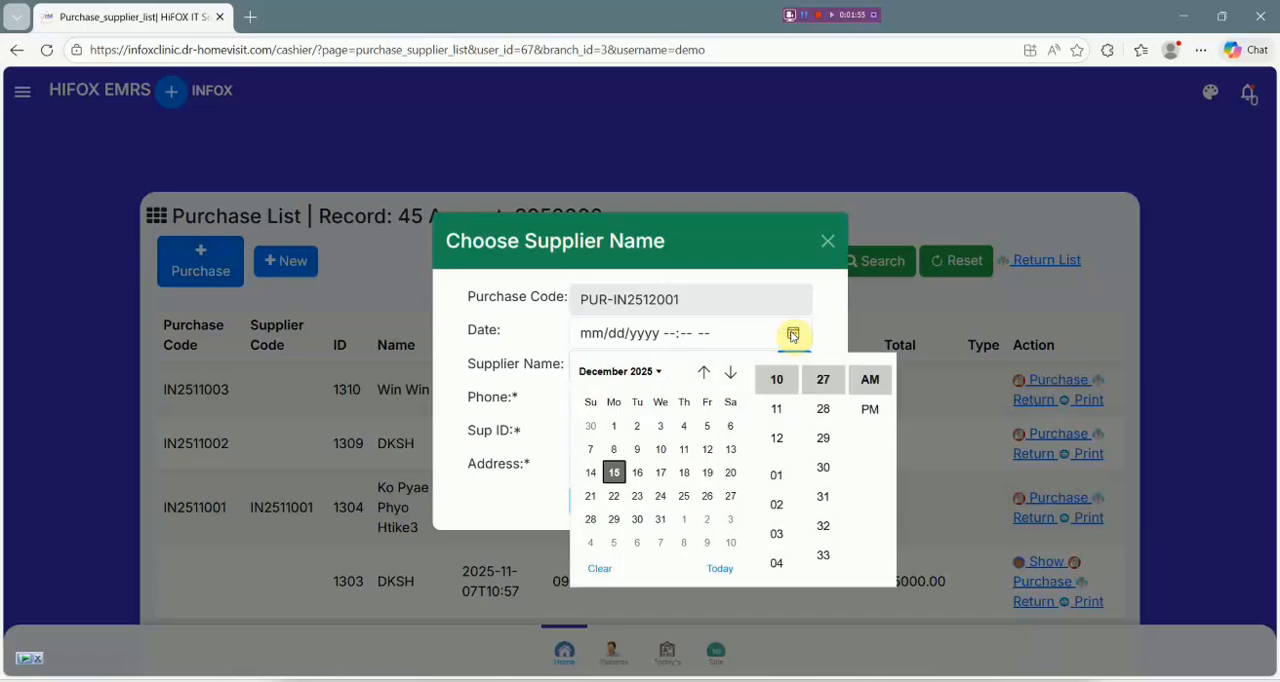
pyautogui.click(614, 475)
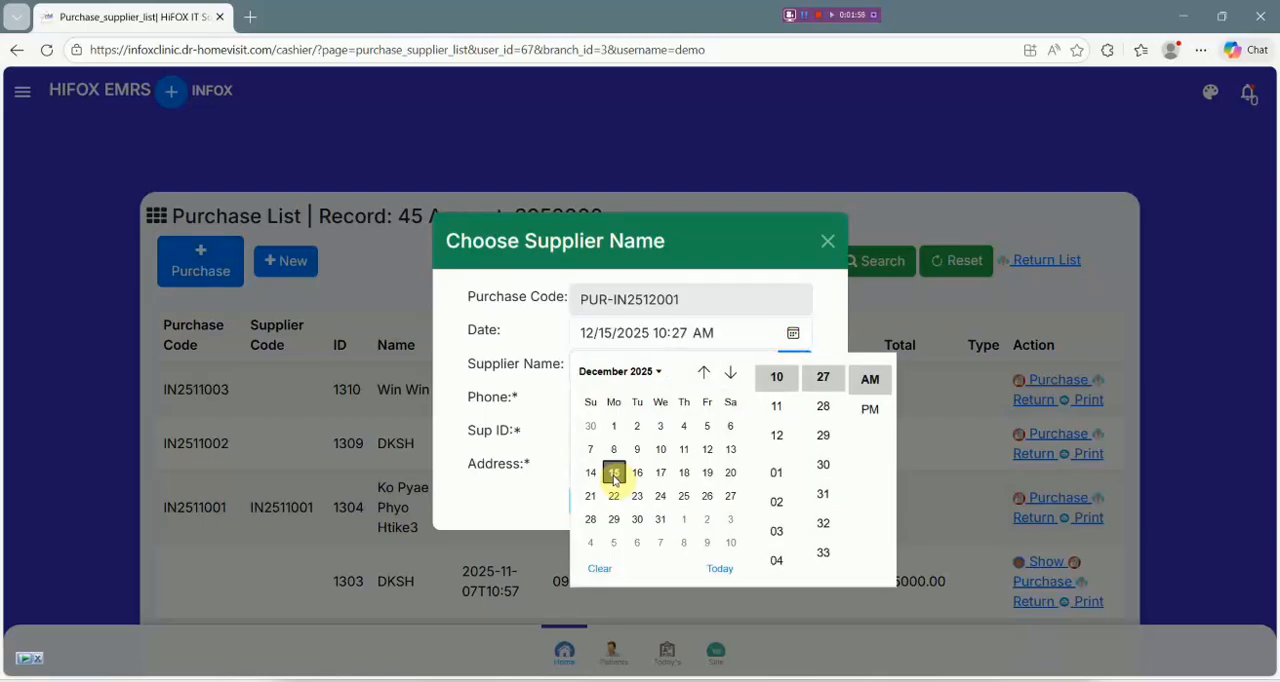
pyautogui.click(508, 430)
pyautogui.click(594, 501)
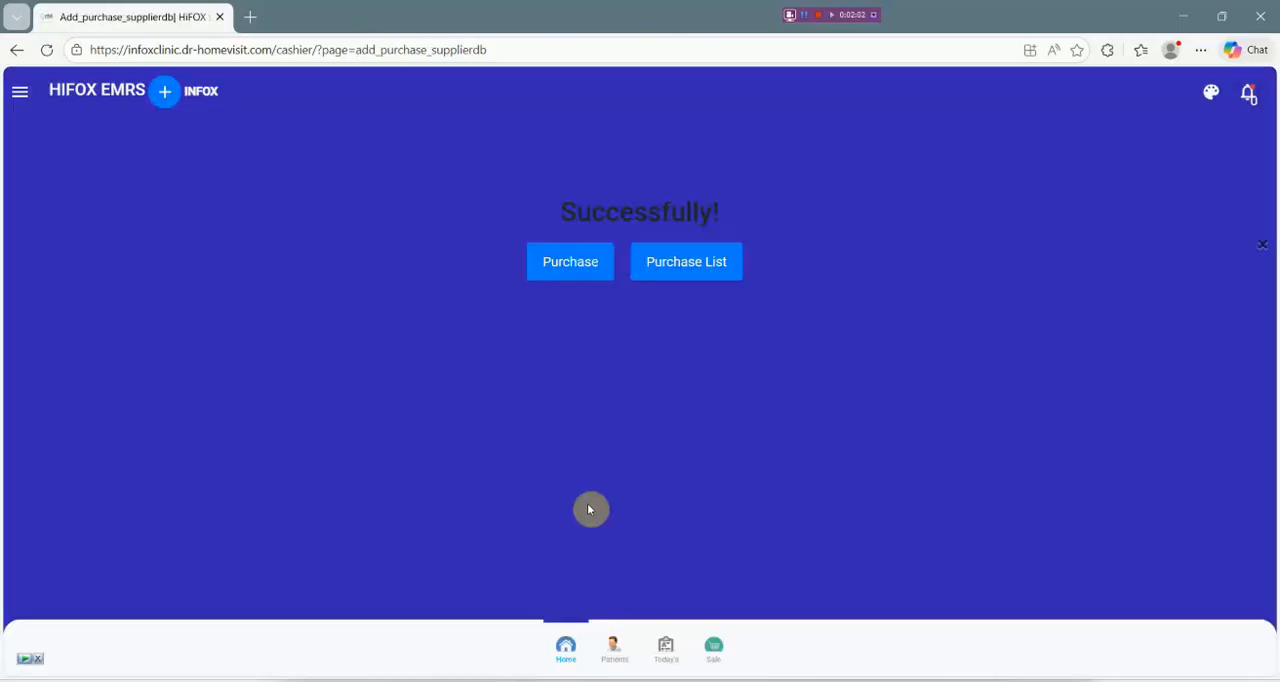
pyautogui.click(578, 265)
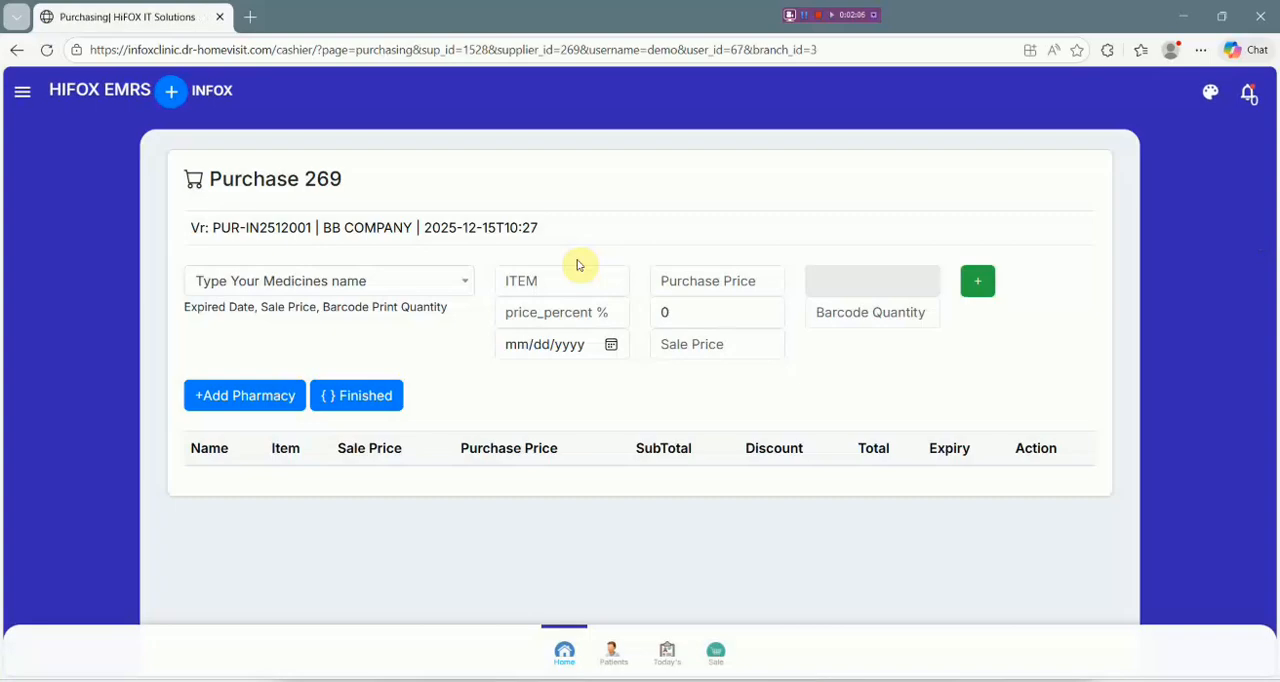
# Examine the medicine choices for the purchase and the fields of the Add Pharmacy form.
pyautogui.click(316, 281)
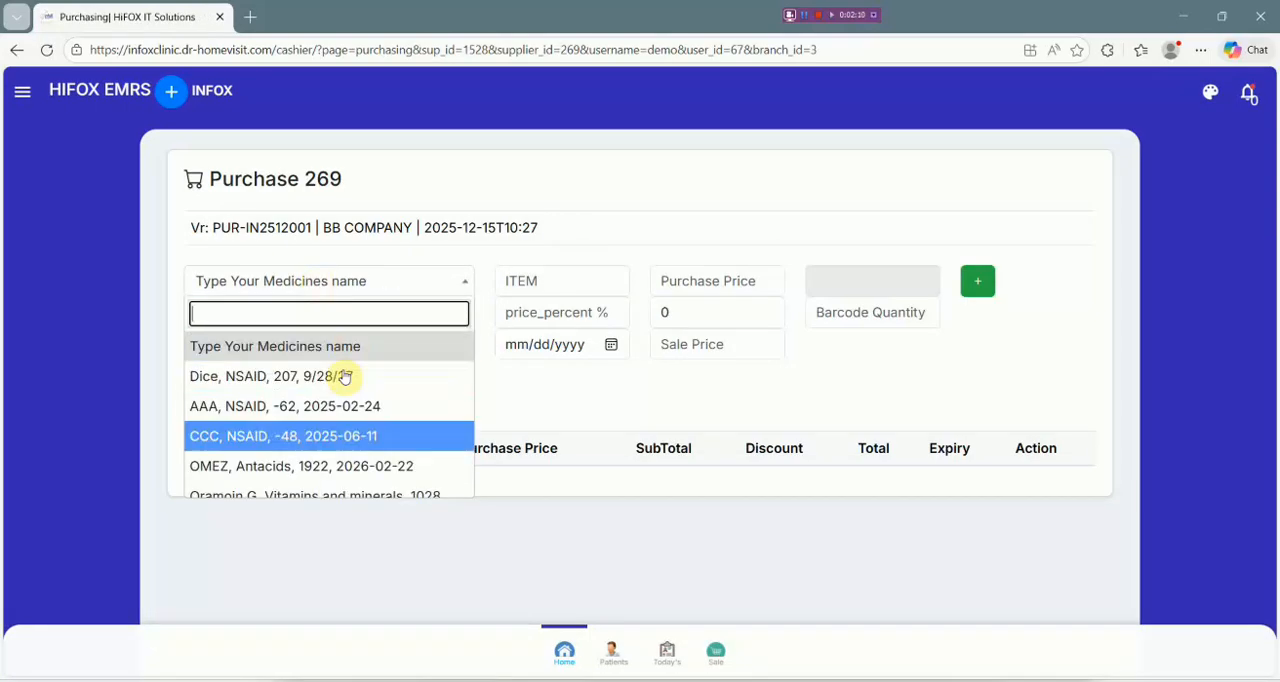
pyautogui.click(529, 391)
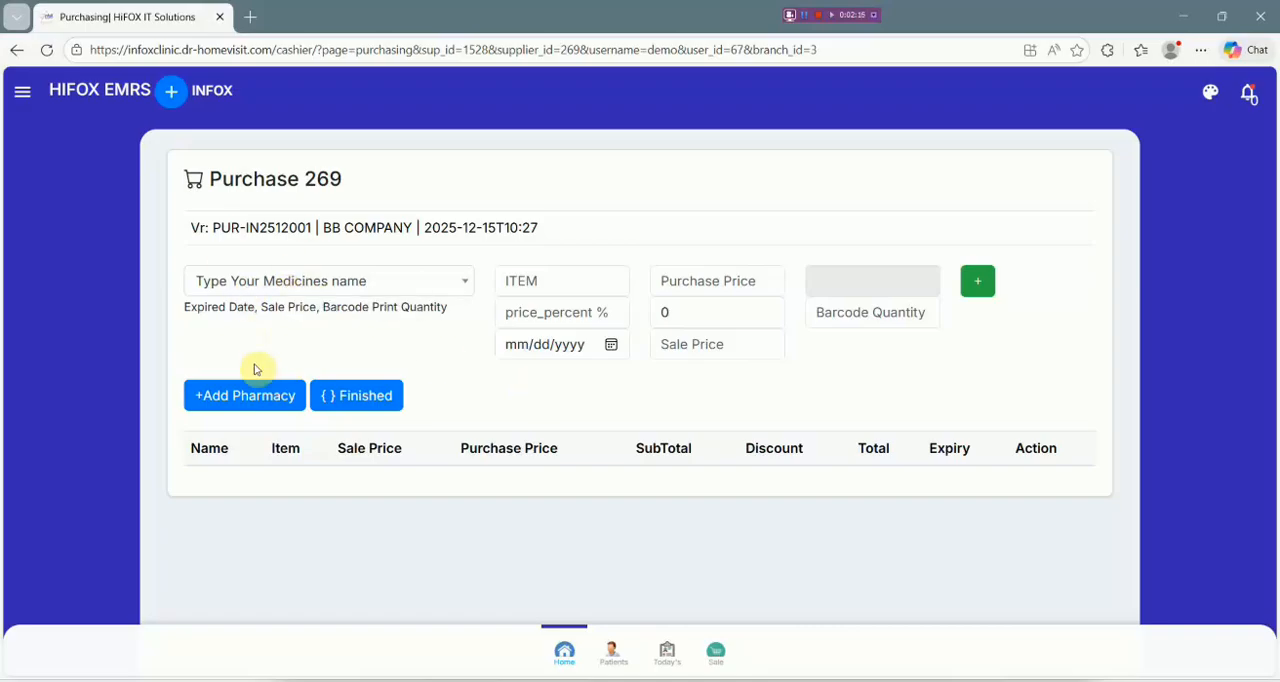
pyautogui.click(257, 396)
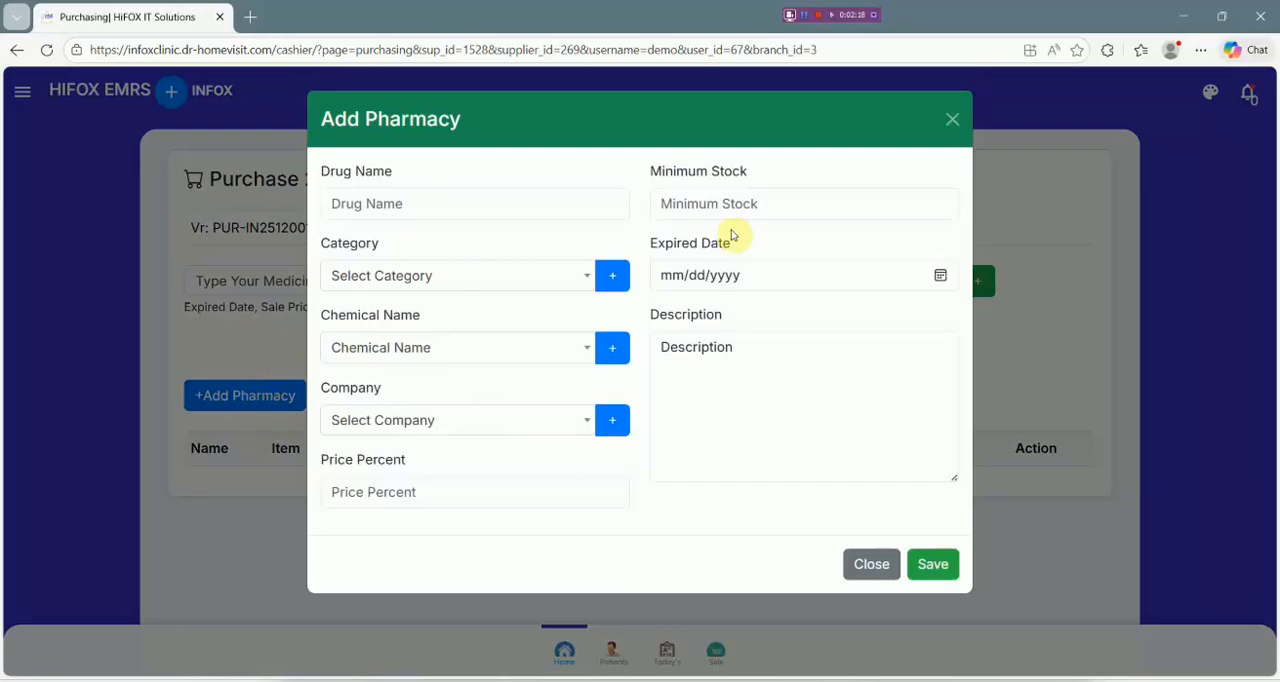
pyautogui.click(950, 122)
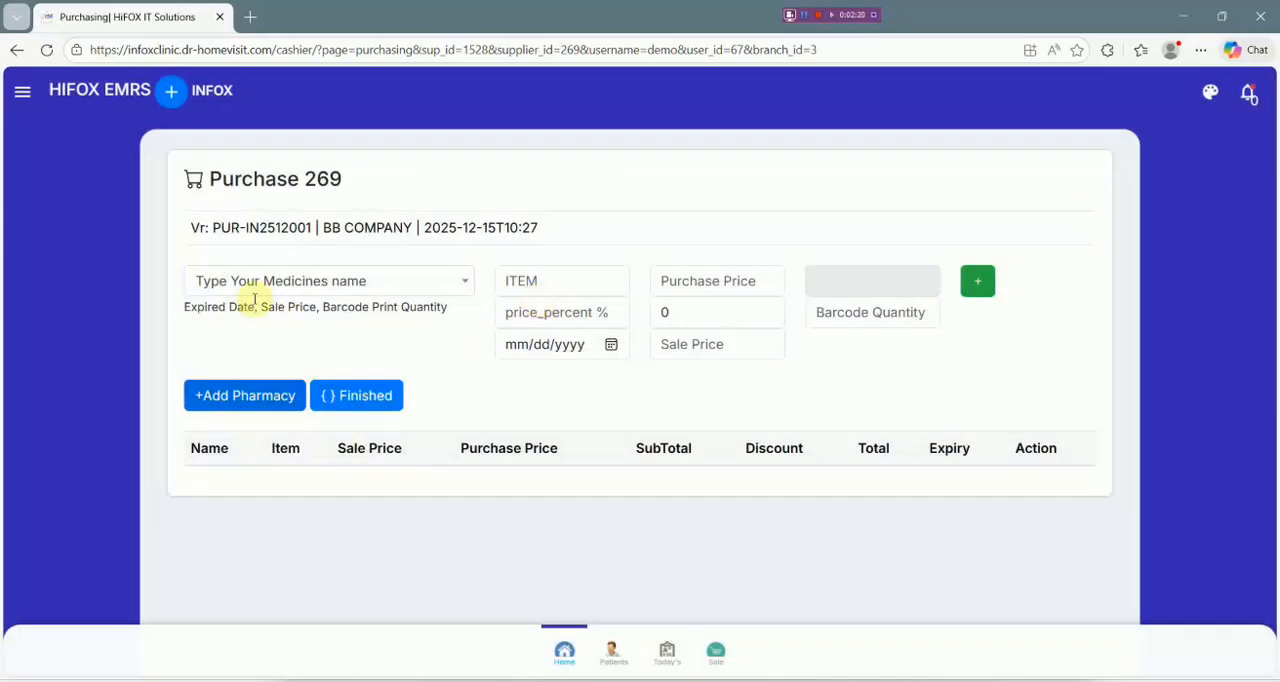
pyautogui.click(273, 281)
pyautogui.click(158, 278)
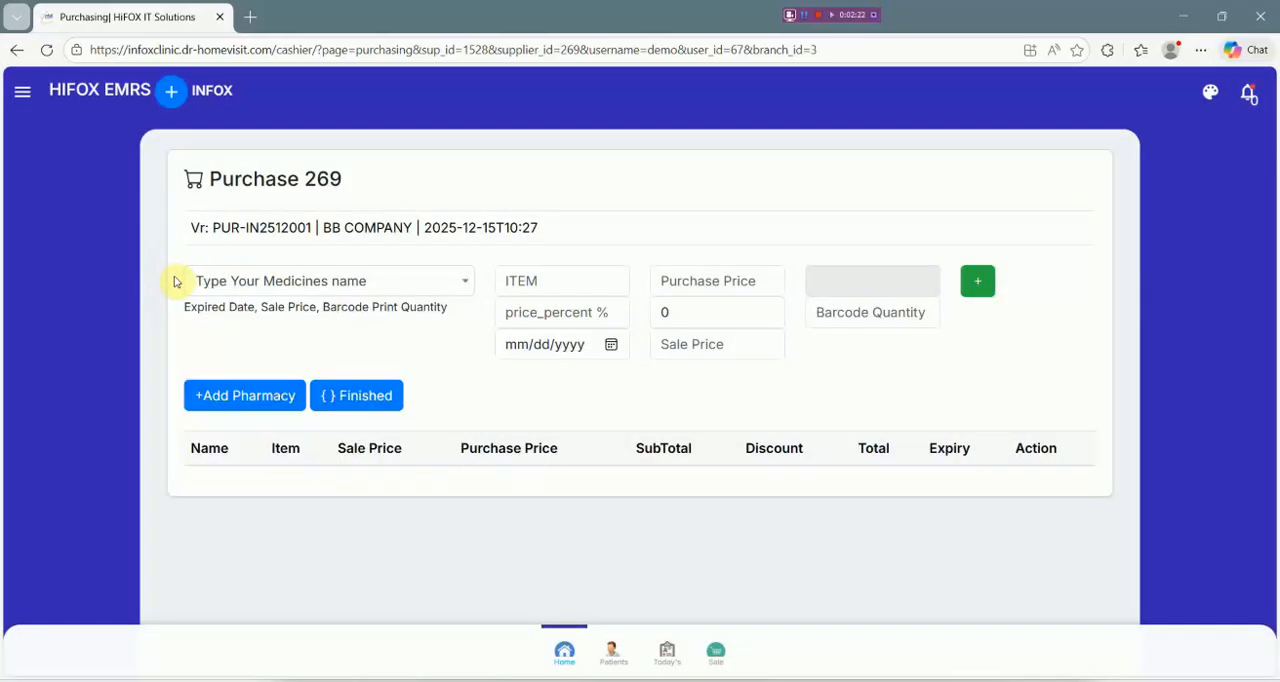
# Start a new pharmacy item for the purchase and enter AA DRUG as its drug name.
pyautogui.click(240, 398)
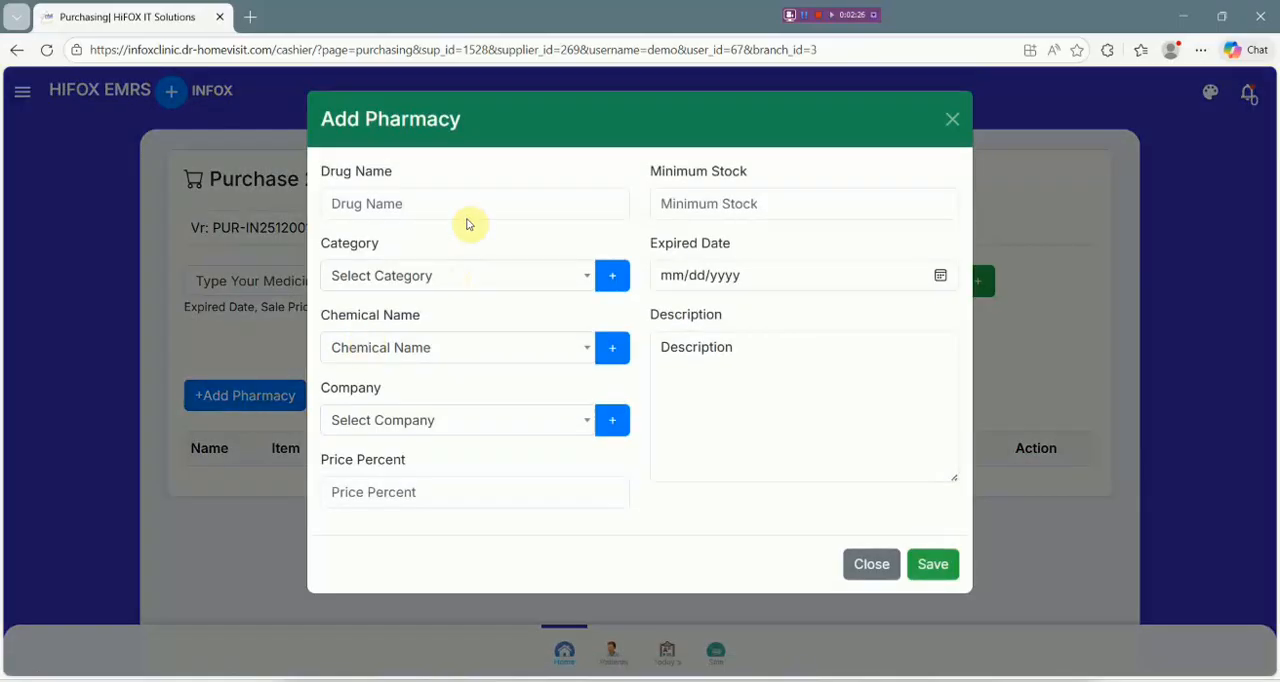
pyautogui.click(455, 203)
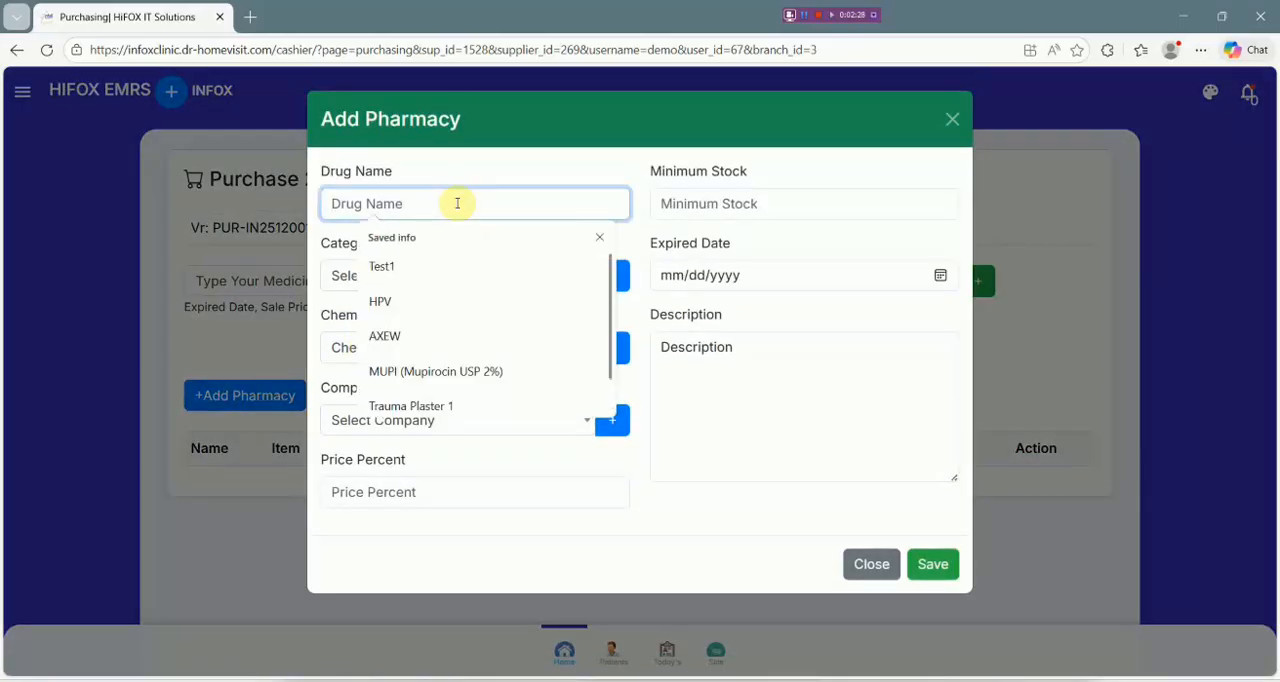
pyautogui.write('AA DRUG')
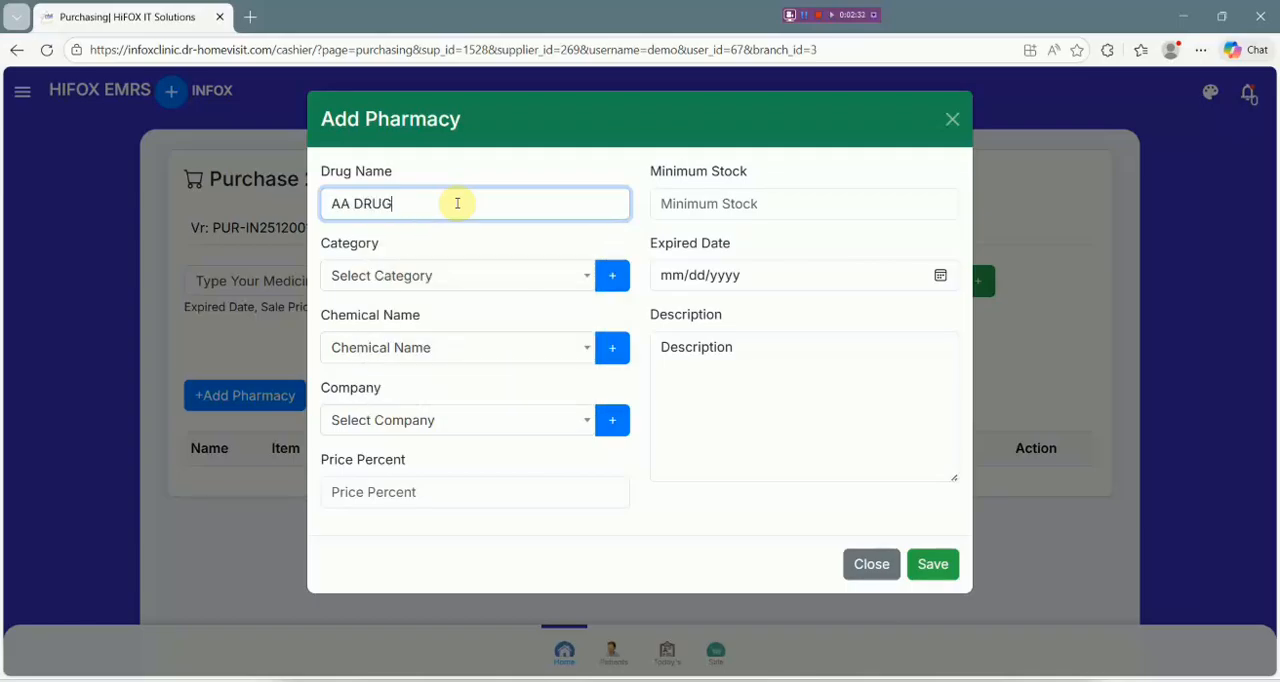
# Create a new category named ORAL for AA DRUG and return to the Add Pharmacy form.
pyautogui.click(473, 279)
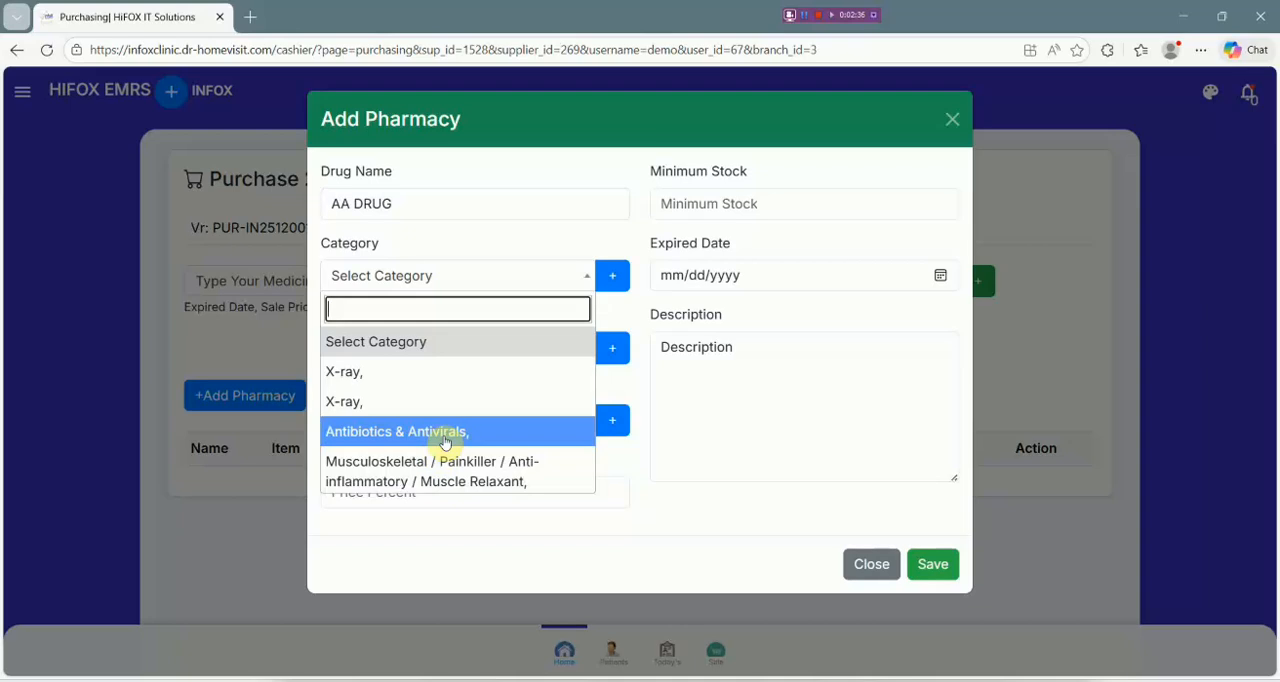
pyautogui.click(612, 276)
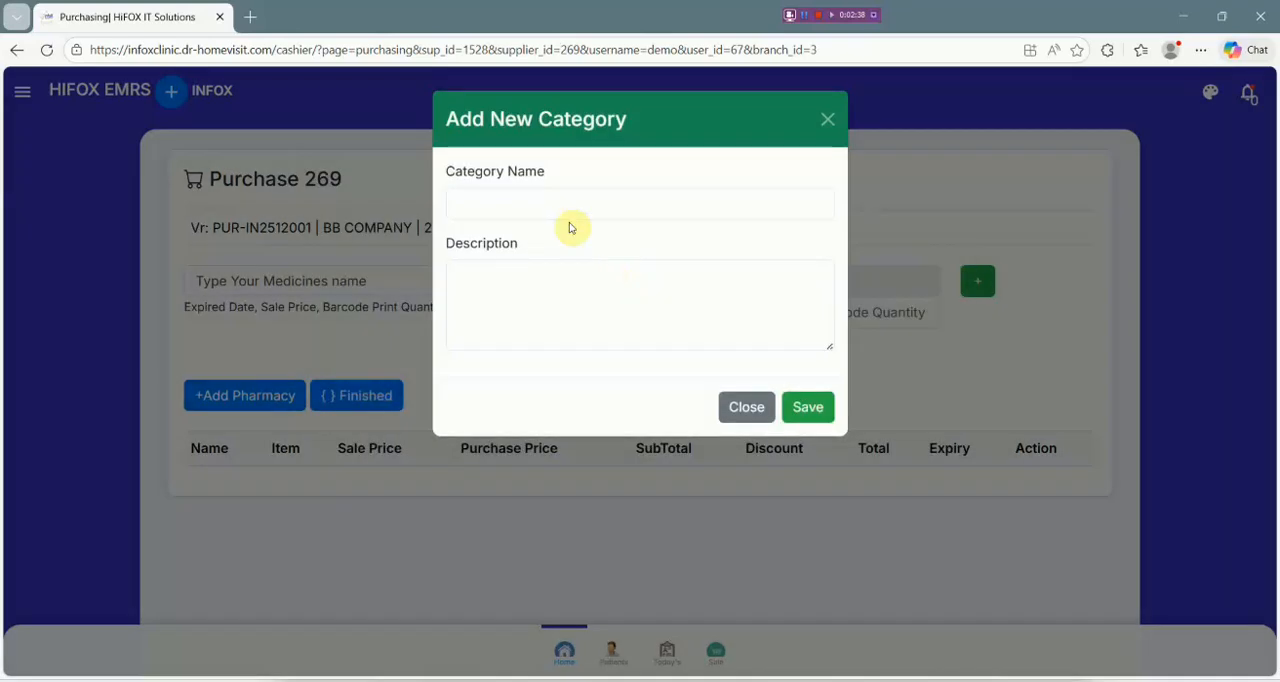
pyautogui.click(601, 195)
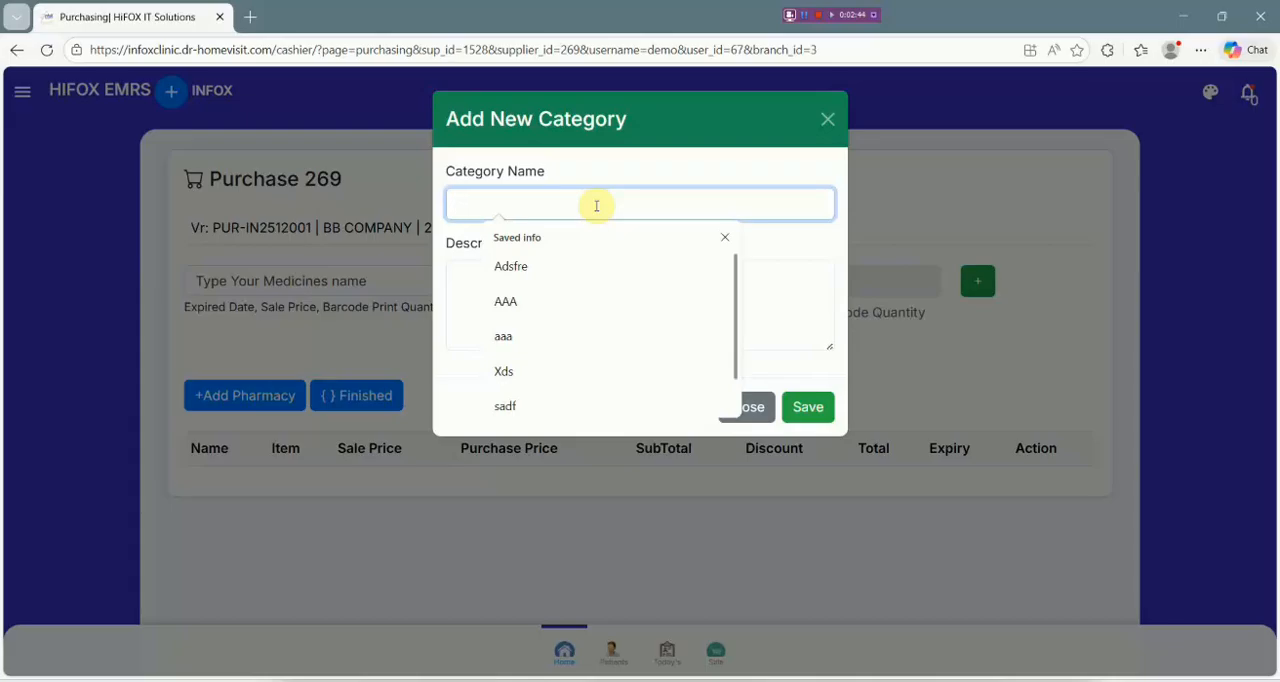
pyautogui.write('ORAL')
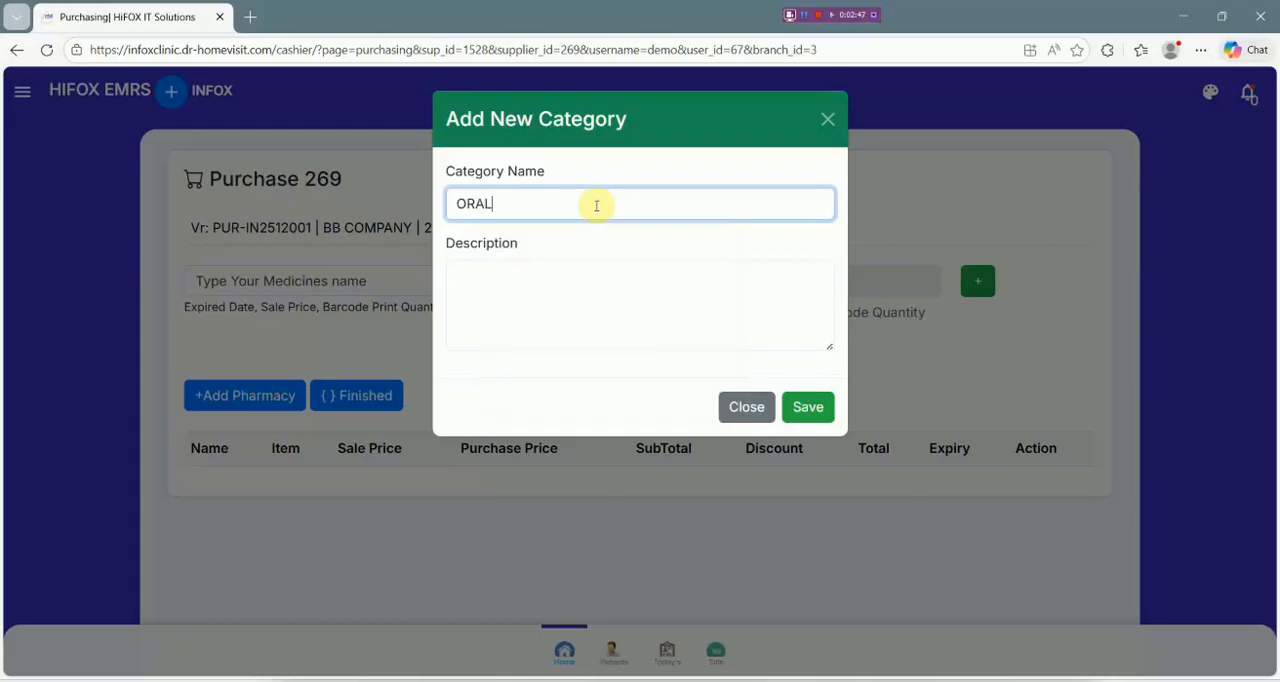
pyautogui.click(815, 412)
pyautogui.click(257, 398)
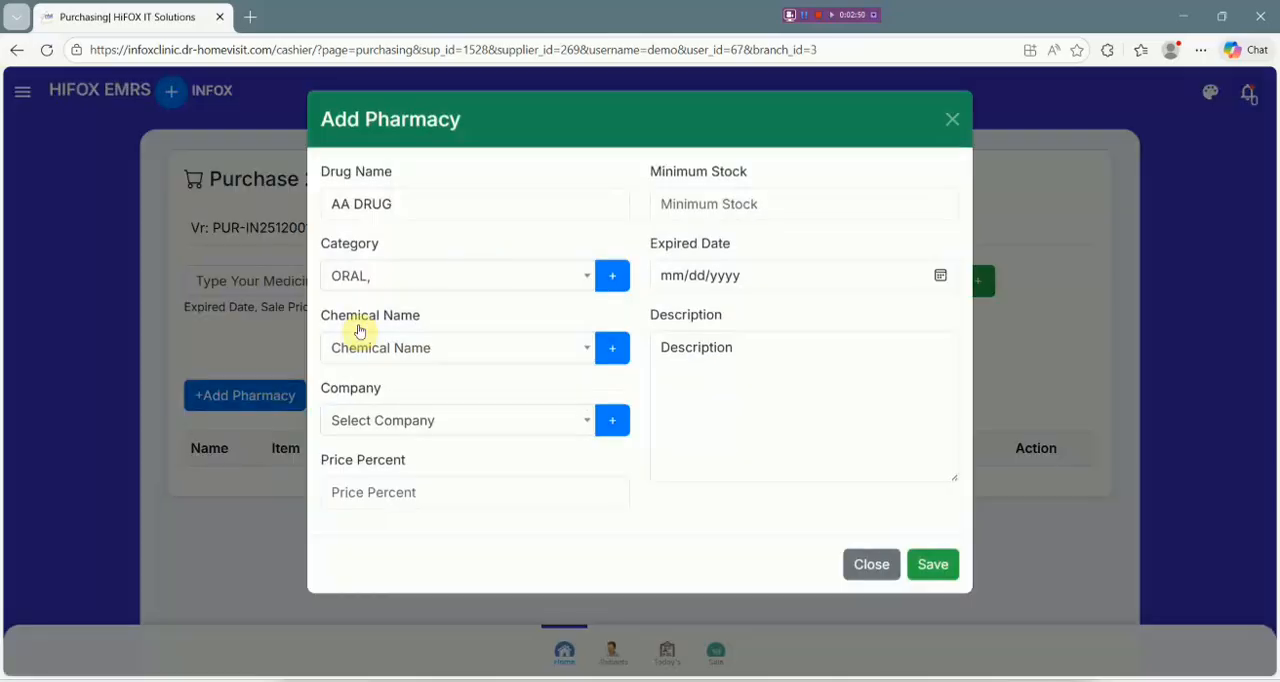
# Create the new chemical name Paracetamol for AA DRUG and check its selection back in the Add Pharmacy form.
pyautogui.click(437, 342)
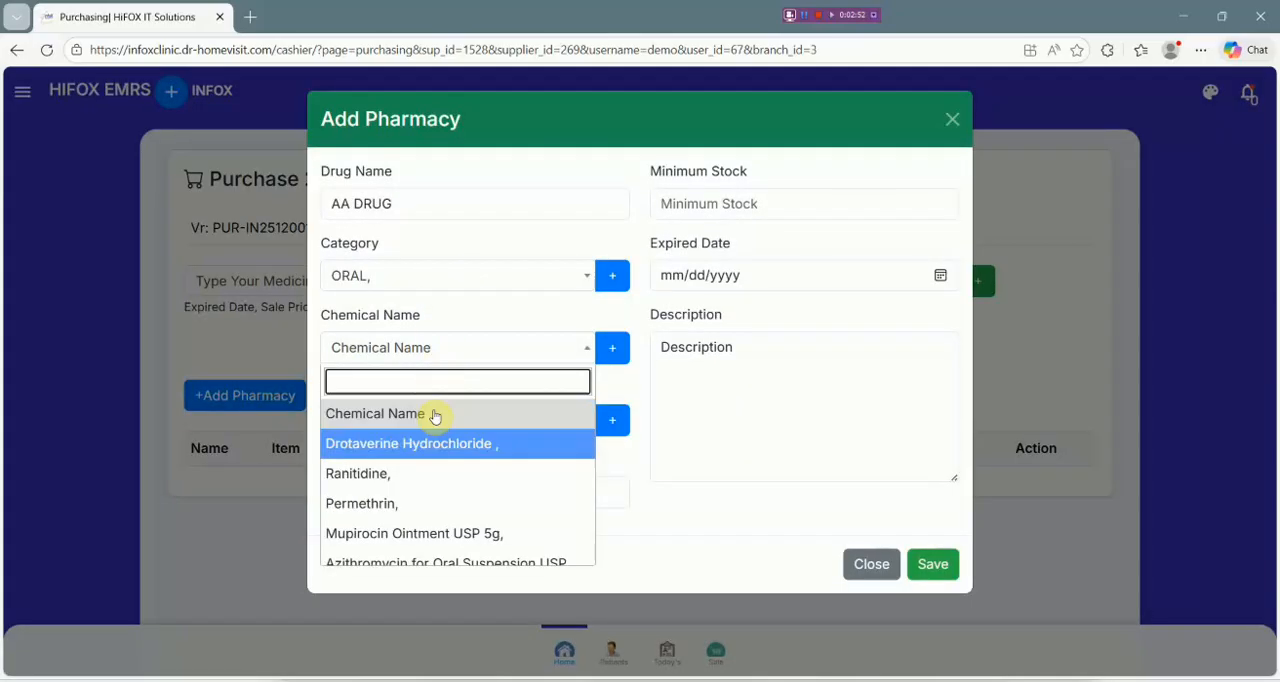
pyautogui.scroll(-10, 517, 417)
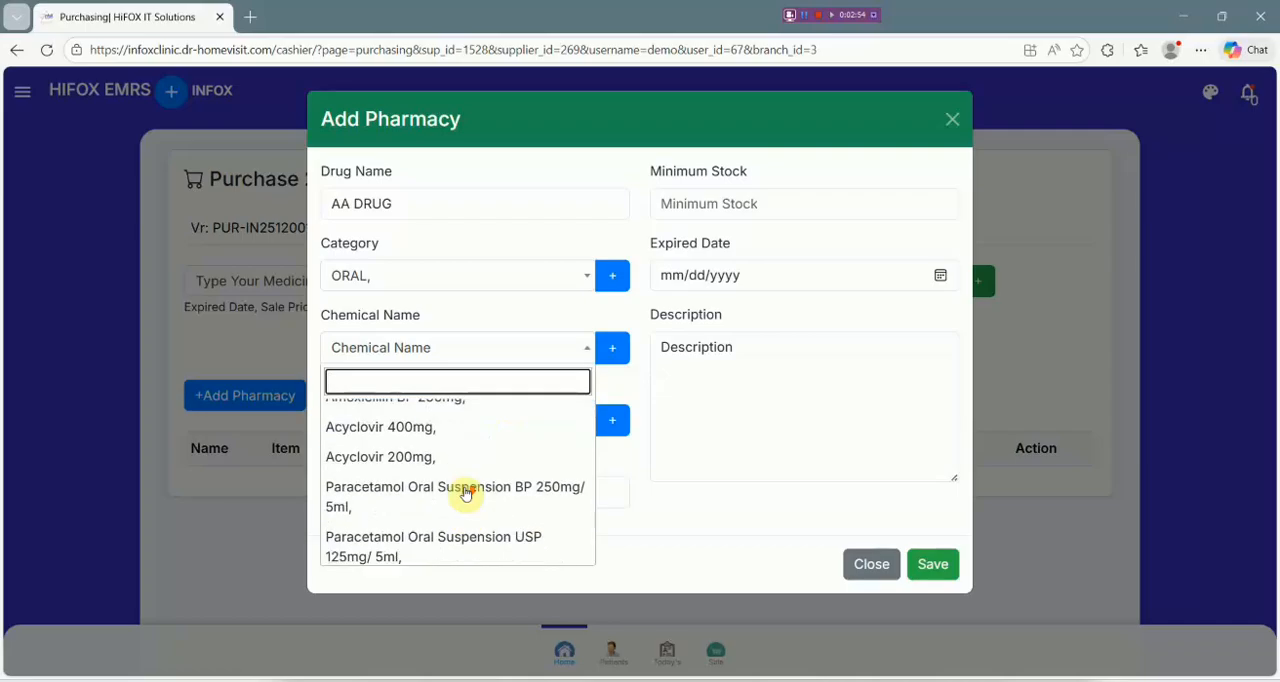
pyautogui.click(610, 346)
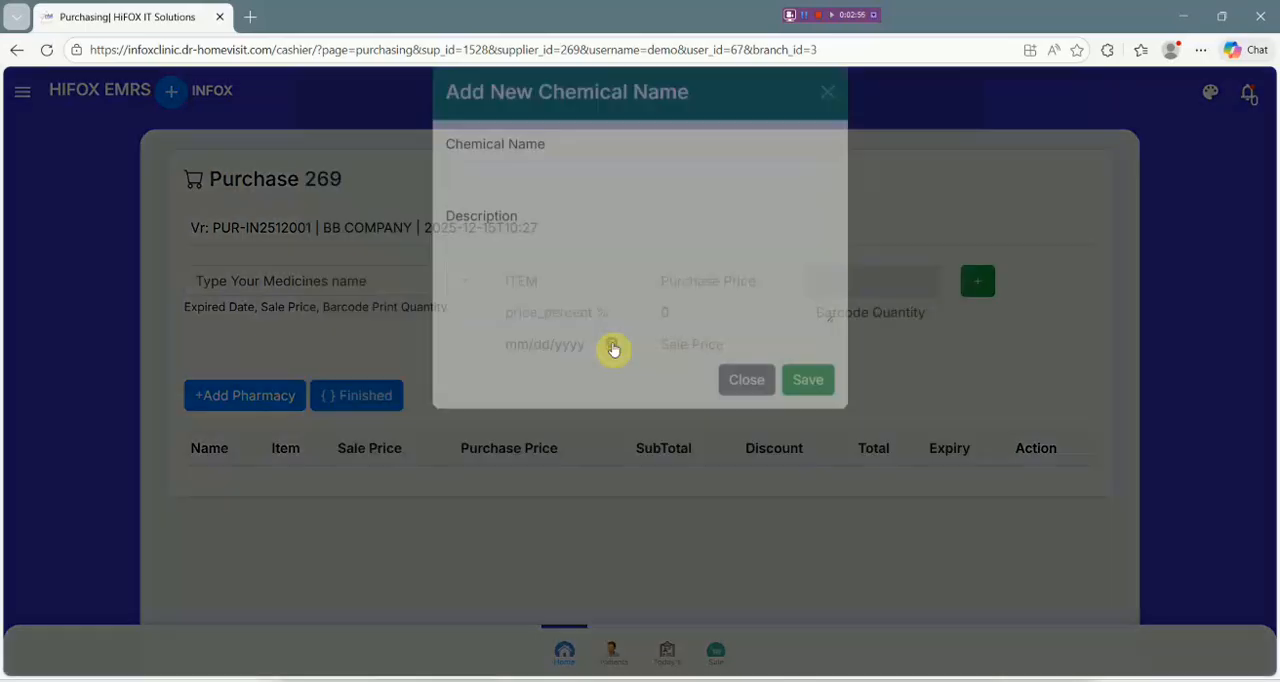
pyautogui.click(567, 216)
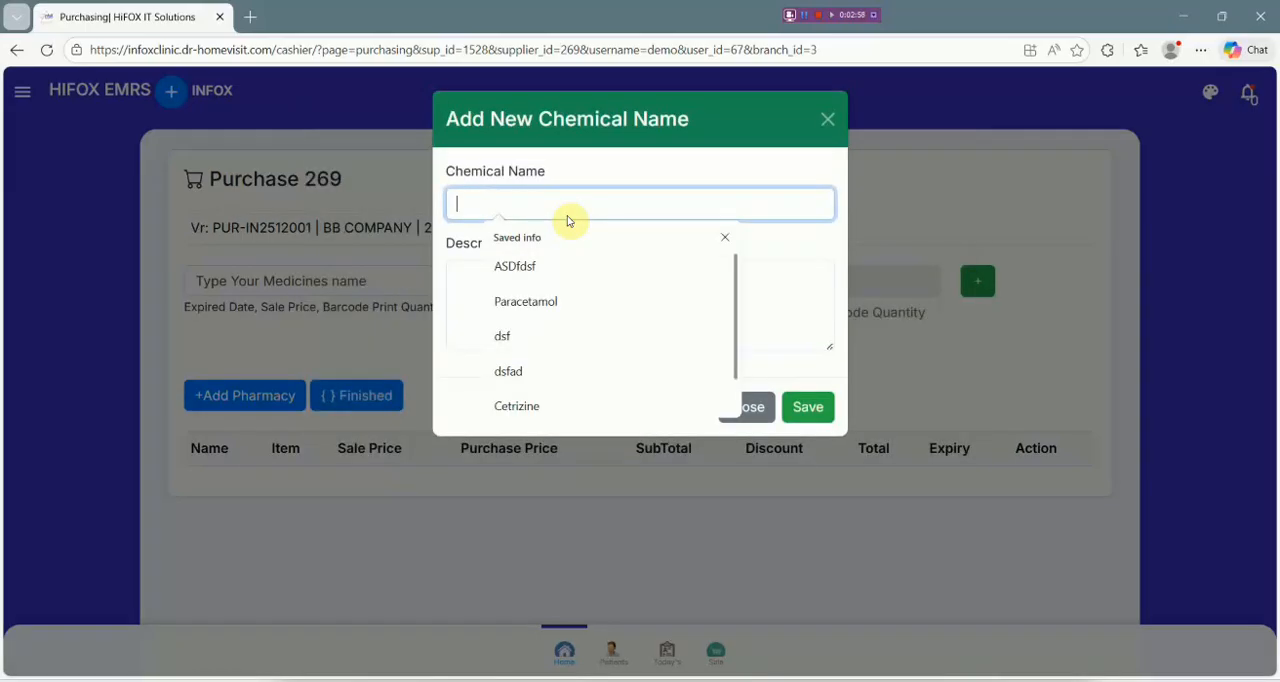
pyautogui.click(552, 300)
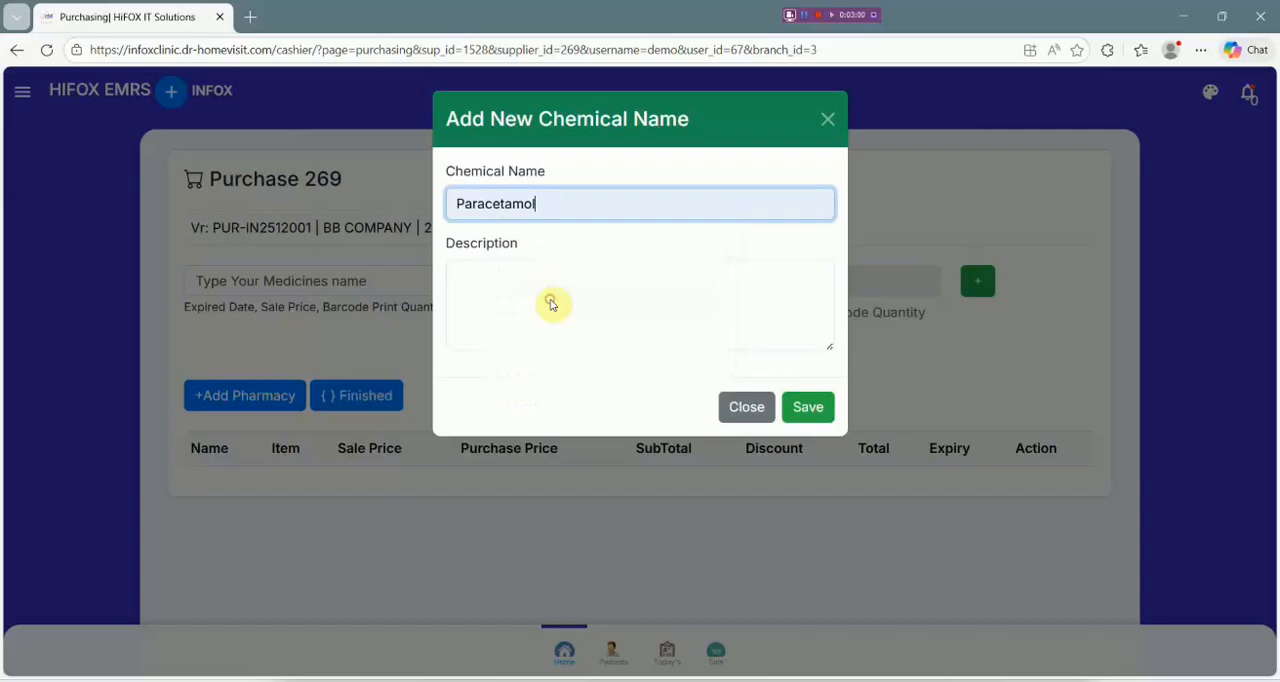
pyautogui.click(808, 406)
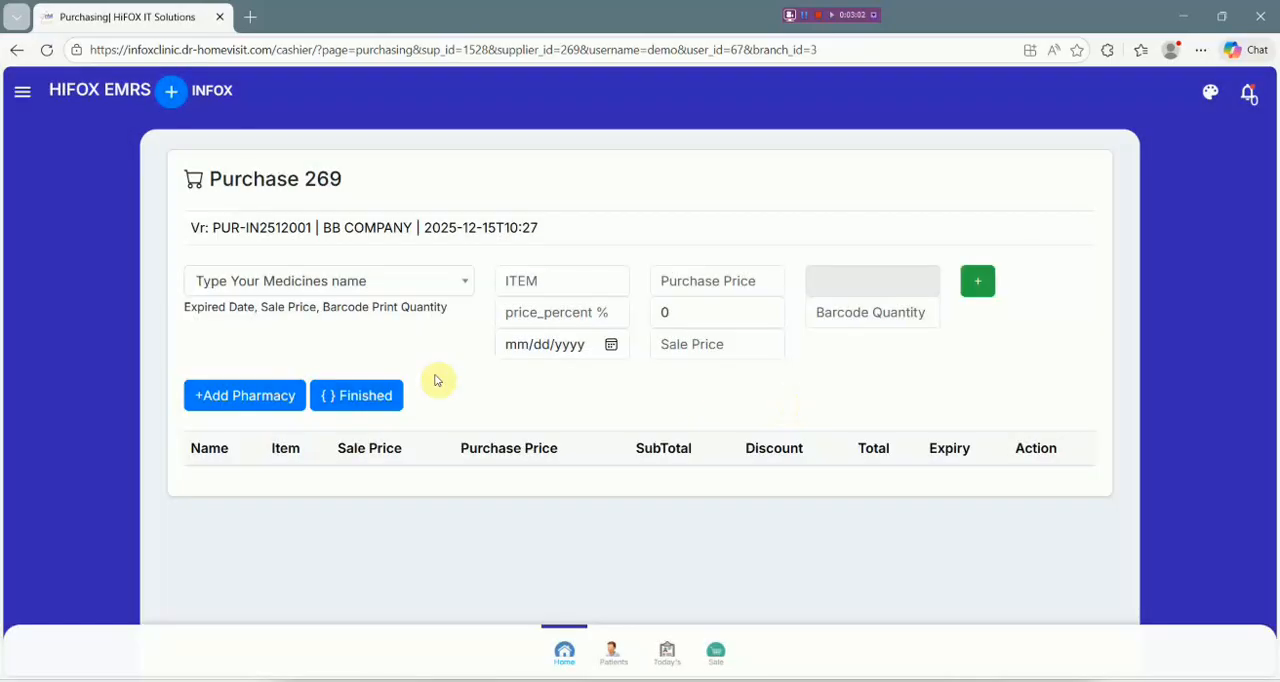
pyautogui.click(283, 394)
pyautogui.click(556, 346)
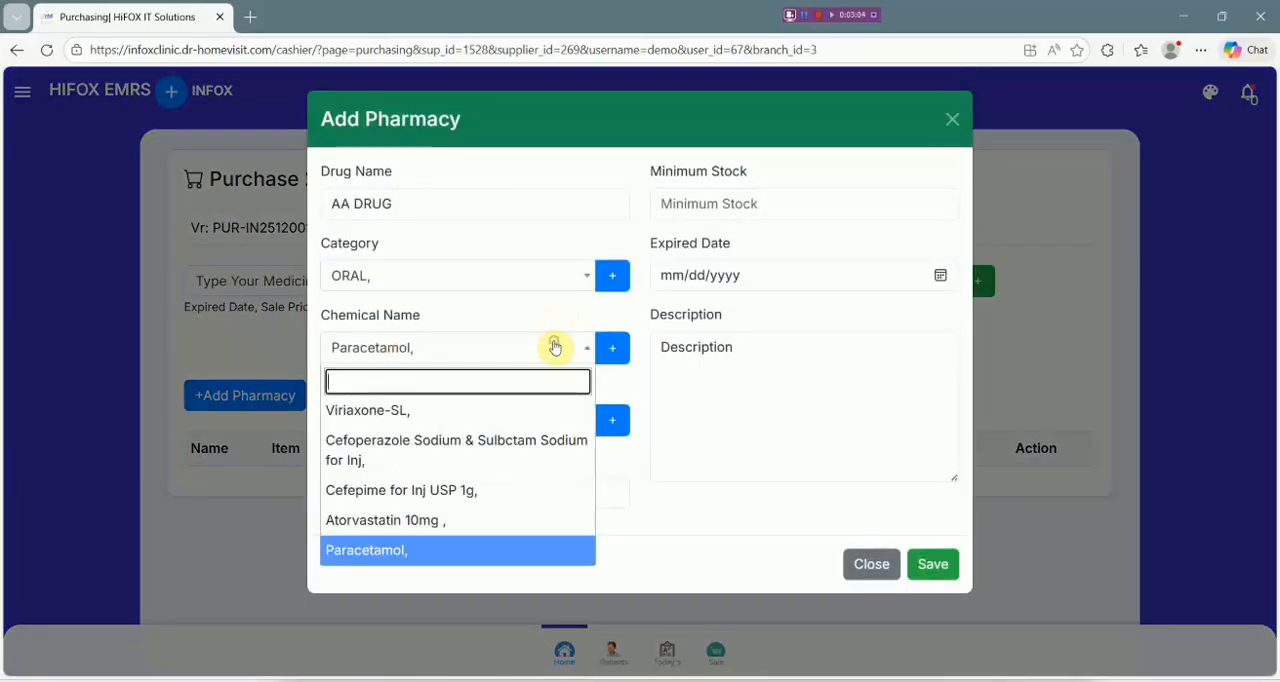
pyautogui.click(554, 346)
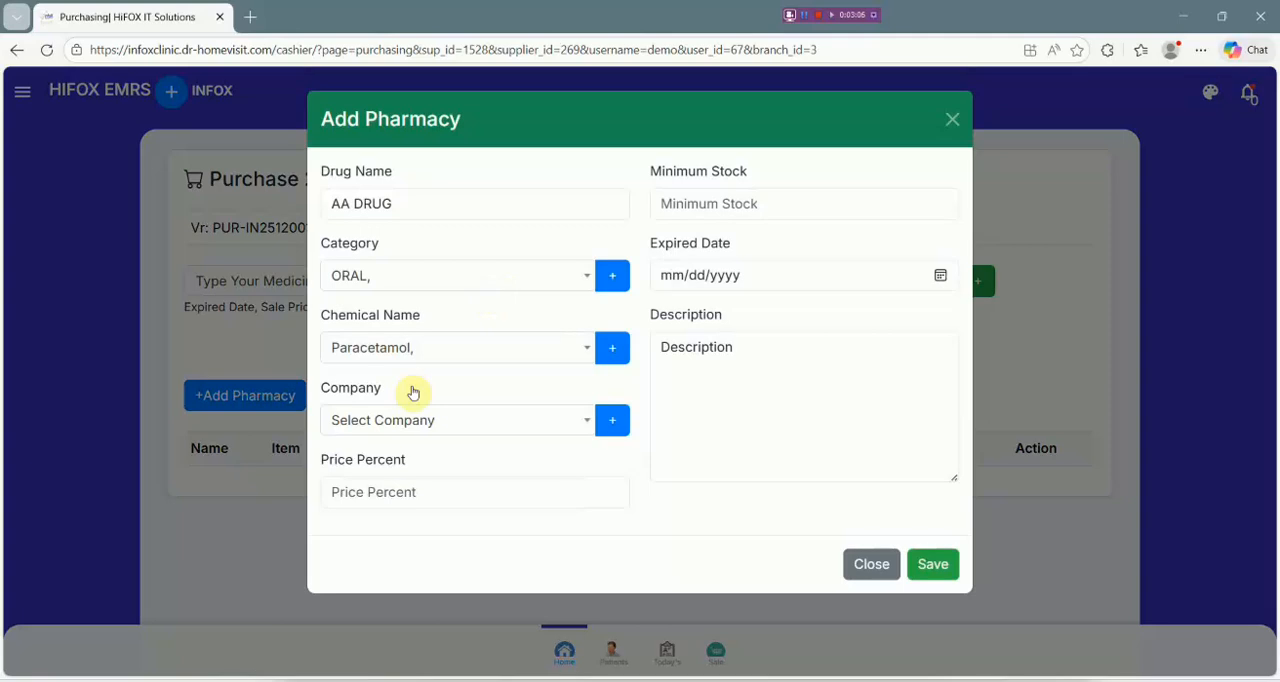
# Look through the available companies and choose SNN, SNN as the company for AA DRUG.
pyautogui.click(420, 420)
pyautogui.scroll(-5, 449, 575)
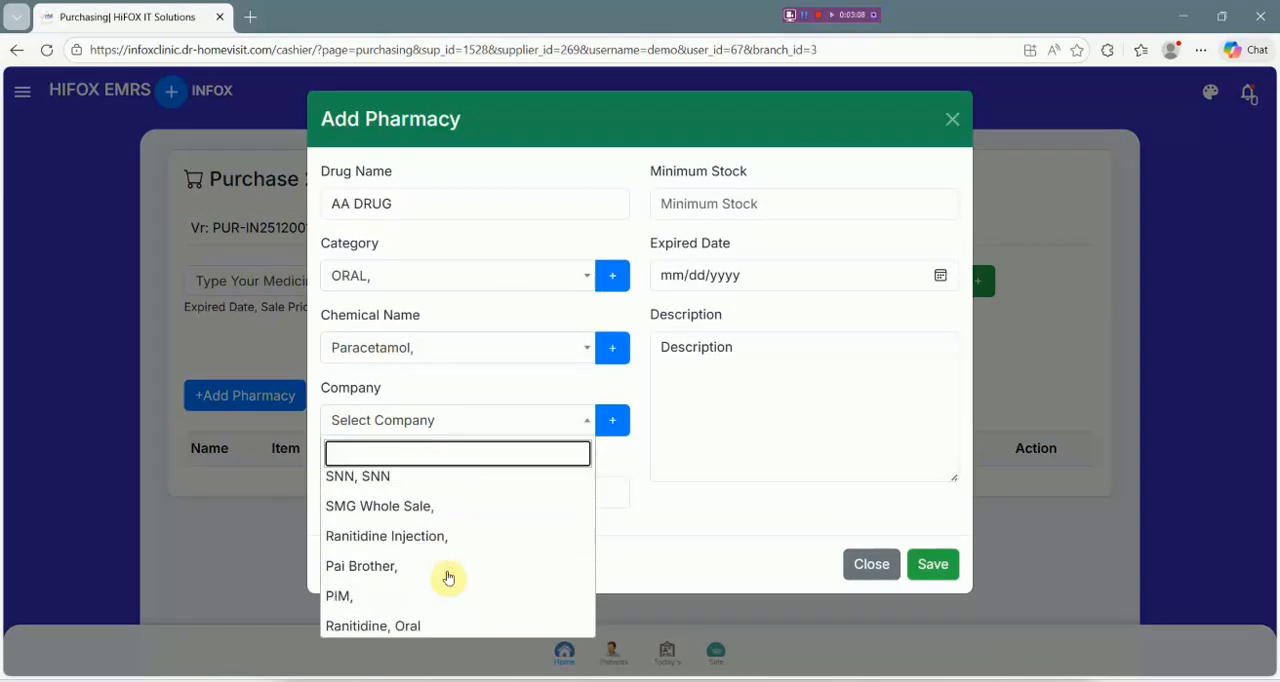
pyautogui.scroll(1, 470, 514)
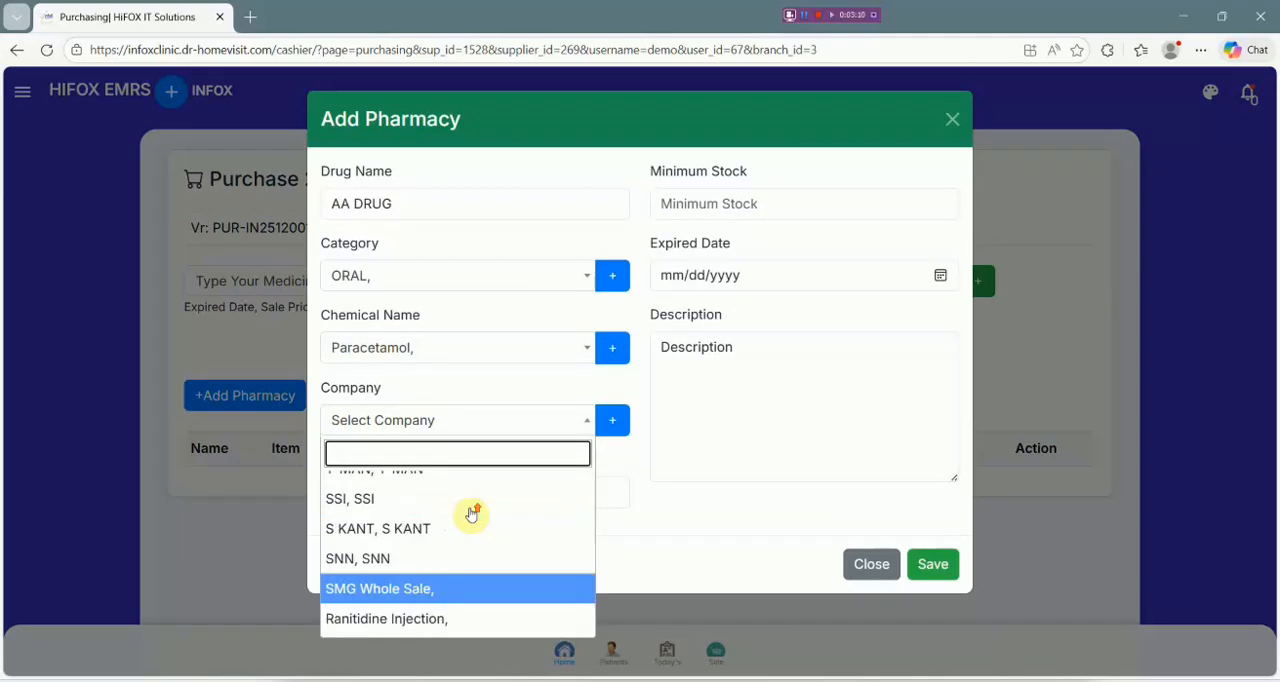
pyautogui.click(463, 559)
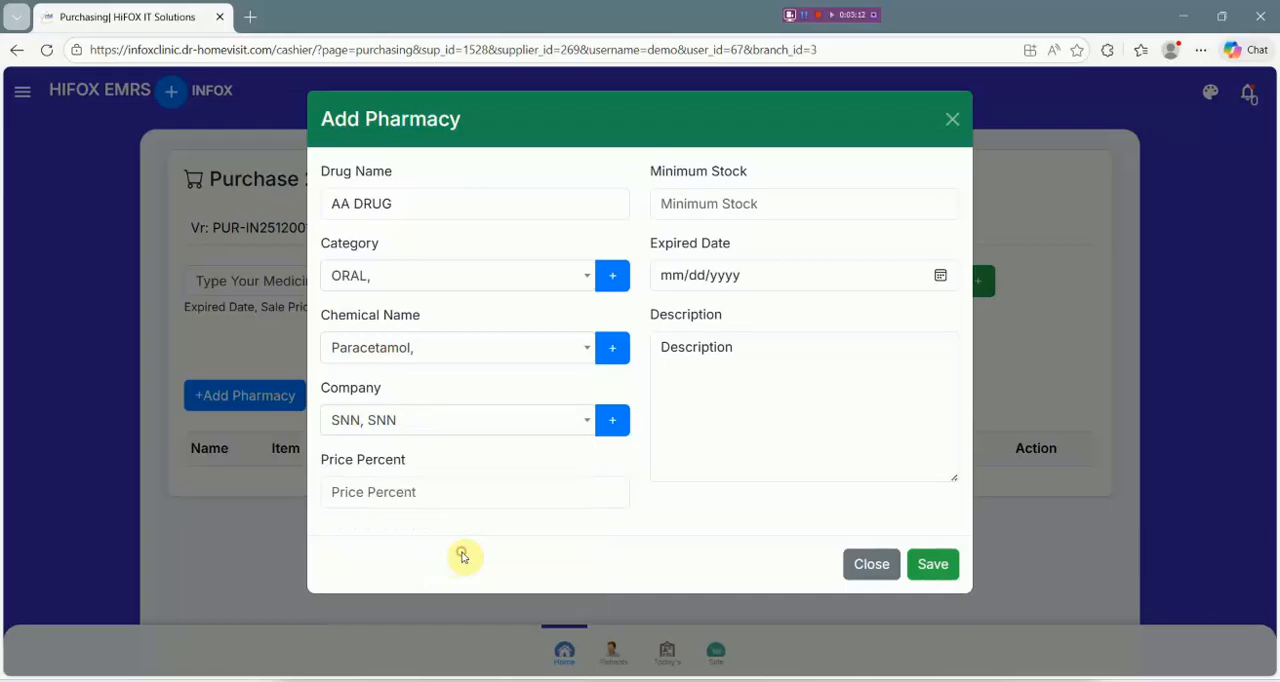
# Set AA DRUG's price percent to 20 and its minimum stock to 100.
pyautogui.click(437, 494)
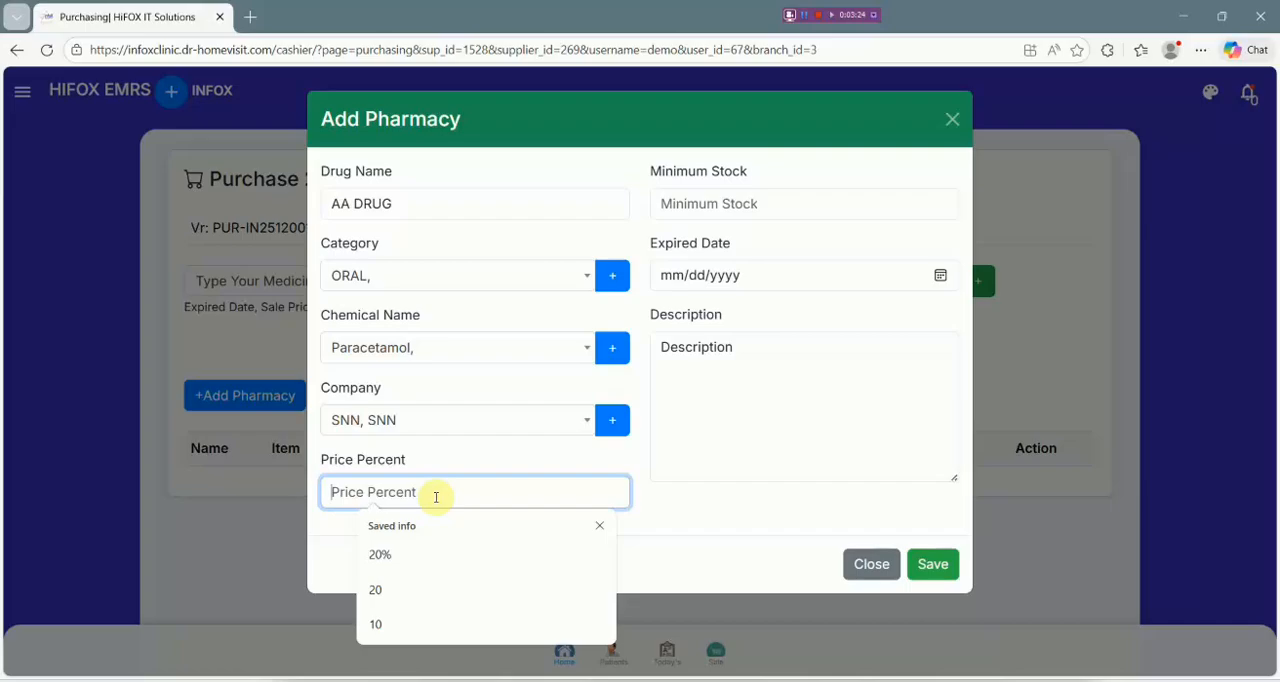
pyautogui.write('20')
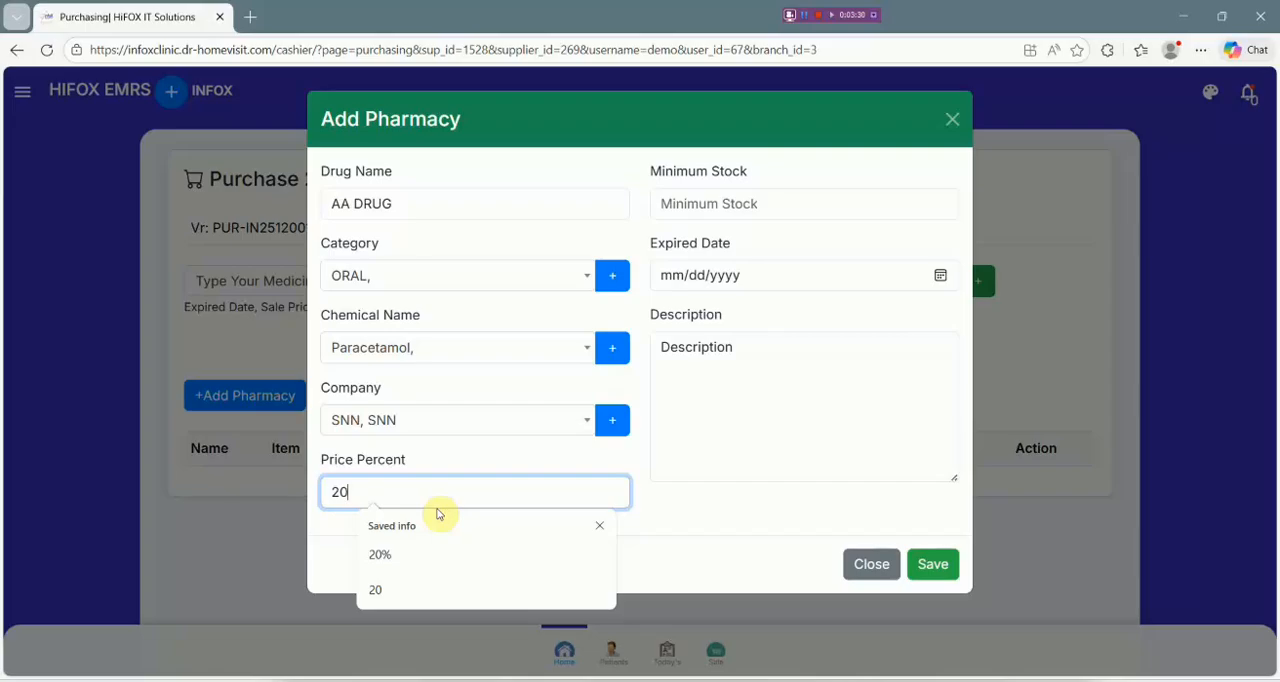
pyautogui.click(767, 203)
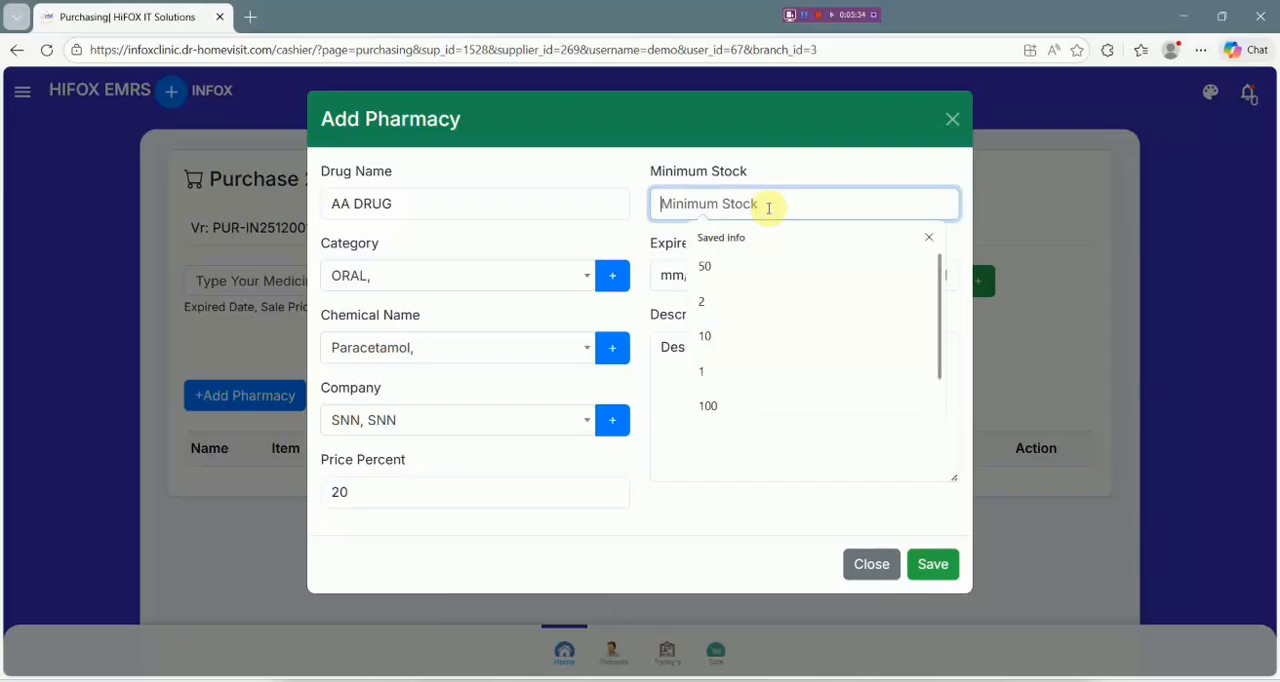
pyautogui.write('1')
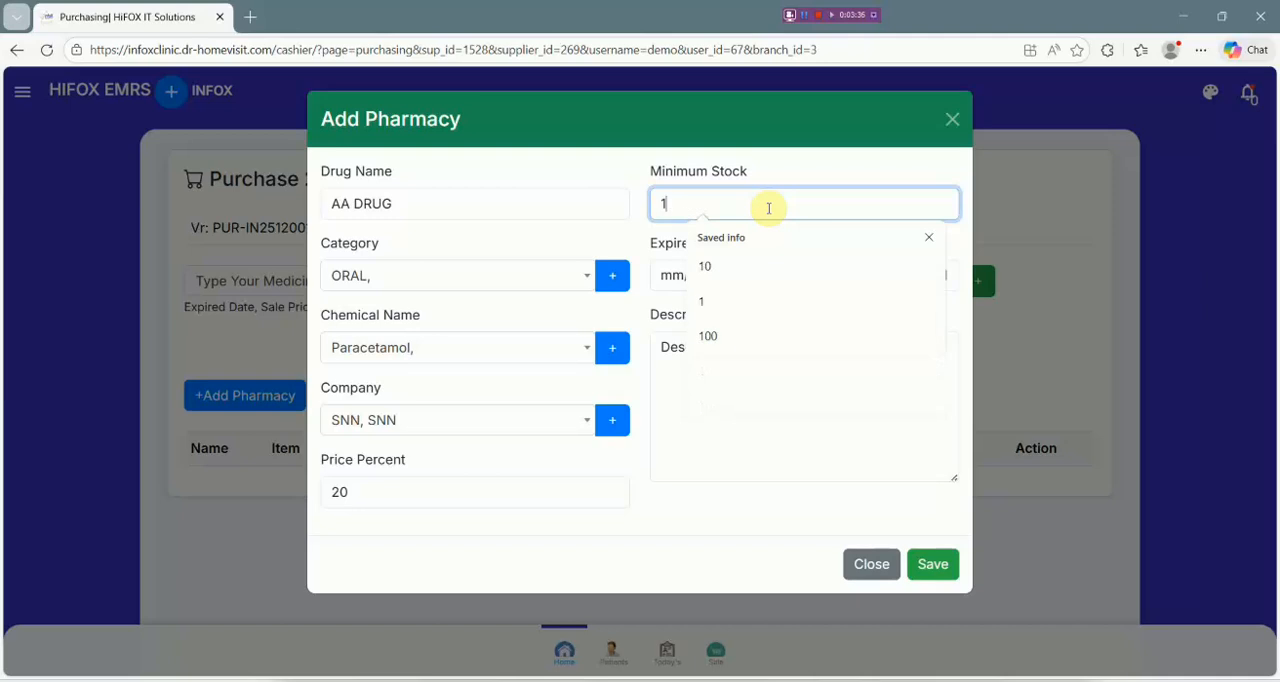
pyautogui.write('00')
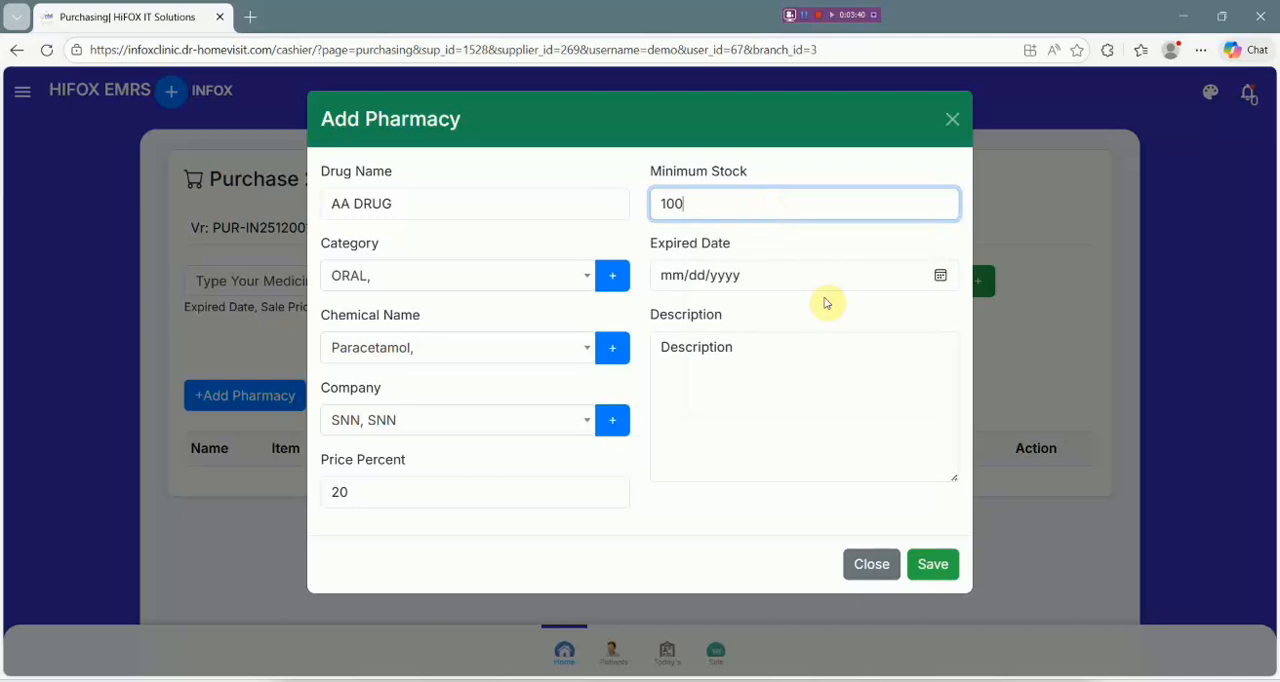
# Set AA DRUG's expired date to today, 12/15/2025, and save the new pharmacy item.
pyautogui.click(938, 277)
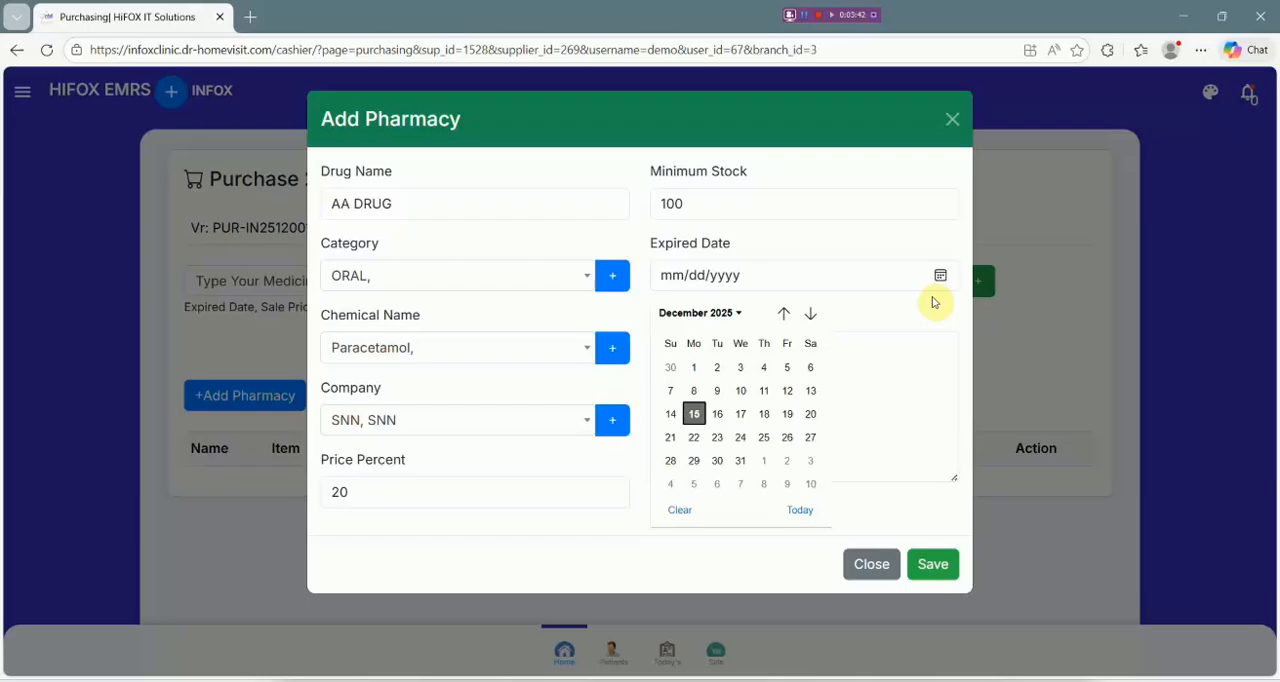
pyautogui.click(799, 510)
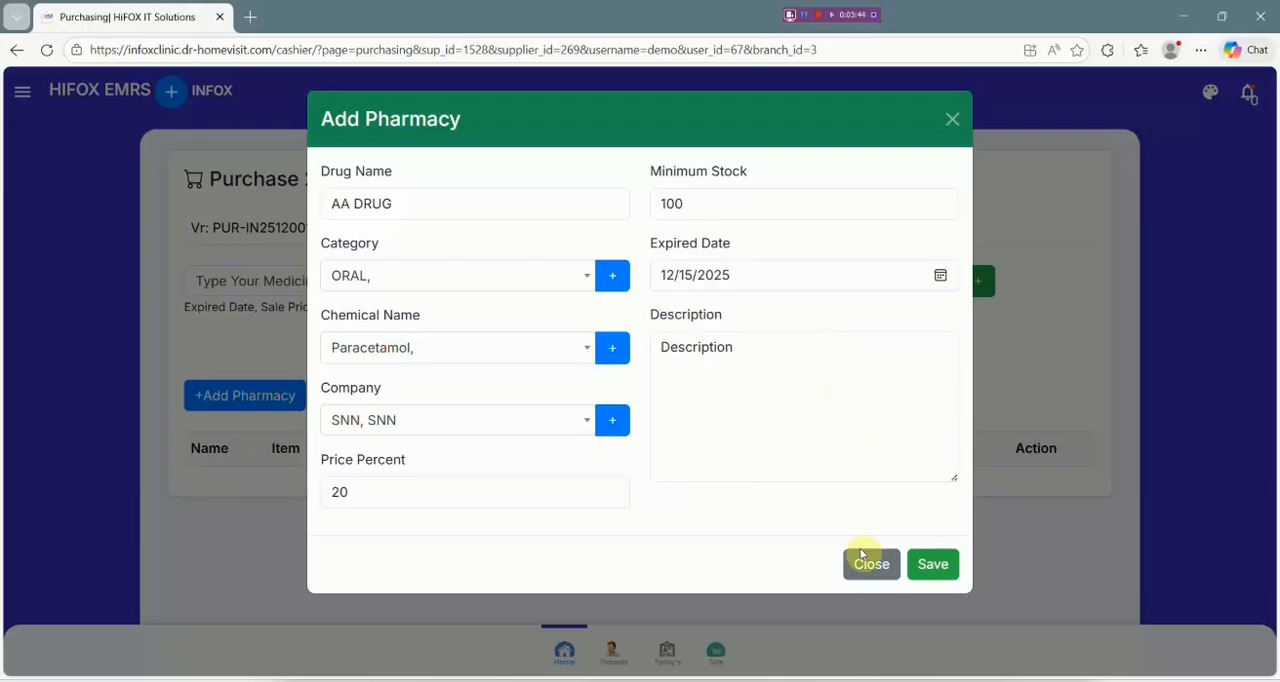
pyautogui.click(933, 565)
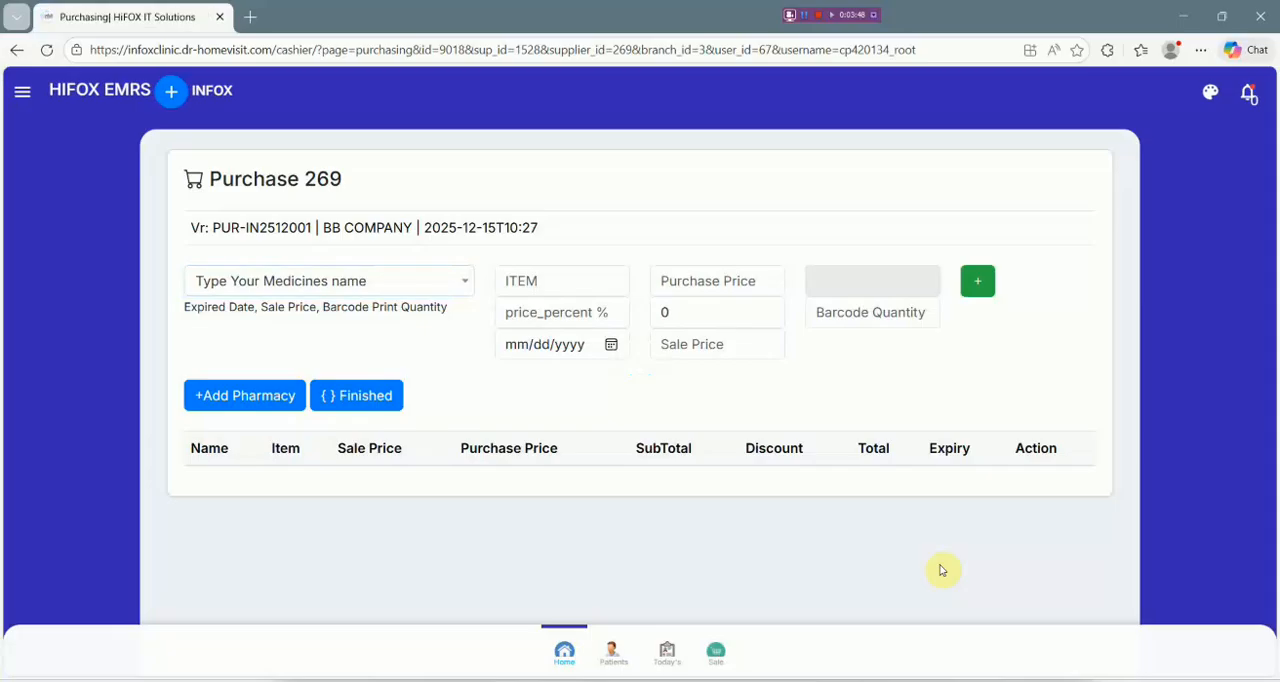
# Search the purchase's medicines for "aa" and select AA DRUG in the ORAL category.
pyautogui.click(411, 277)
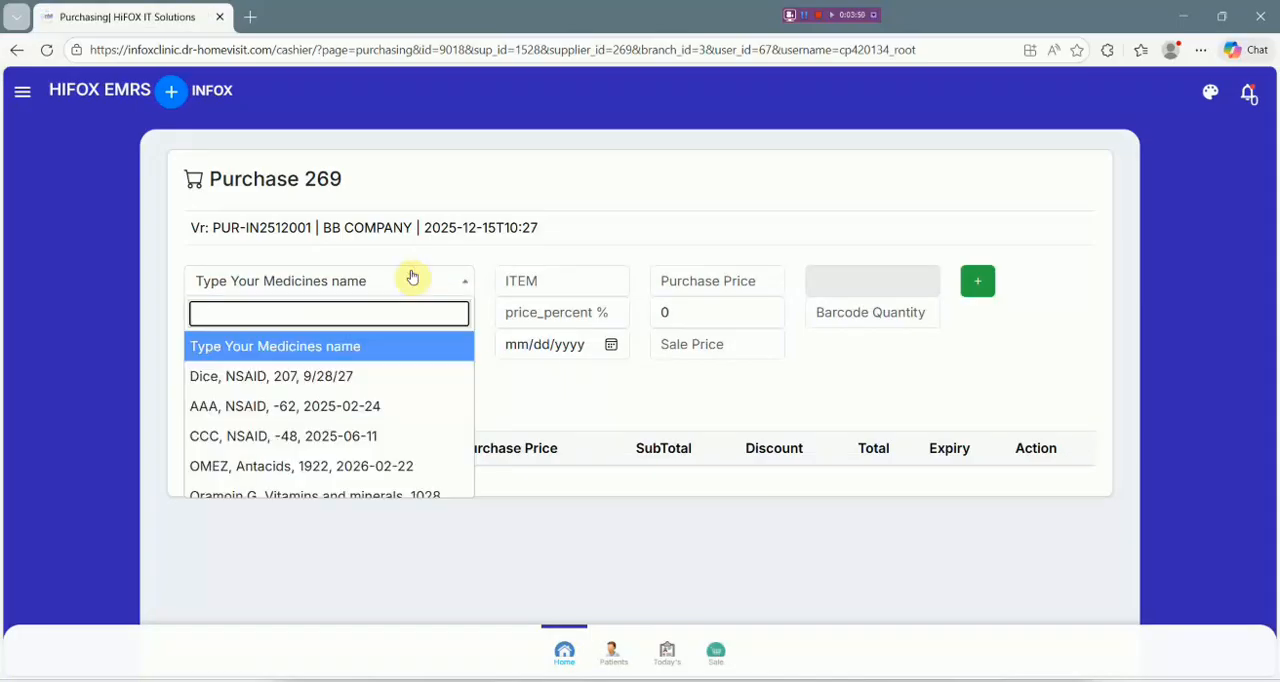
pyautogui.write('aa')
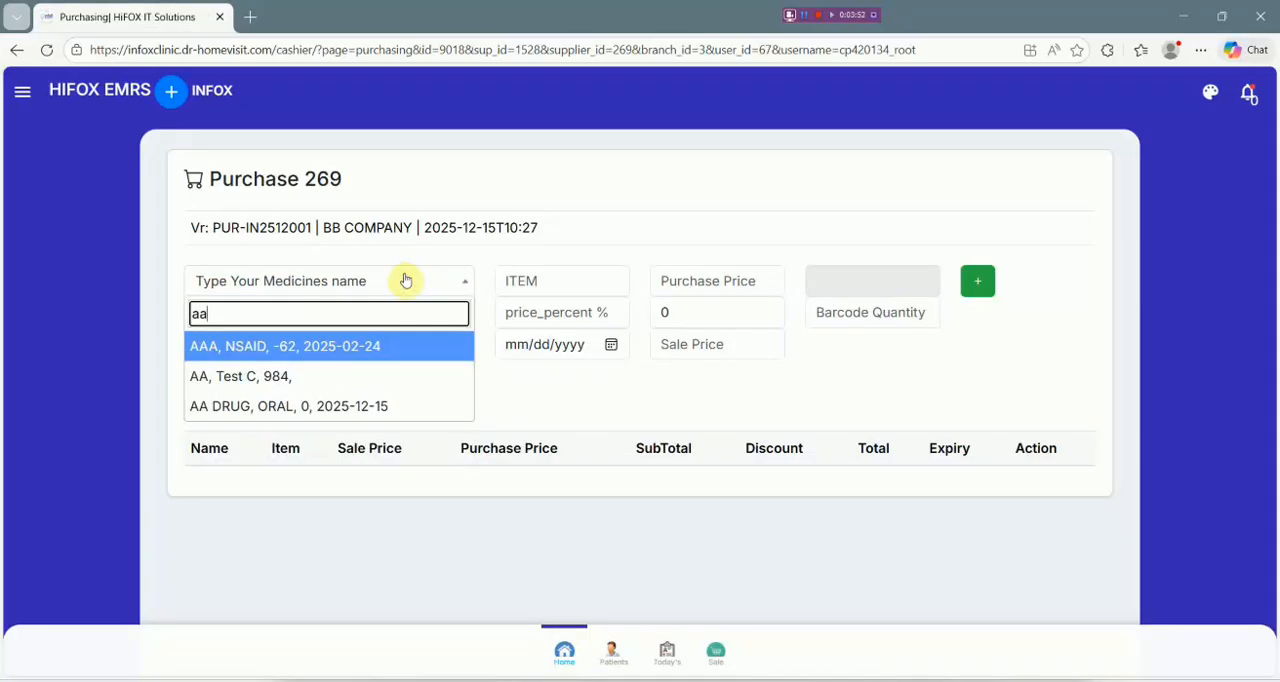
pyautogui.click(337, 408)
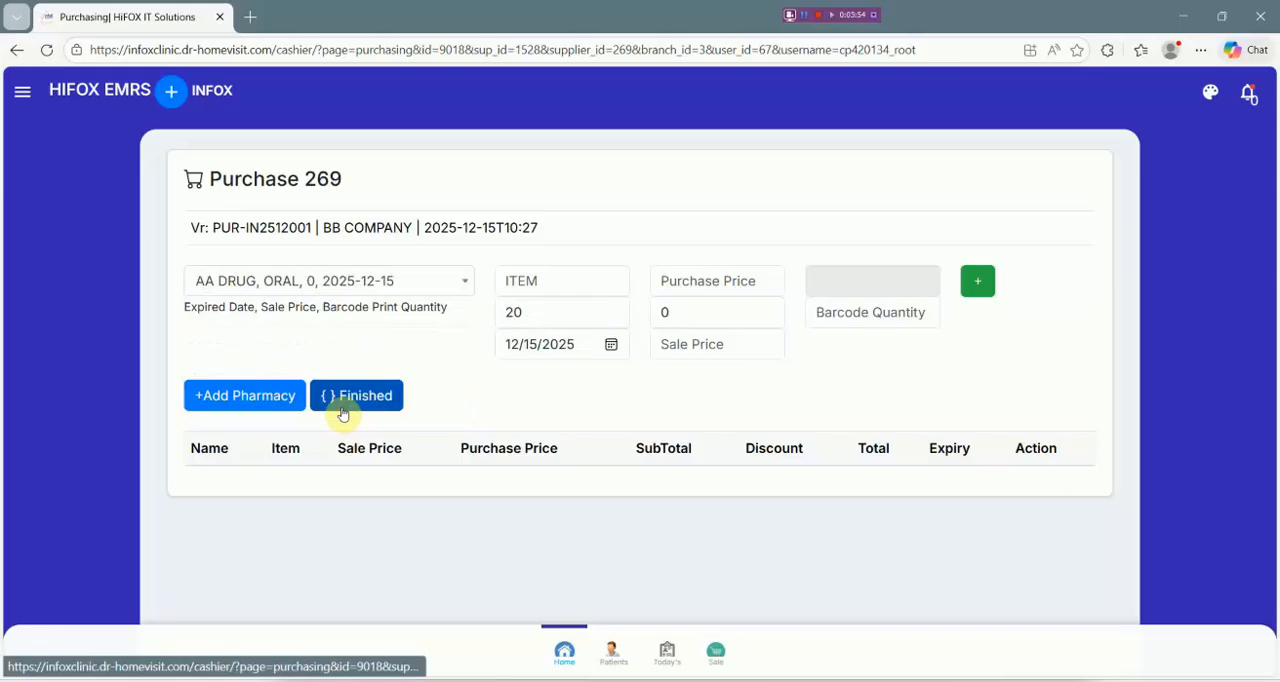
# Set AA DRUG's item quantity to 200 and its purchase price to 200 in the purchase entry.
pyautogui.click(577, 287)
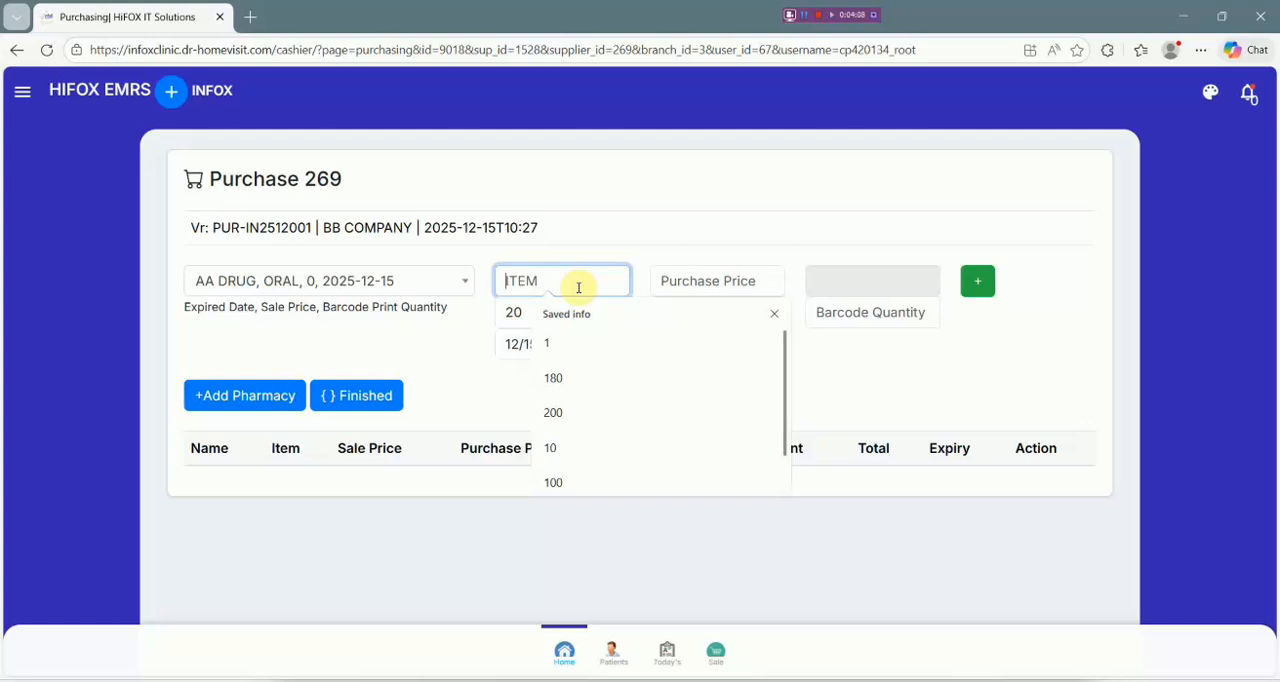
pyautogui.write('200')
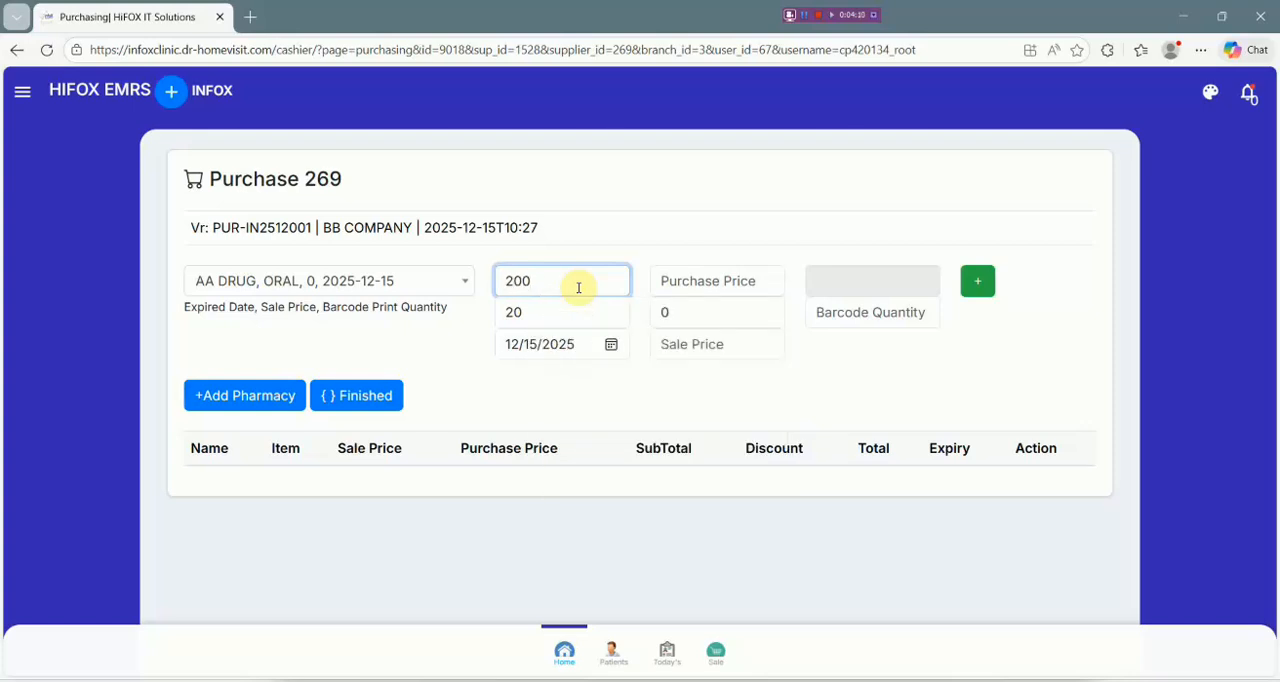
pyautogui.click(716, 282)
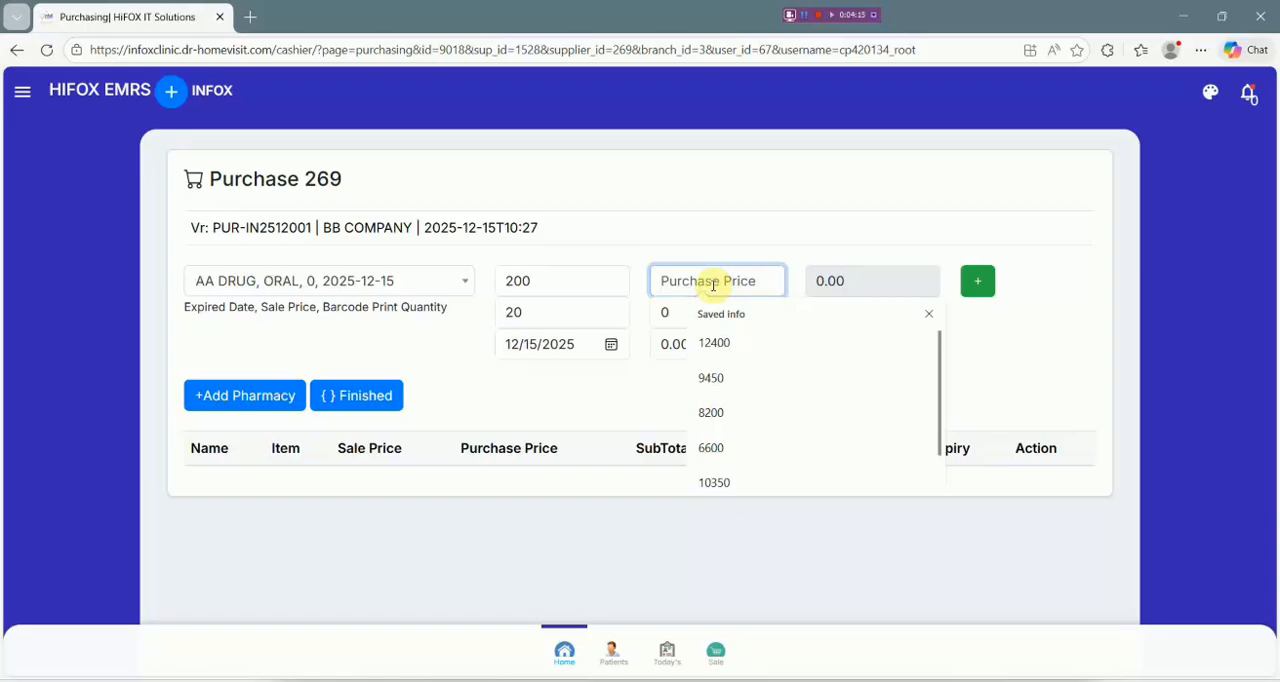
pyautogui.write('200')
pyautogui.click(795, 262)
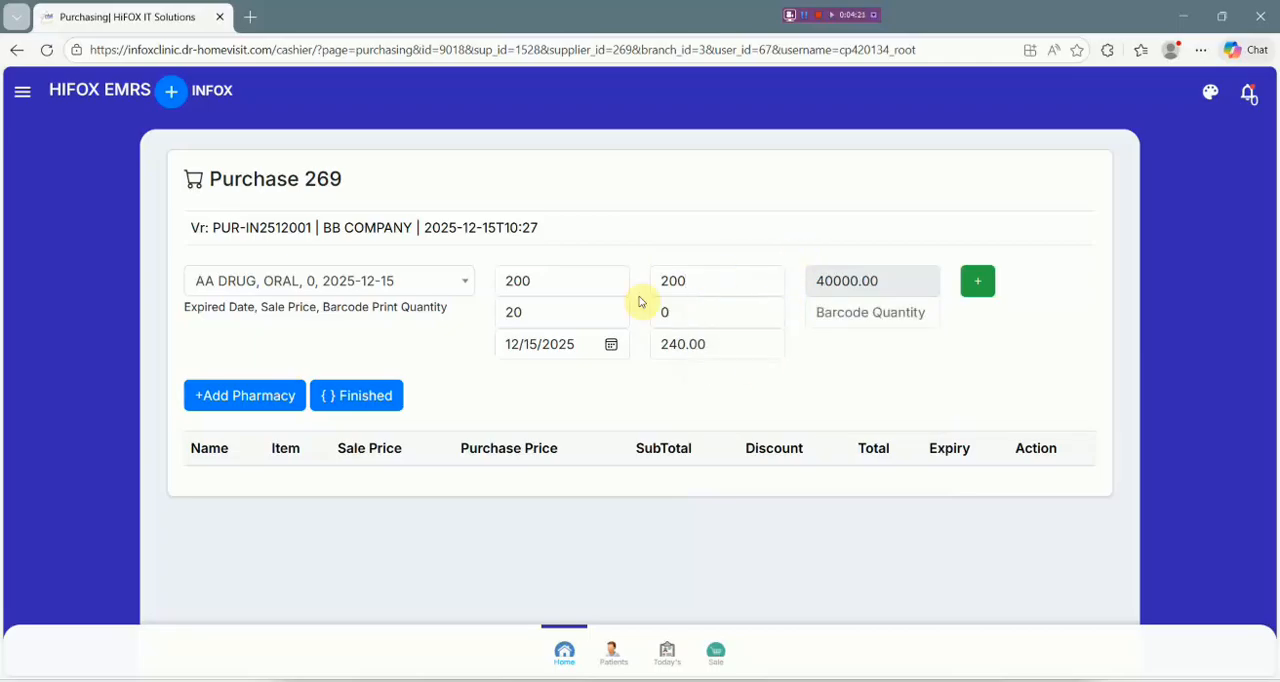
# Check AA DRUG's price percent and calculated sale price in the purchase entry.
pyautogui.click(541, 312)
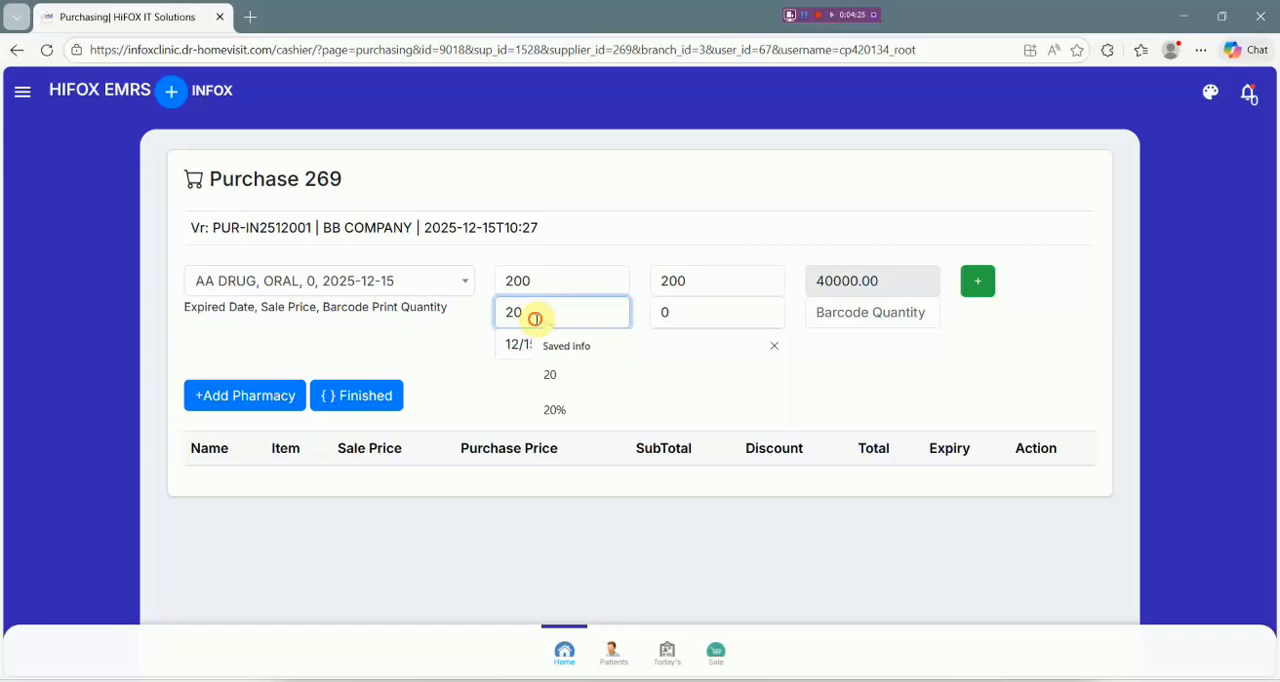
pyautogui.doubleClick(515, 312)
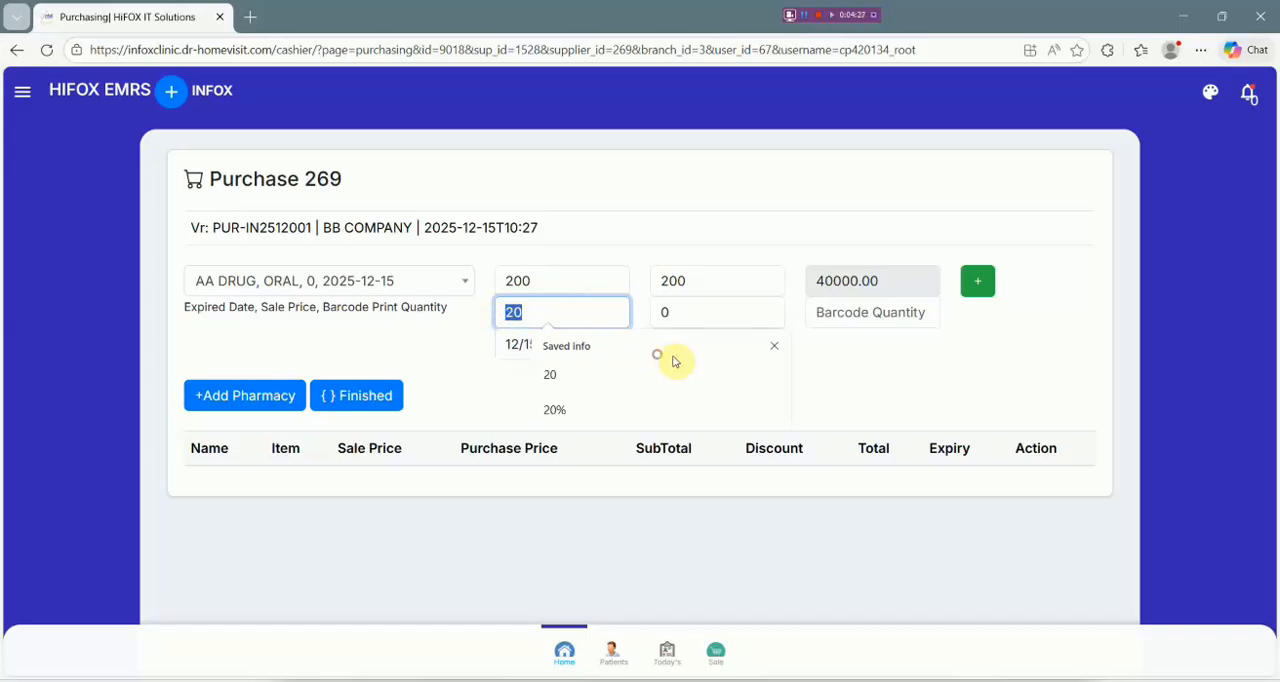
pyautogui.click(829, 362)
pyautogui.click(757, 345)
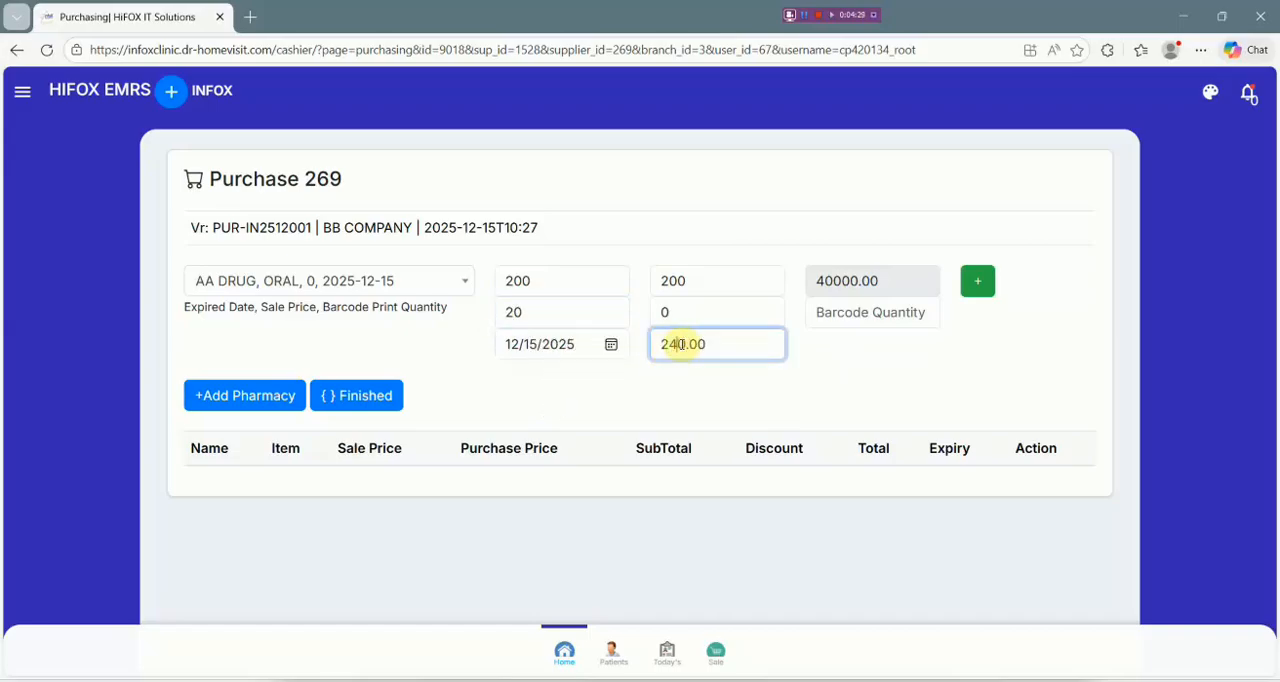
# Set AA DRUG's discount to 38000 and add the medicine to the purchase.
pyautogui.click(676, 311)
pyautogui.doubleClick(676, 311)
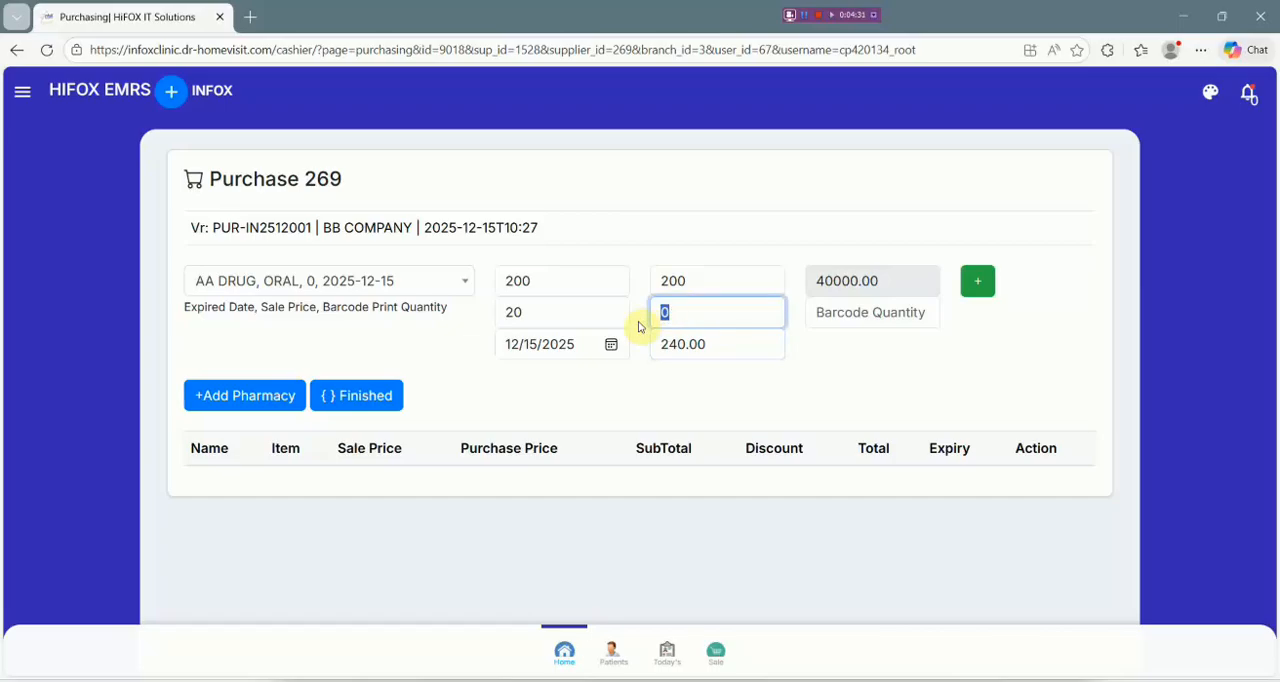
pyautogui.press('BackSpace')
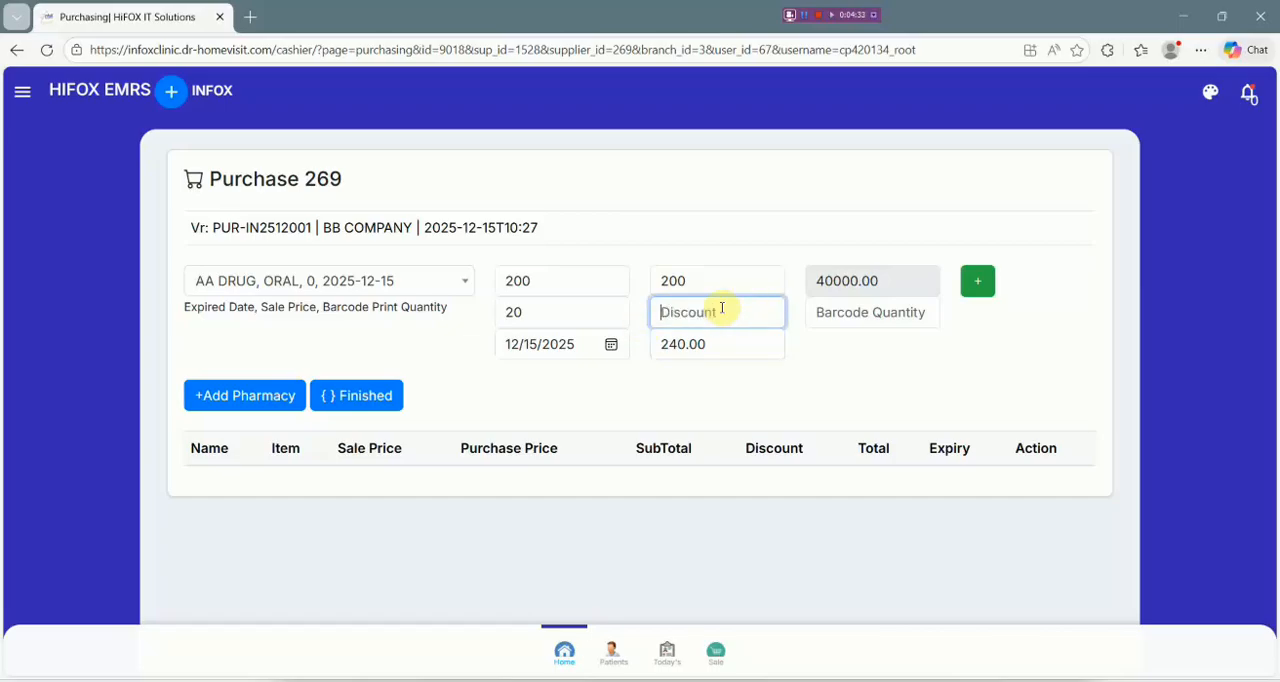
pyautogui.moveTo(891, 281); pyautogui.dragTo(818, 281)
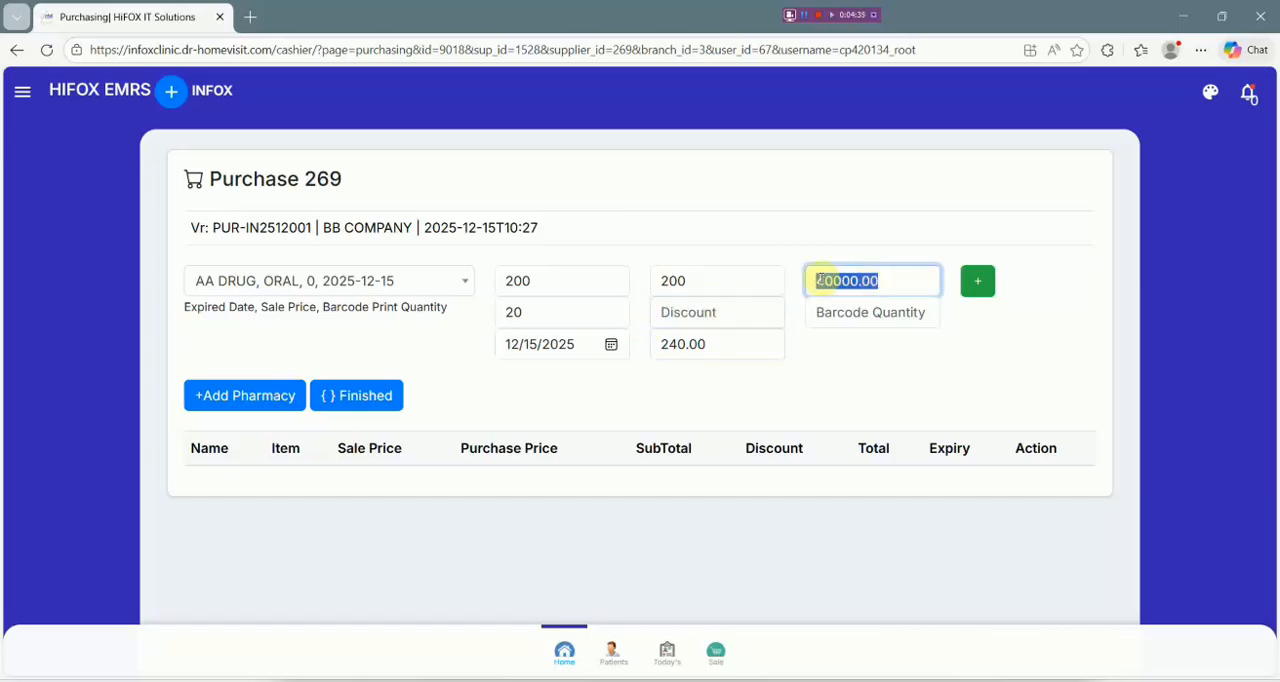
pyautogui.click(730, 310)
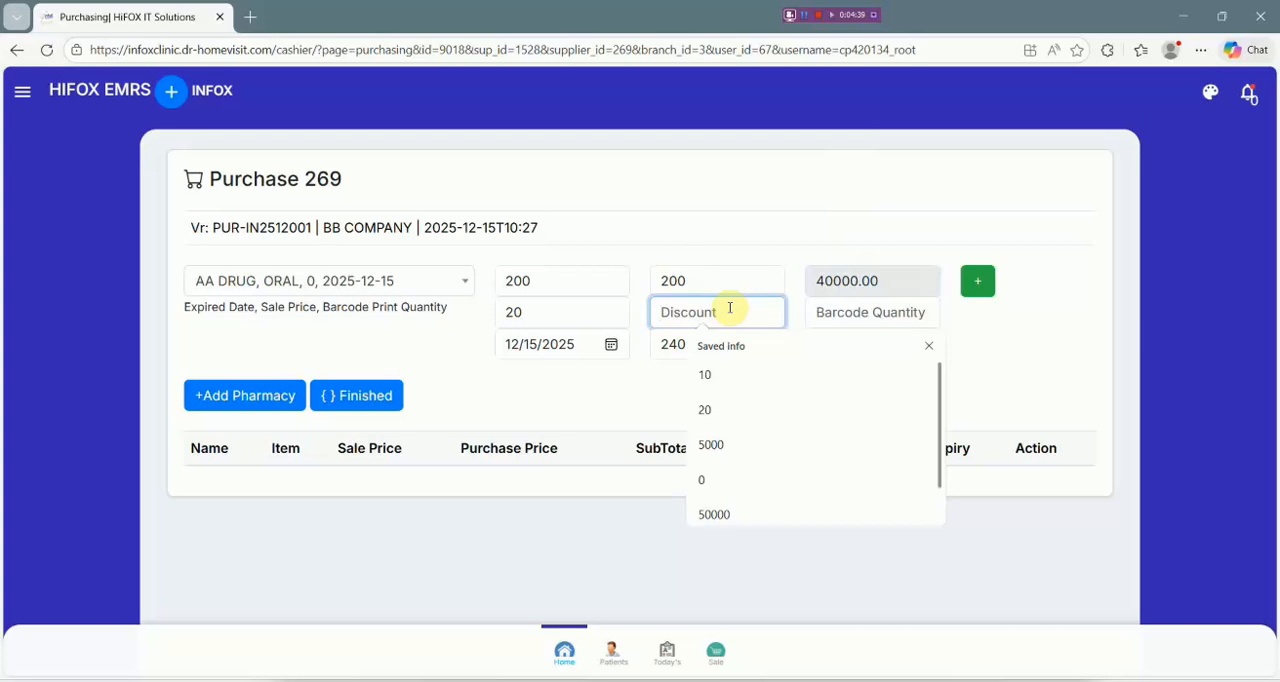
pyautogui.write('38000')
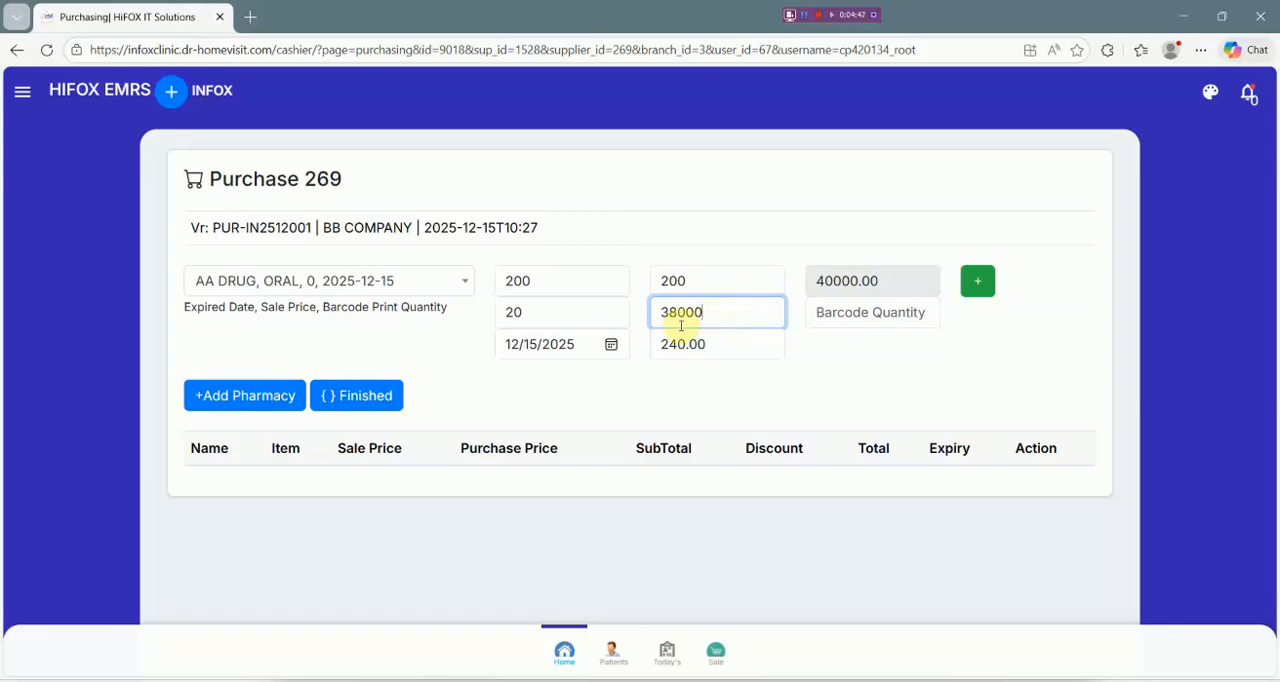
pyautogui.click(978, 283)
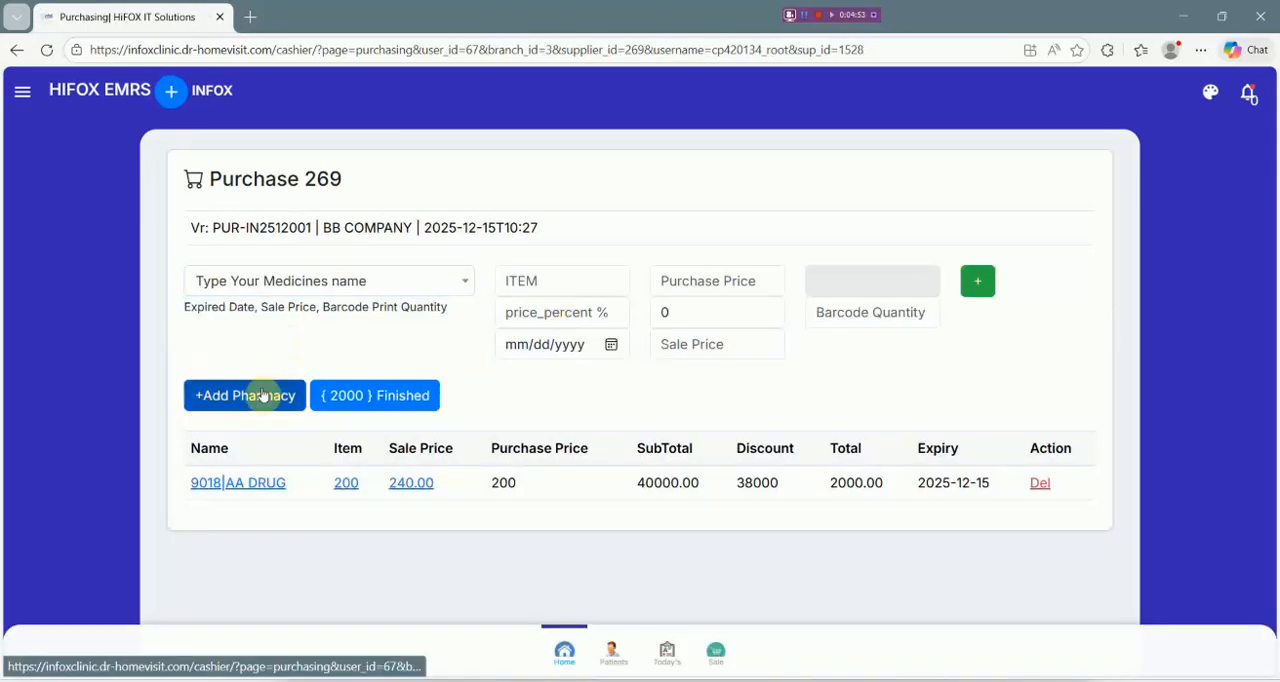
# Start a new pharmacy item and name the drug BB DRUG.
pyautogui.click(262, 396)
pyautogui.click(447, 204)
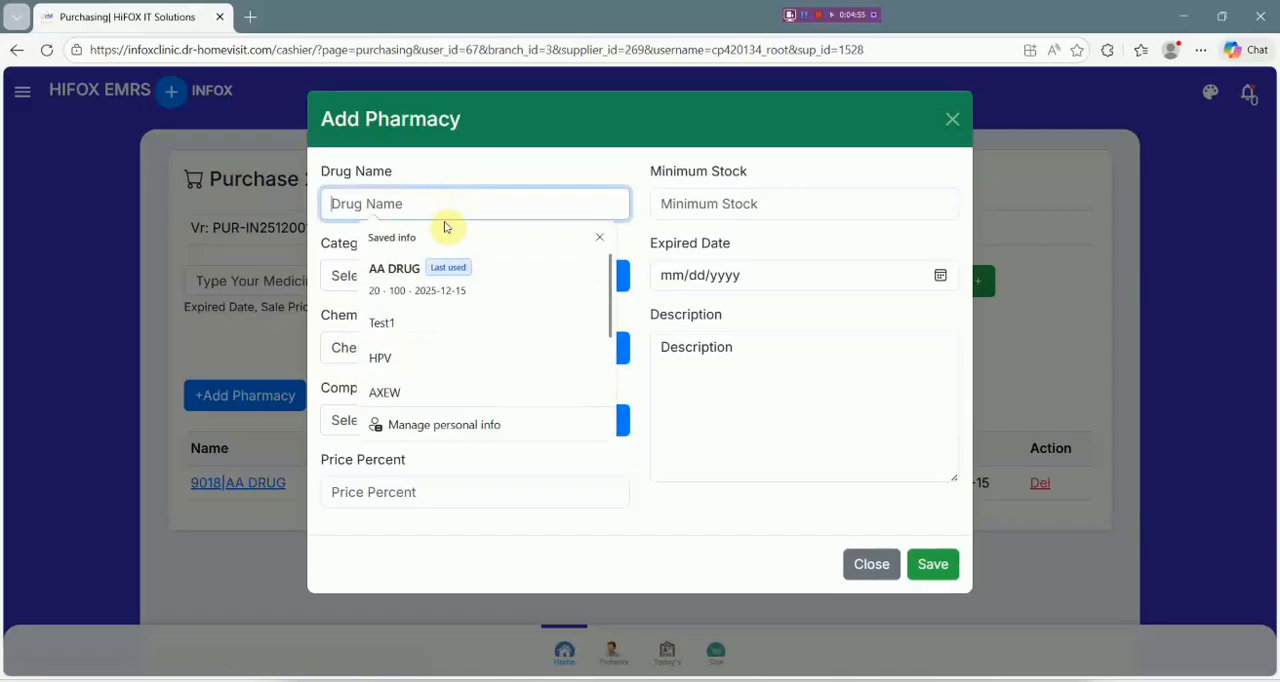
pyautogui.write('BB YE')
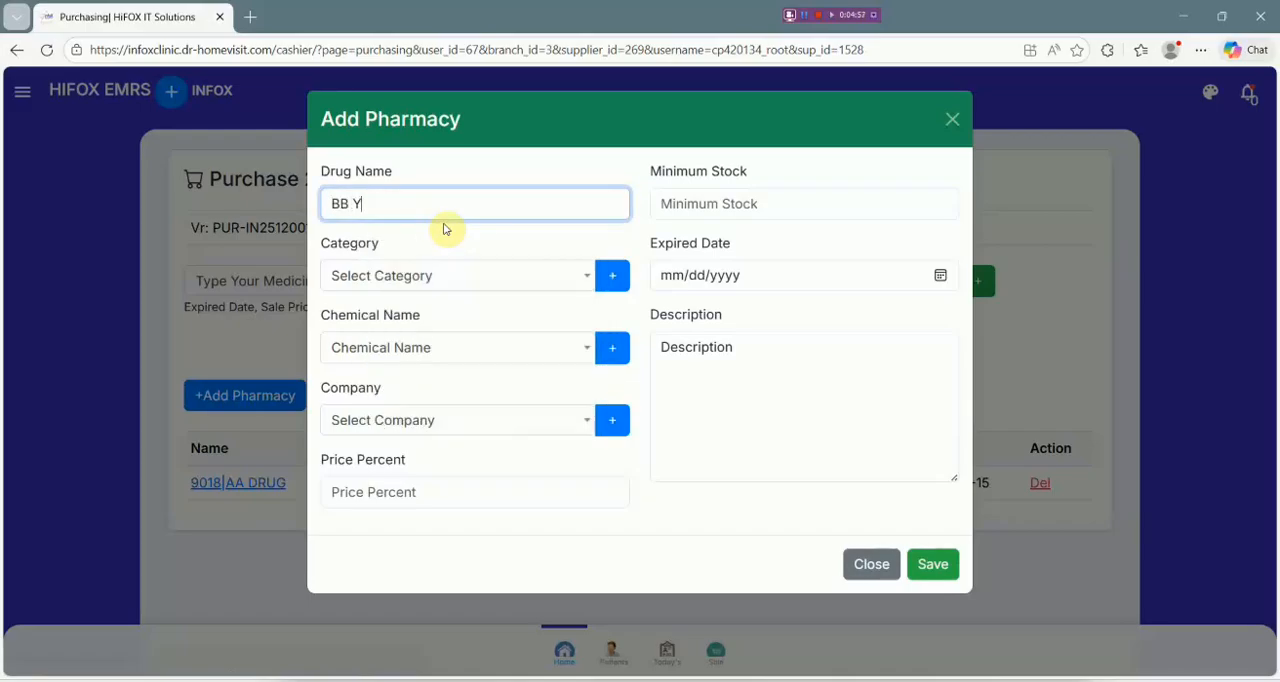
pyautogui.press('BackSpace')
pyautogui.press('BackSpace')
pyautogui.write('DRY')
pyautogui.write('UG')
# Search the categories for "oral" and choose ORAL as BB DRUG's category.
pyautogui.click(450, 276)
pyautogui.scroll(-3, 429, 446)
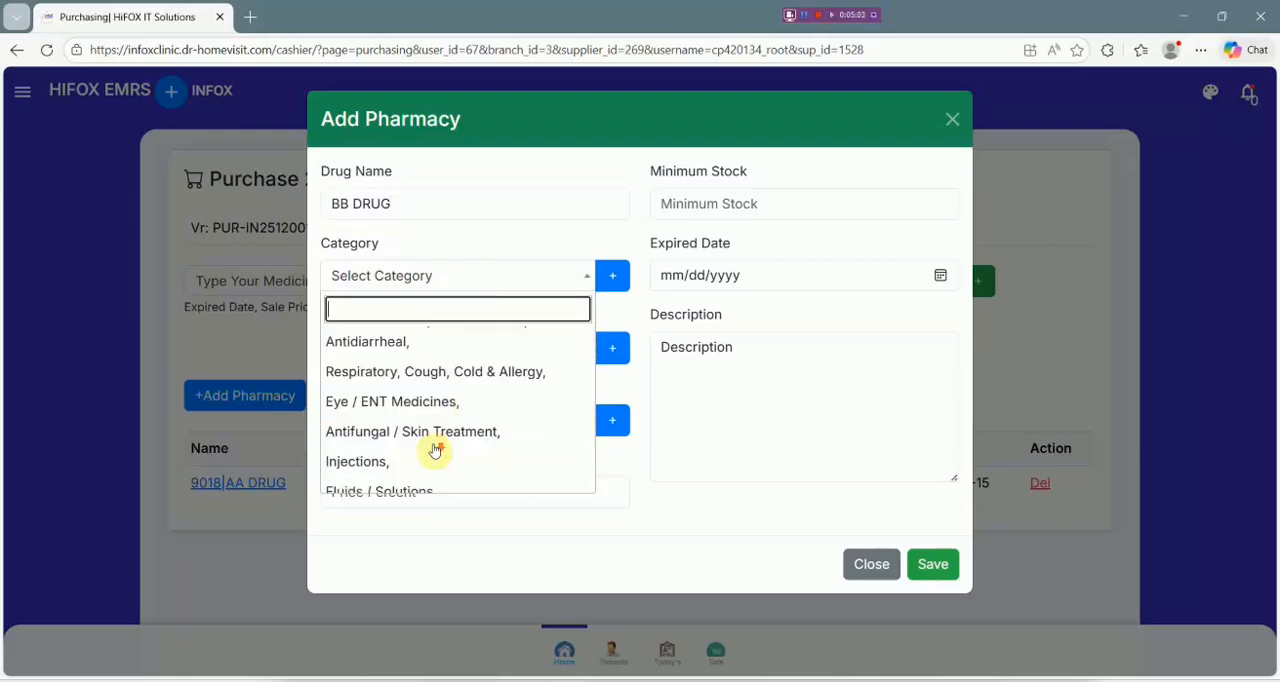
pyautogui.scroll(-2, 437, 437)
pyautogui.scroll(-3, 437, 437)
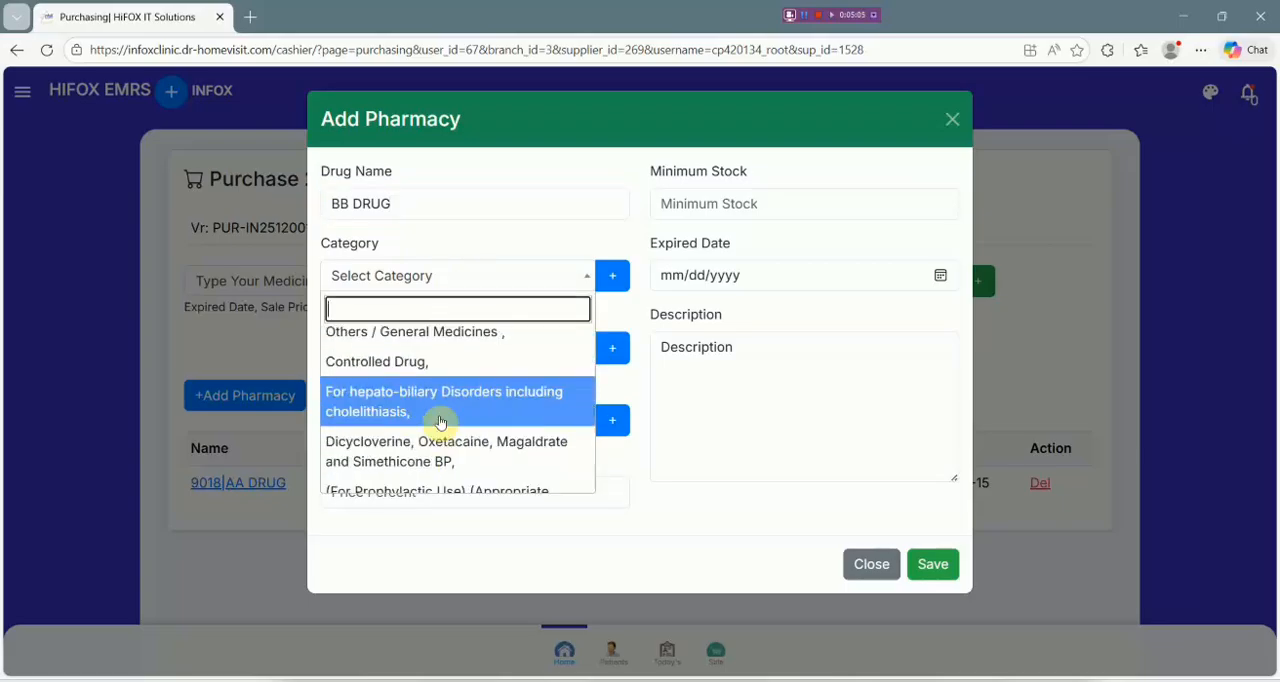
pyautogui.write('oral')
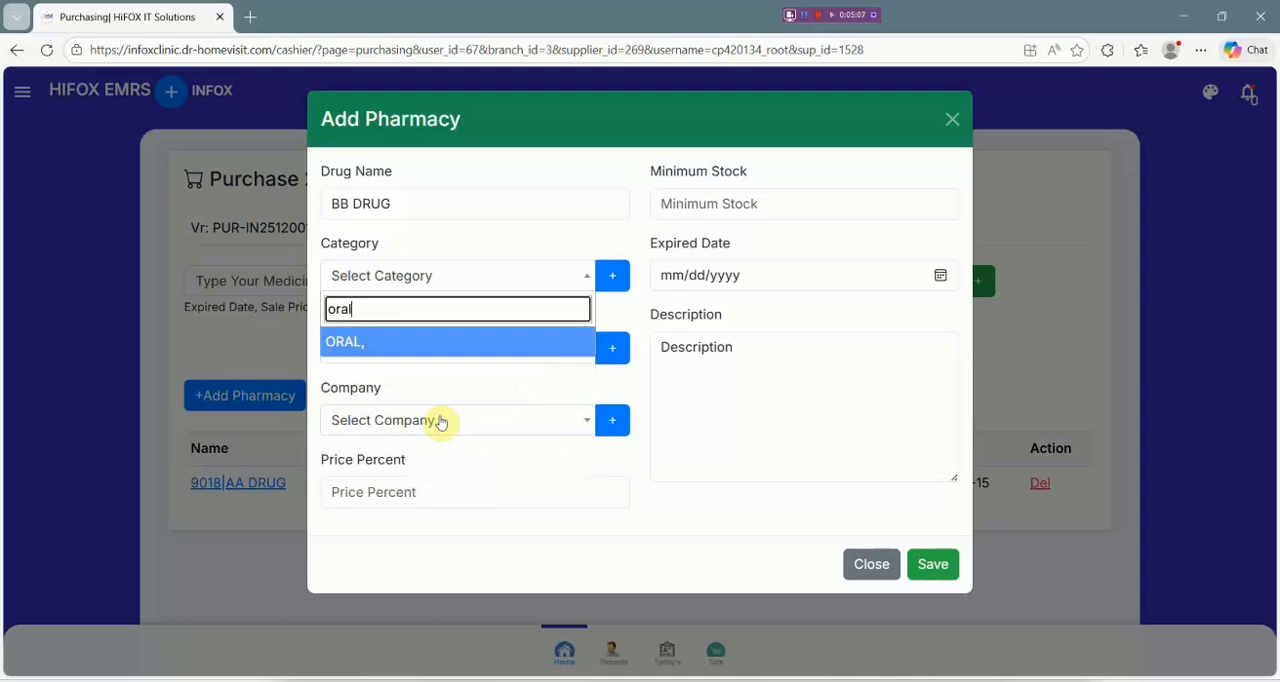
pyautogui.click(425, 345)
# Search the chemical names for "paracetamol" and choose the plain Paracetamol entry for BB DRUG.
pyautogui.click(425, 357)
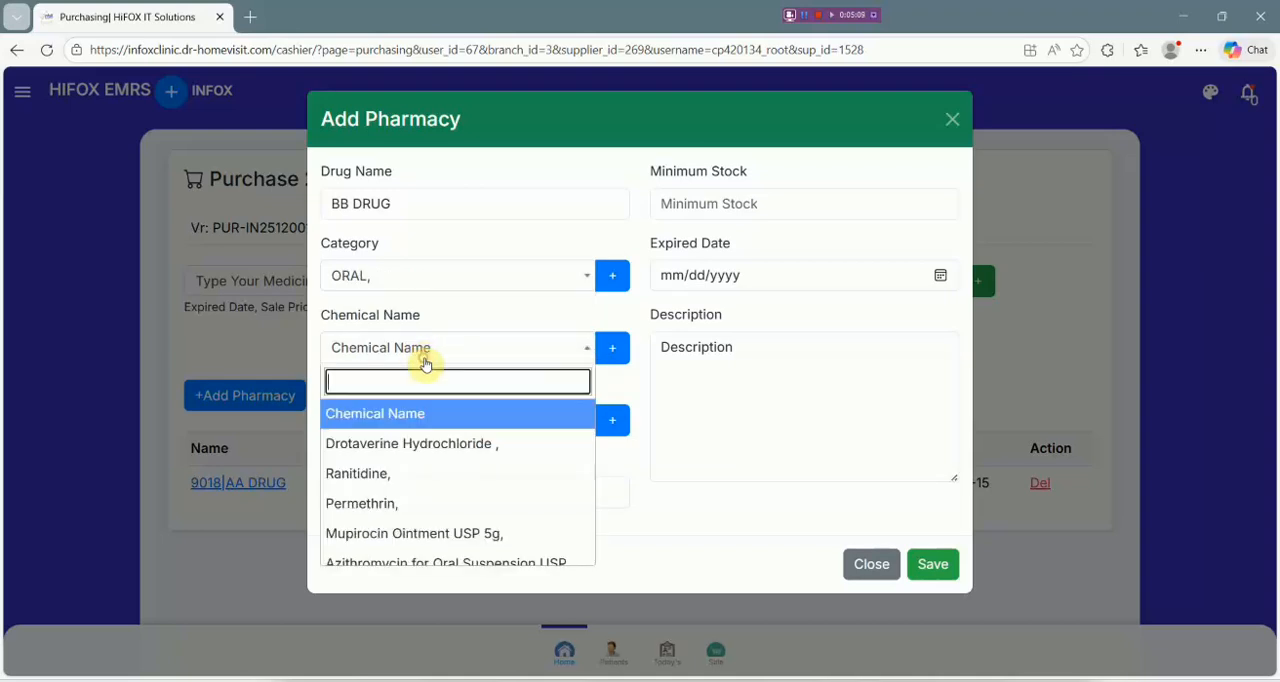
pyautogui.write('par')
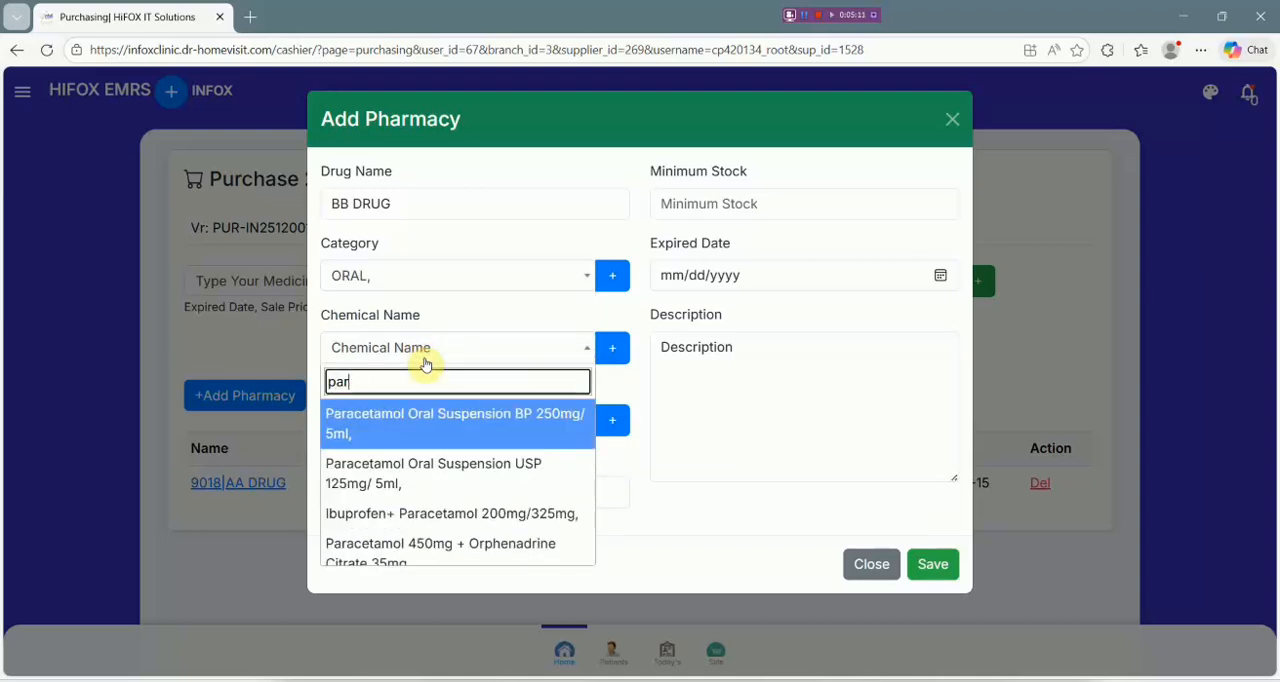
pyautogui.write('cy')
pyautogui.press('BackSpace')
pyautogui.write('e')
pyautogui.write('ceta')
pyautogui.scroll(-4, 430, 485)
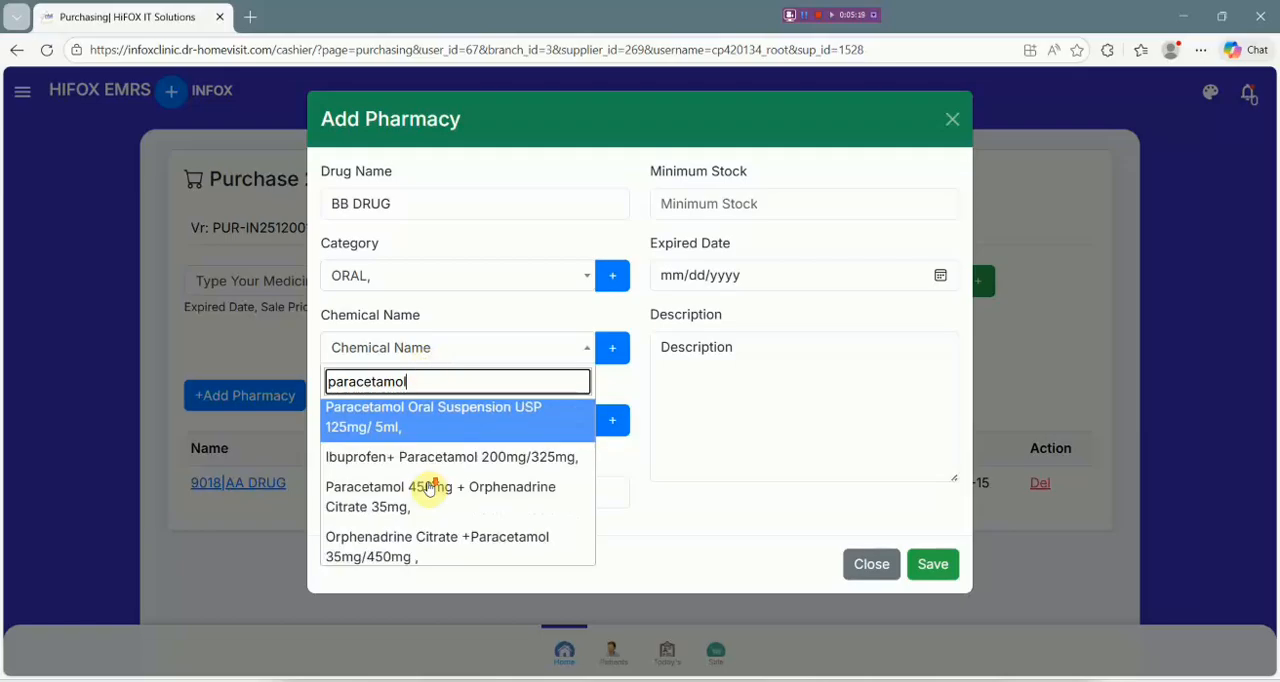
pyautogui.scroll(-5, 445, 482)
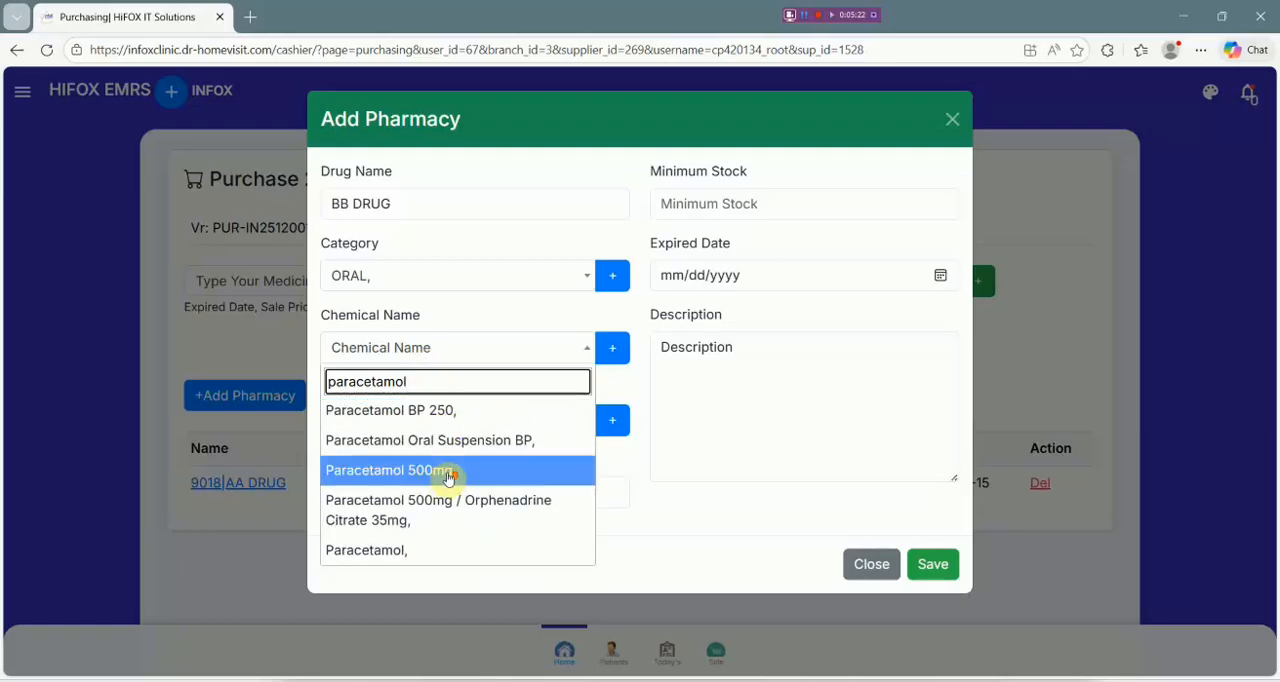
pyautogui.click(420, 551)
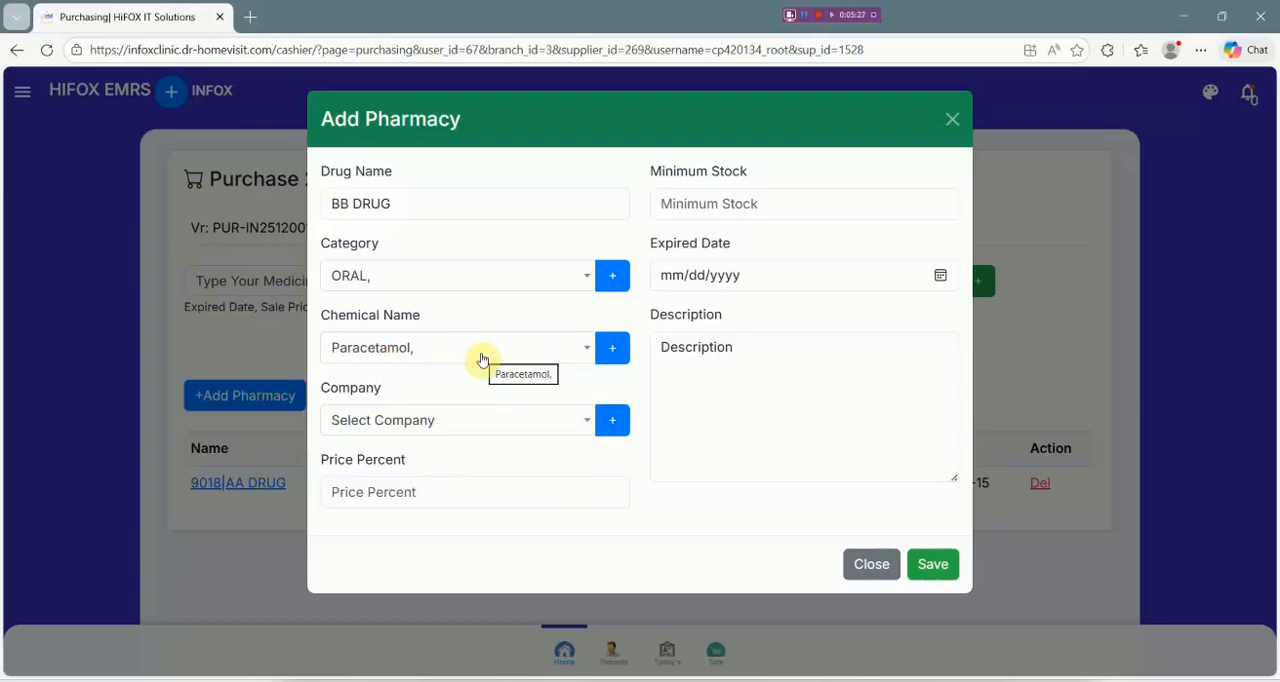
pyautogui.click(548, 357)
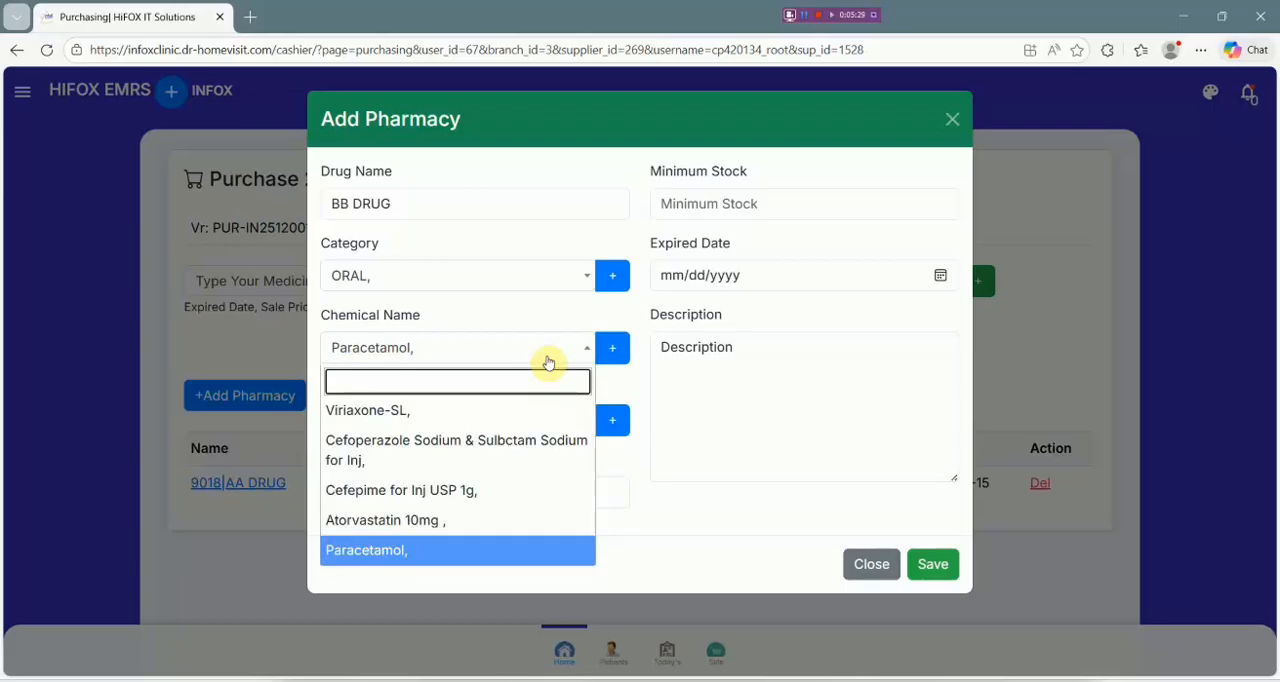
pyautogui.click(768, 438)
# Choose PACIFIC, PACIFIC as BB DRUG's company and set its price percent to 20.
pyautogui.click(482, 425)
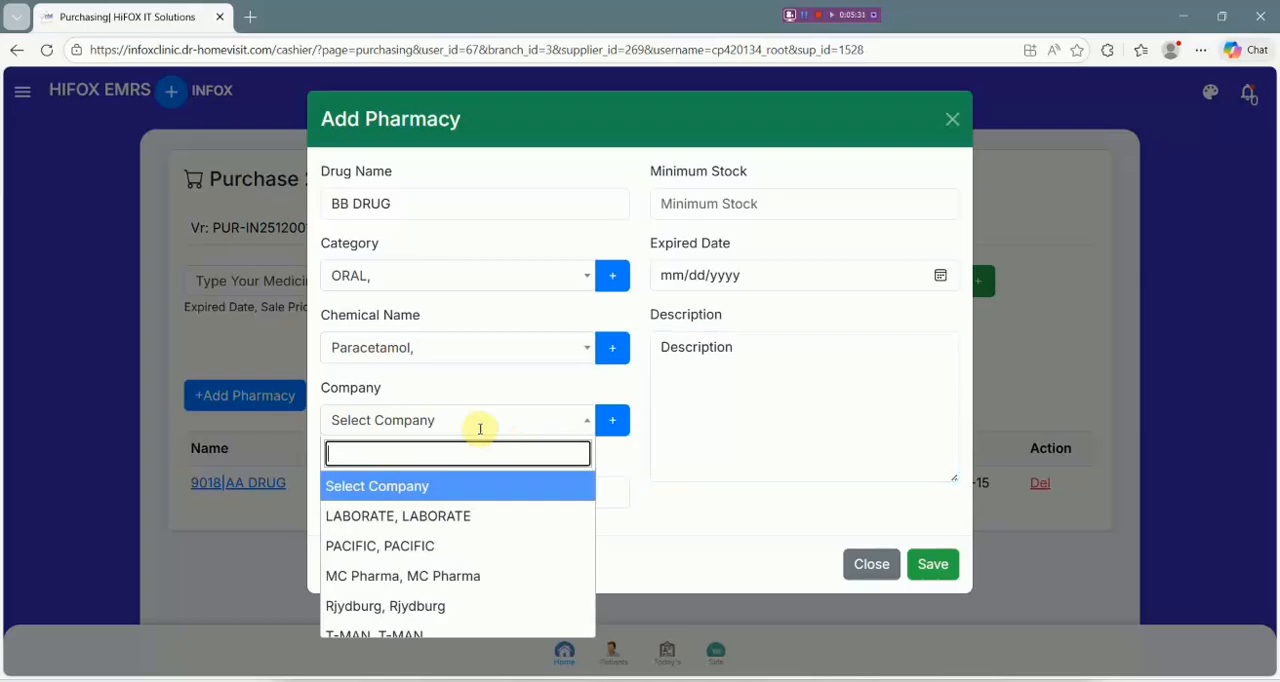
pyautogui.click(453, 548)
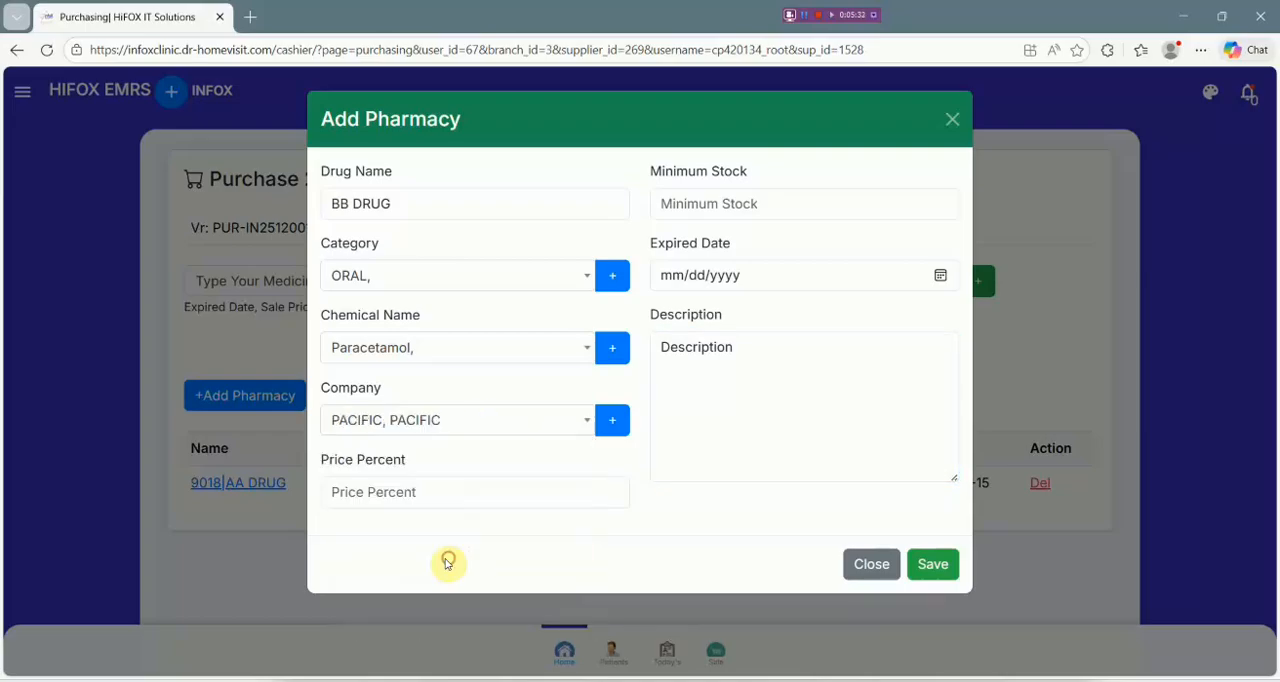
pyautogui.click(468, 500)
pyautogui.click(437, 352)
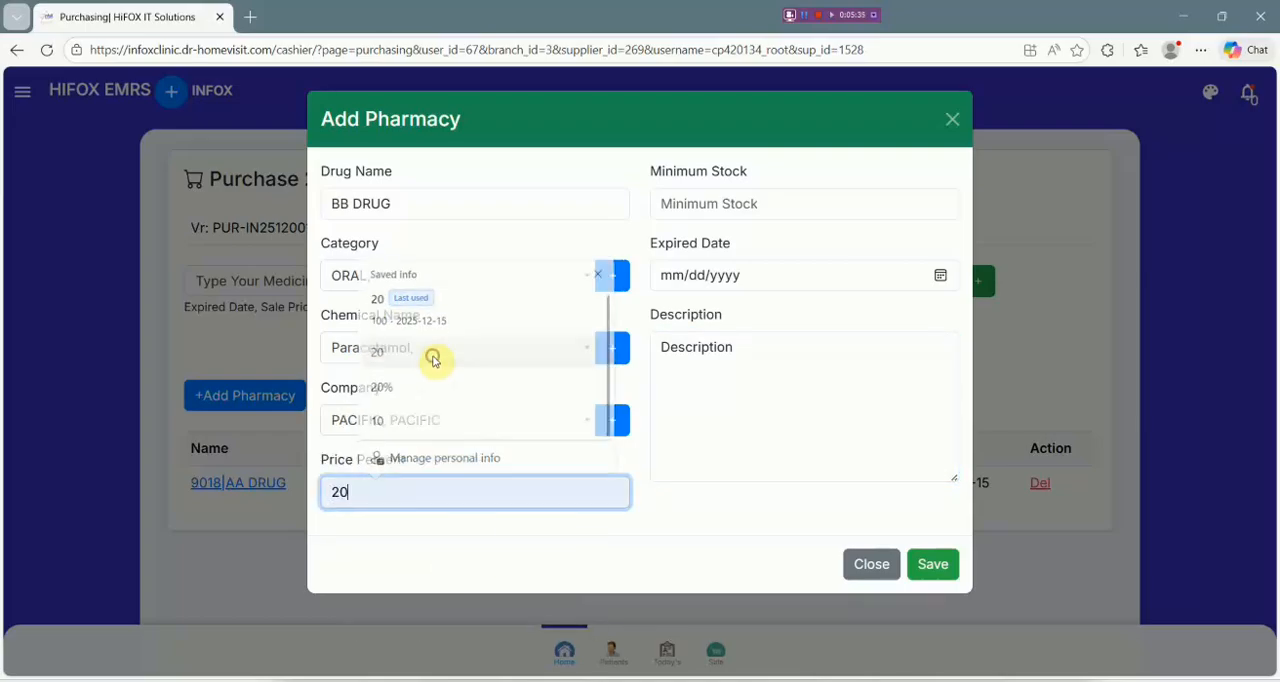
# Fill in a minimum stock of 100 and expired date 12/15/2025 for BB DRUG, and save the new item.
pyautogui.click(712, 203)
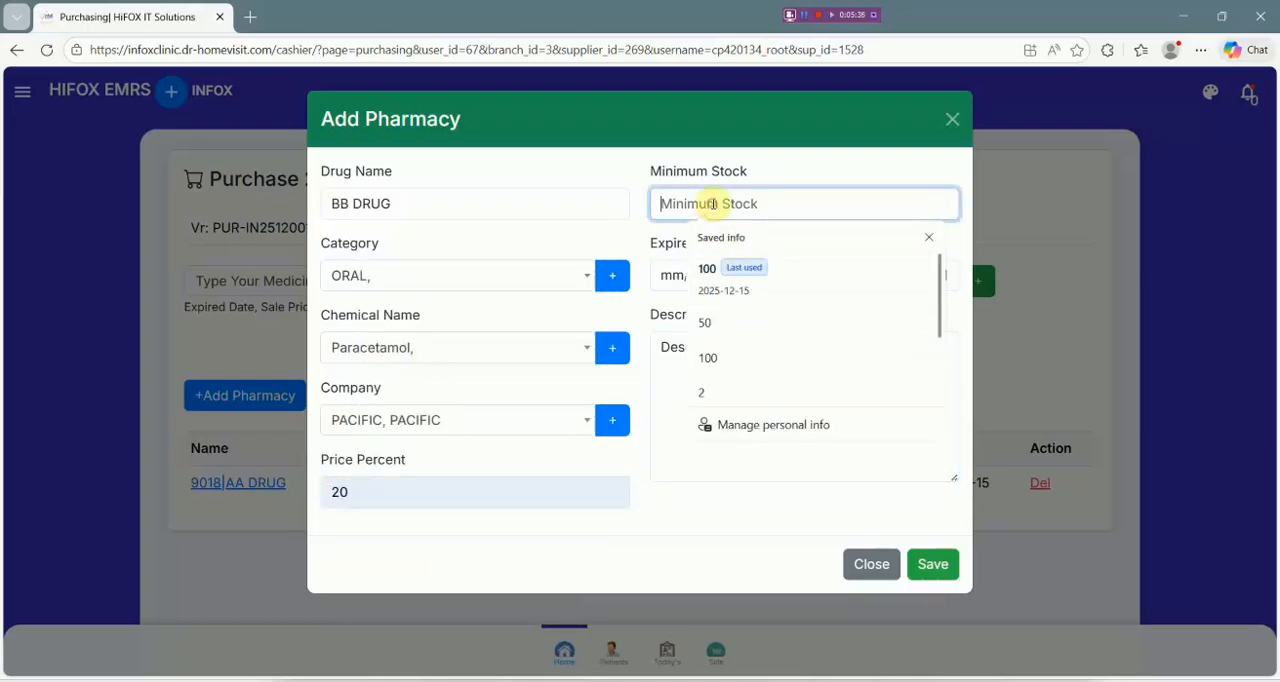
pyautogui.click(772, 280)
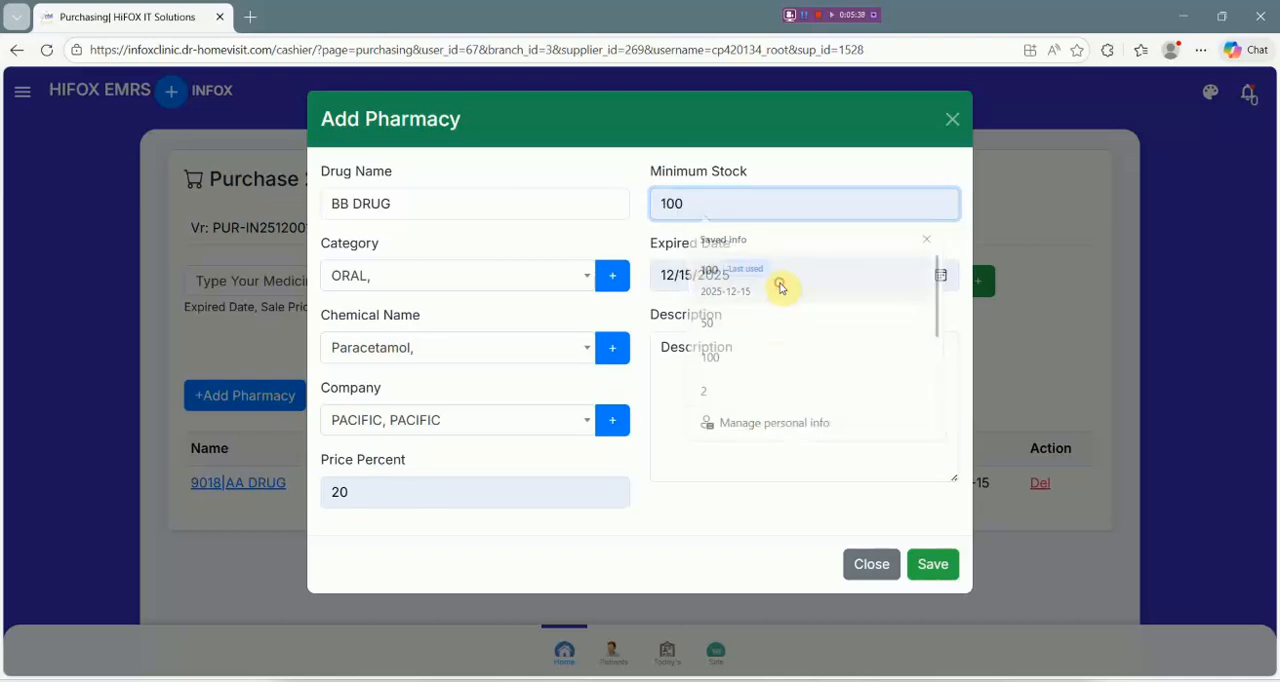
pyautogui.click(918, 576)
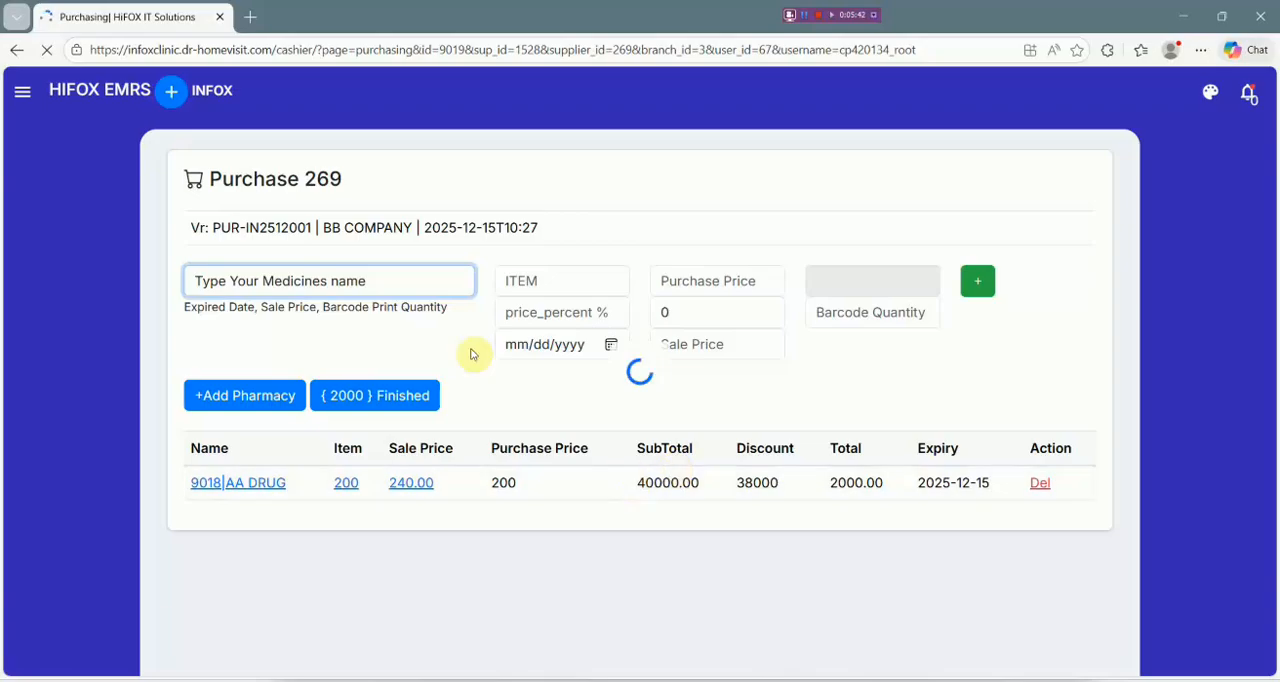
# Search the purchase's medicines for "BB" and select BB DRUG in the ORAL category.
pyautogui.click(423, 281)
pyautogui.write('BB')
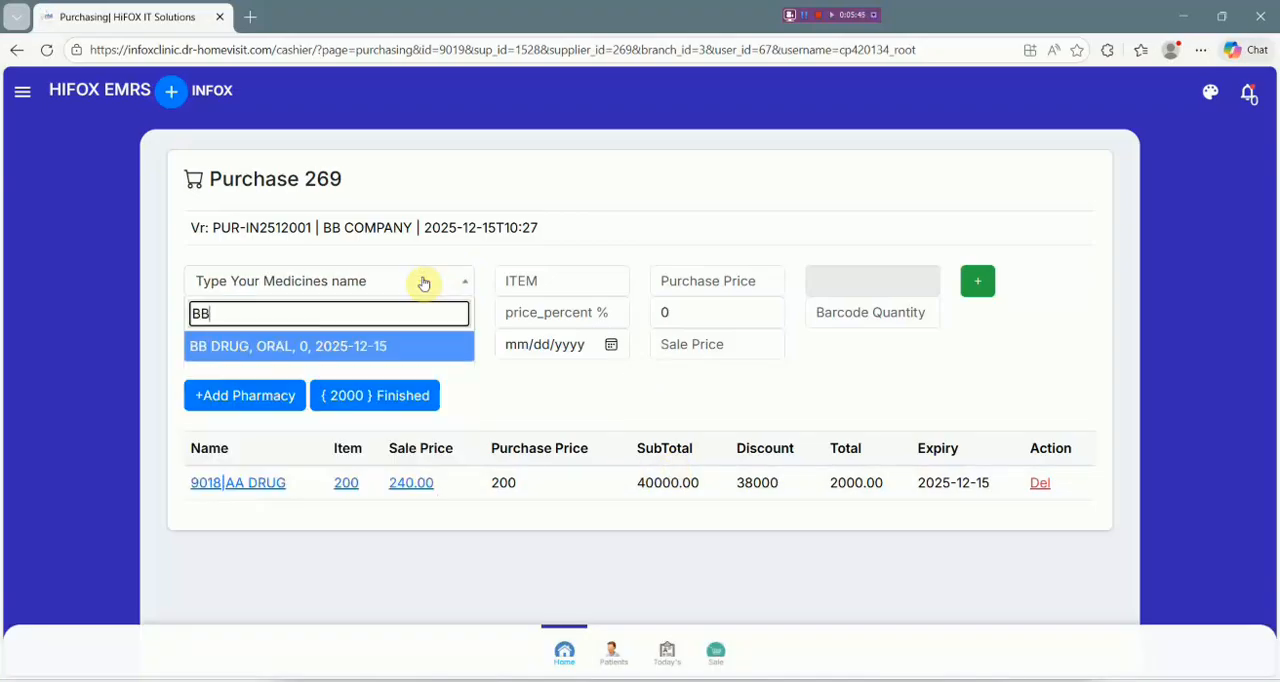
pyautogui.click(375, 346)
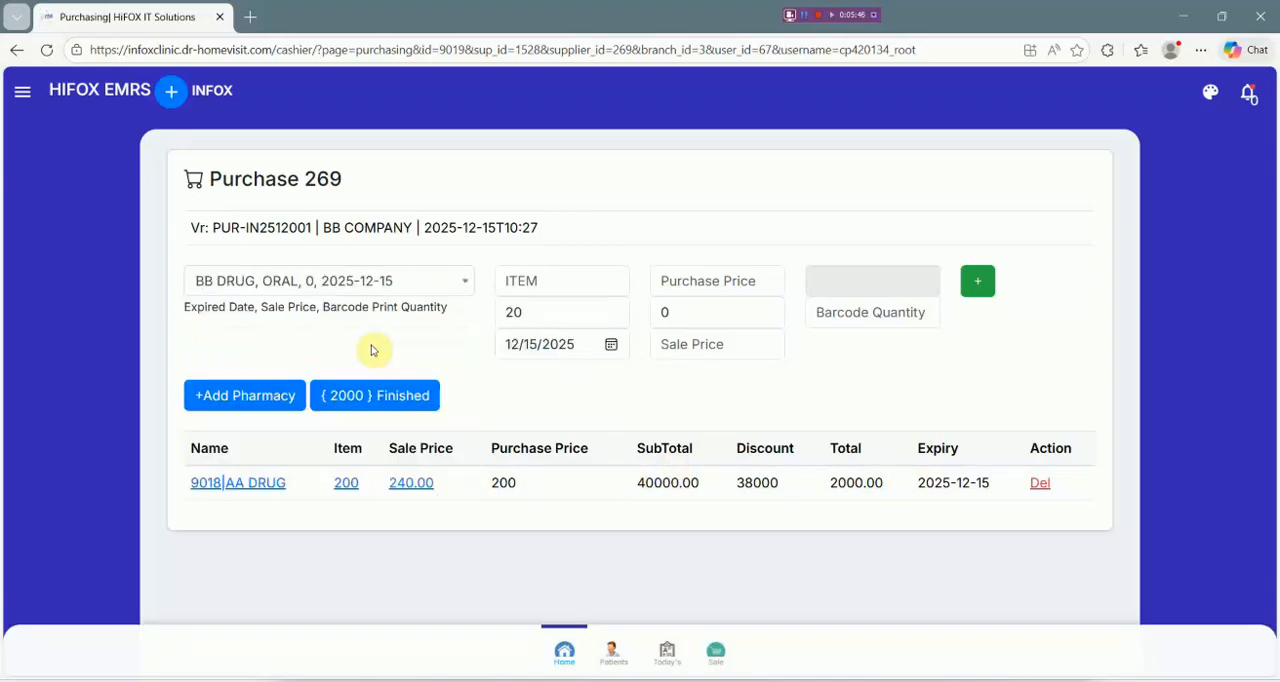
# Set BB DRUG's item quantity to 500 and its purchase price to 3000.
pyautogui.click(618, 276)
pyautogui.write('500')
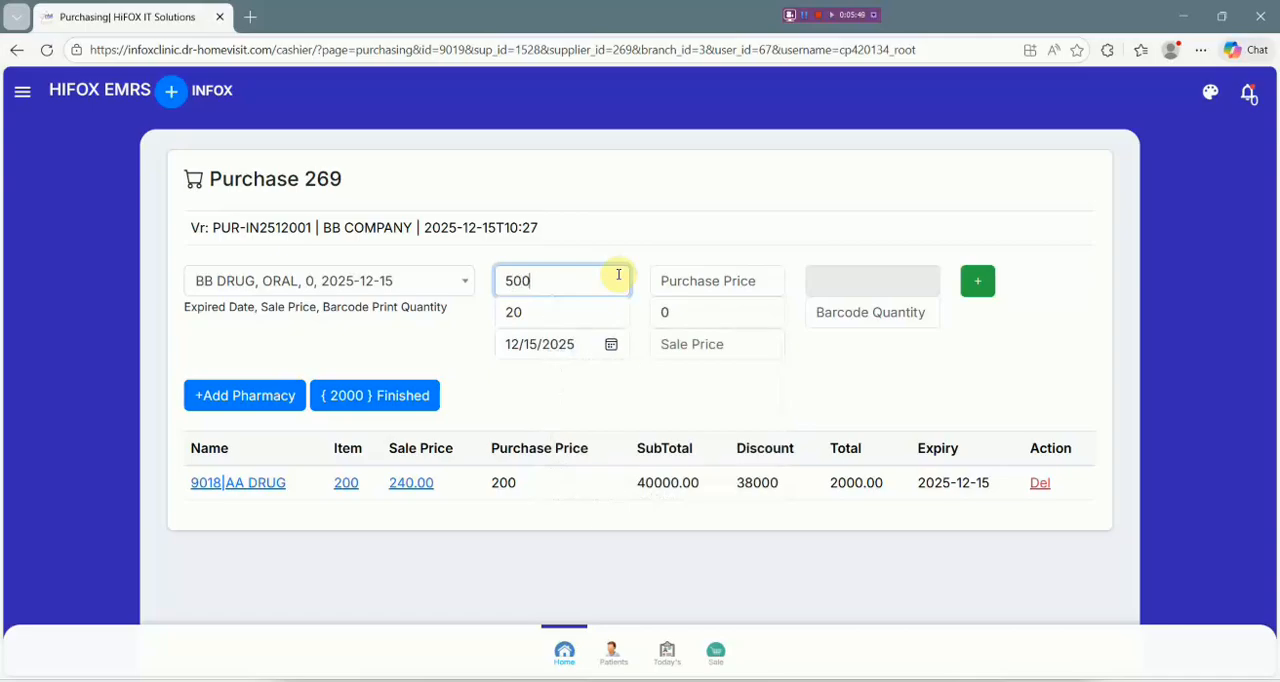
pyautogui.press('Tab')
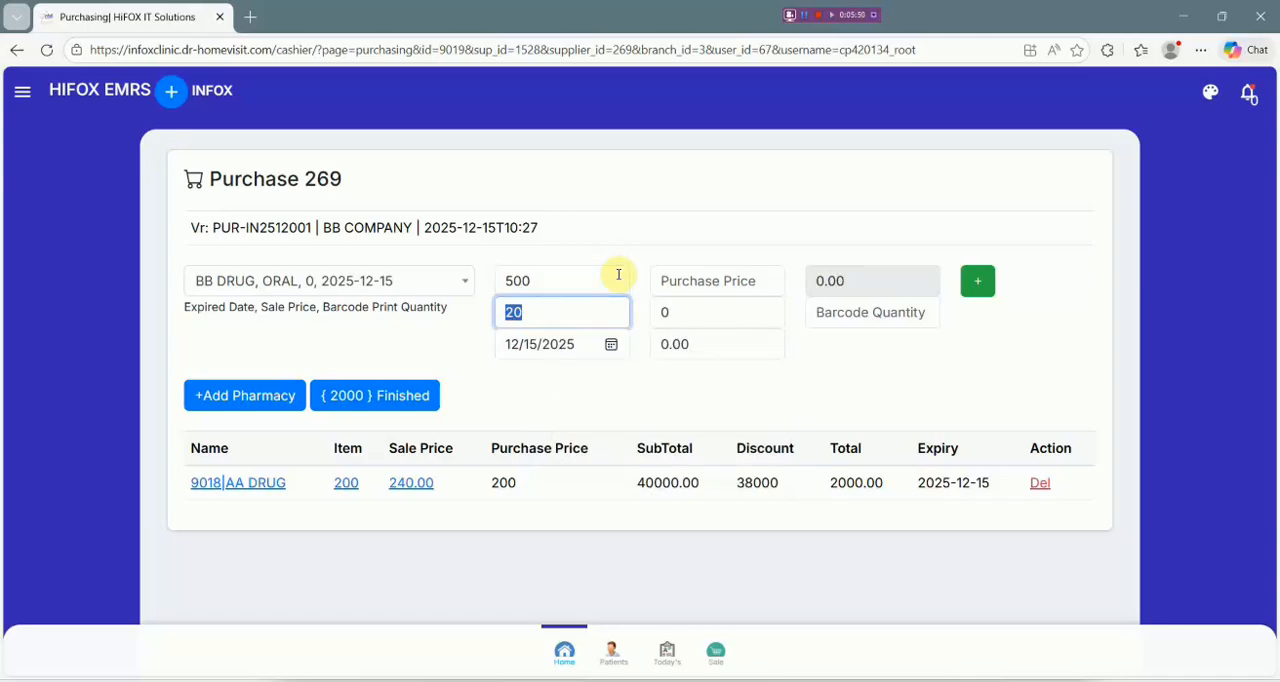
pyautogui.click(743, 281)
pyautogui.write('3000')
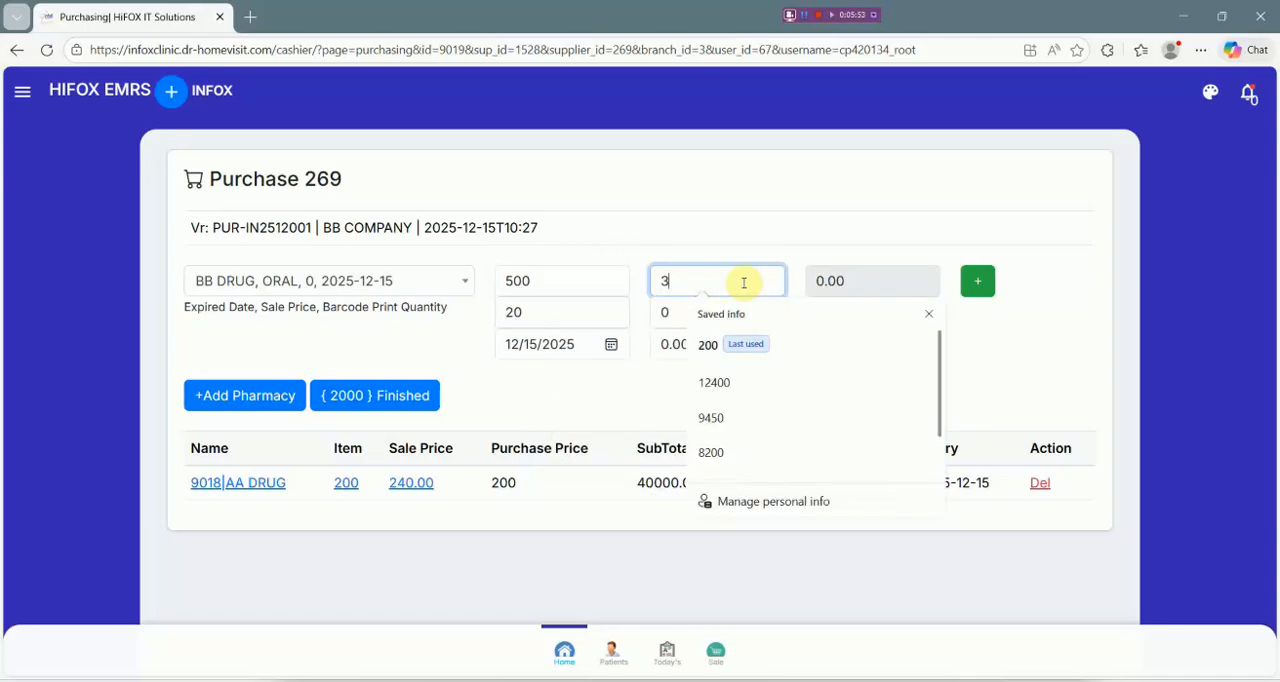
# Add BB DRUG to the purchase list with a purchase price of 300.
pyautogui.press('Tab')
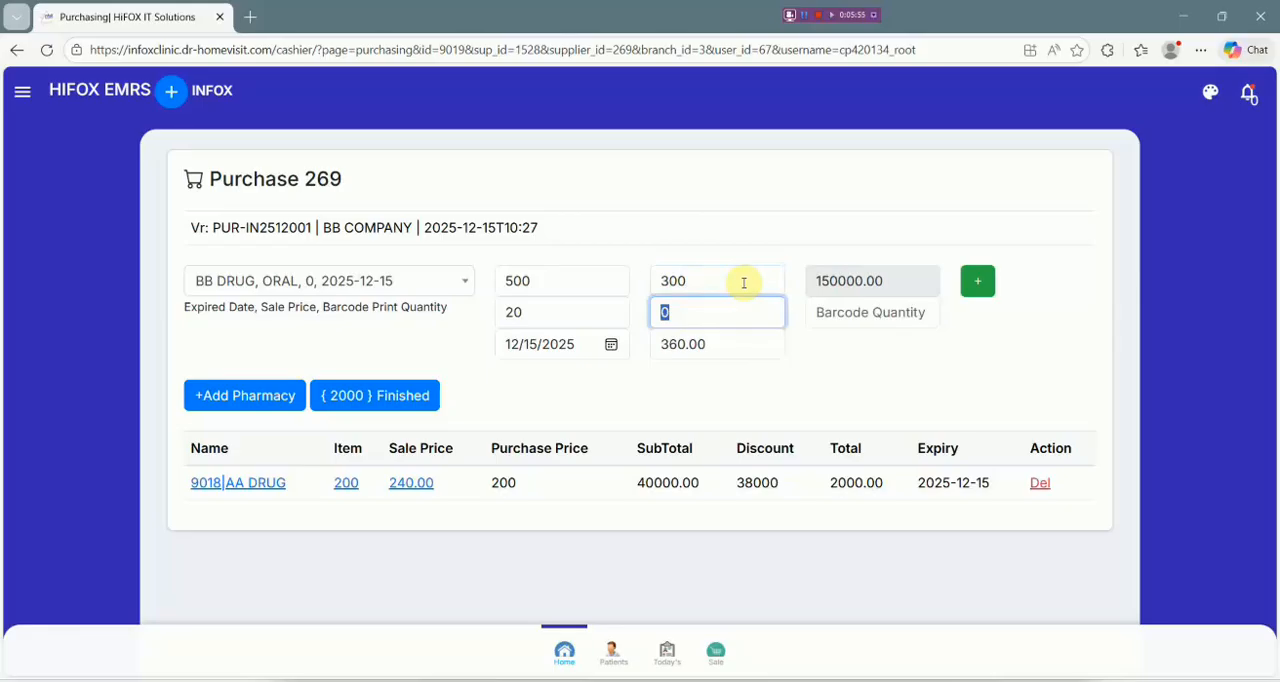
pyautogui.click(975, 280)
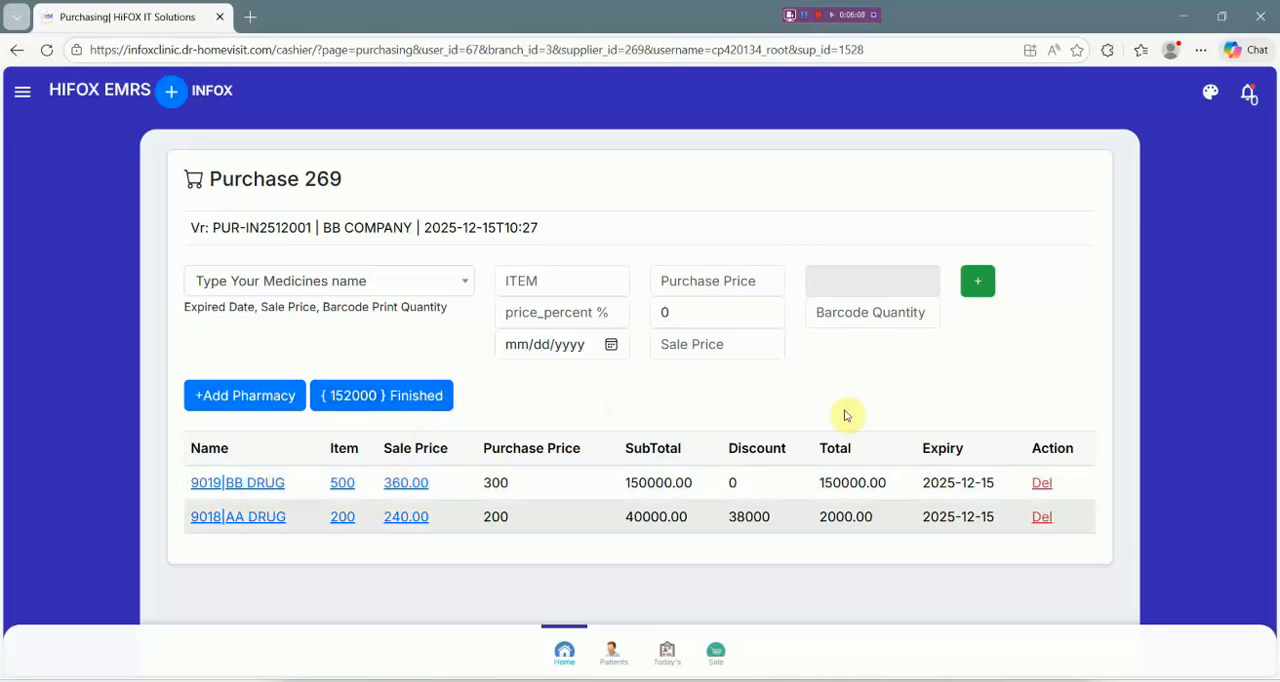
# Open BB DRUG's quantity details in the purchase list, review the purchase price, and close them.
pyautogui.click(342, 486)
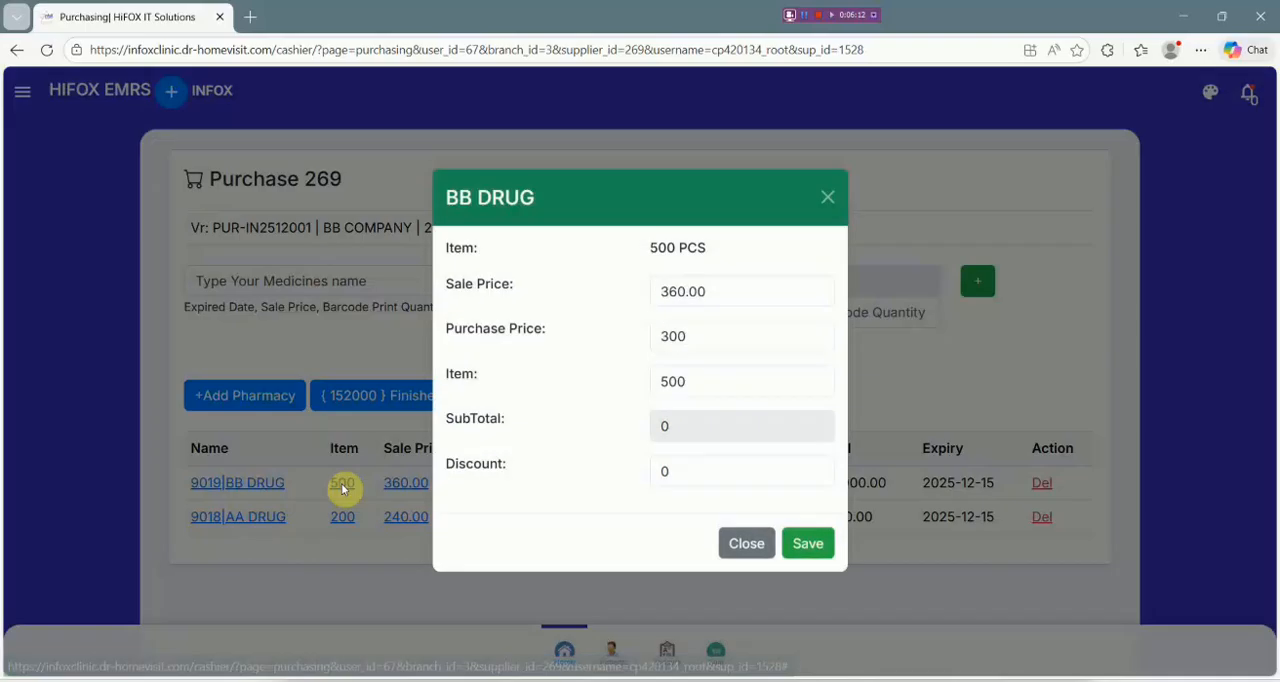
pyautogui.moveTo(700, 342); pyautogui.dragTo(637, 343)
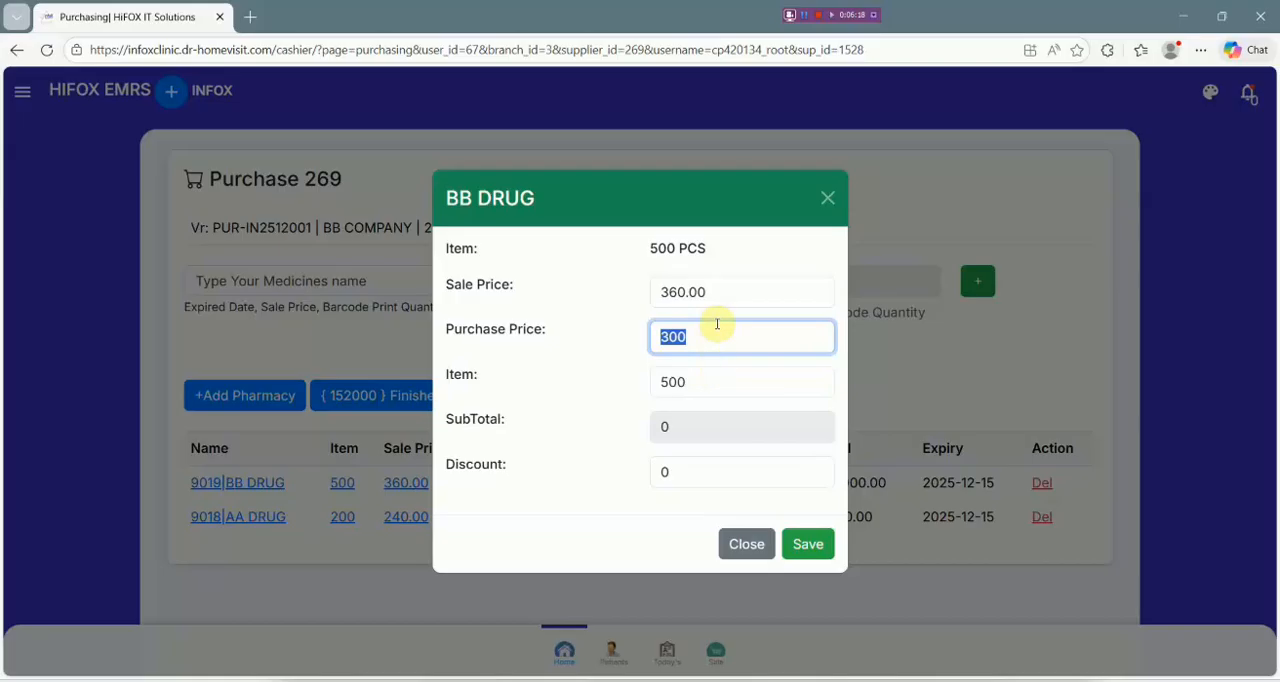
pyautogui.click(826, 199)
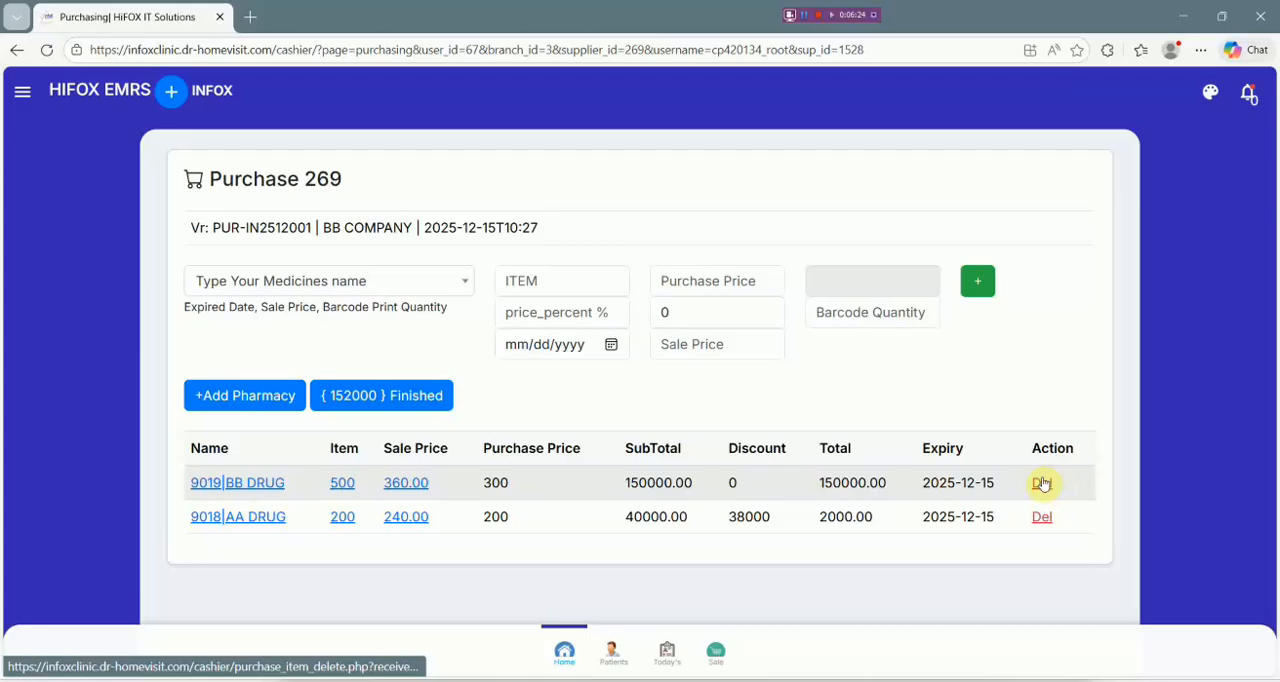
# Finish the purchase with a pay amount of 152000 and payment type Paid, and save the payment.
pyautogui.click(401, 400)
pyautogui.click(563, 486)
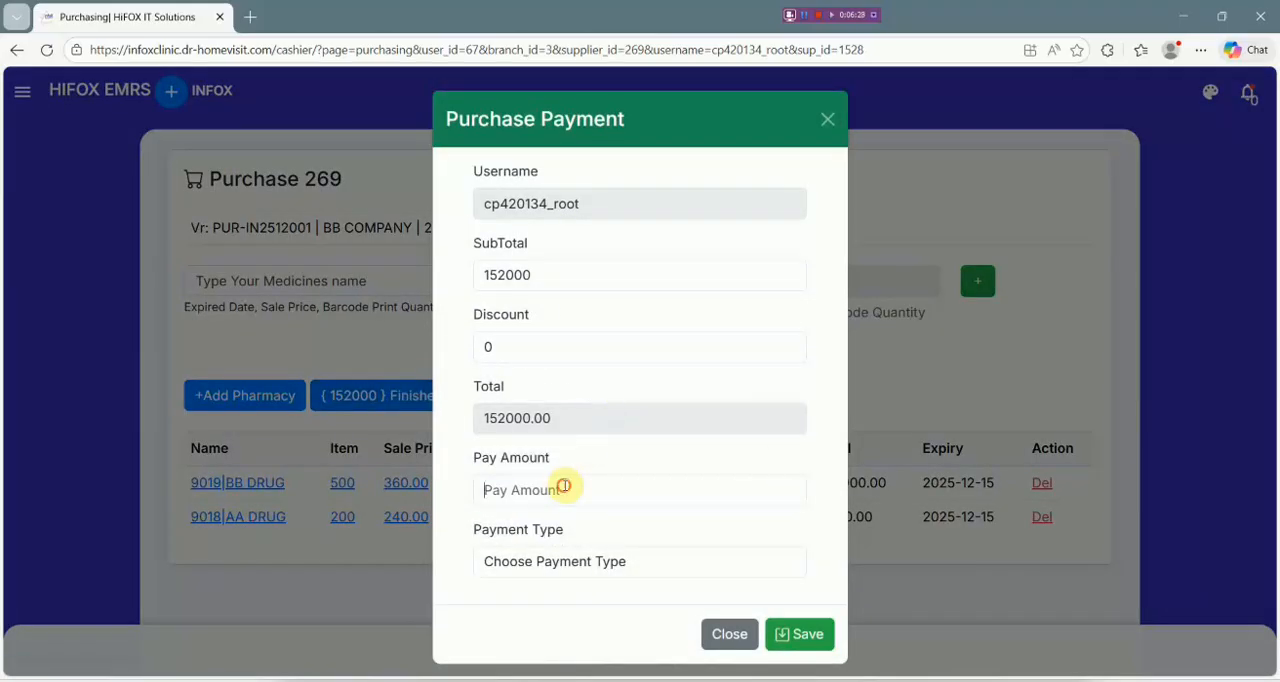
pyautogui.write('15')
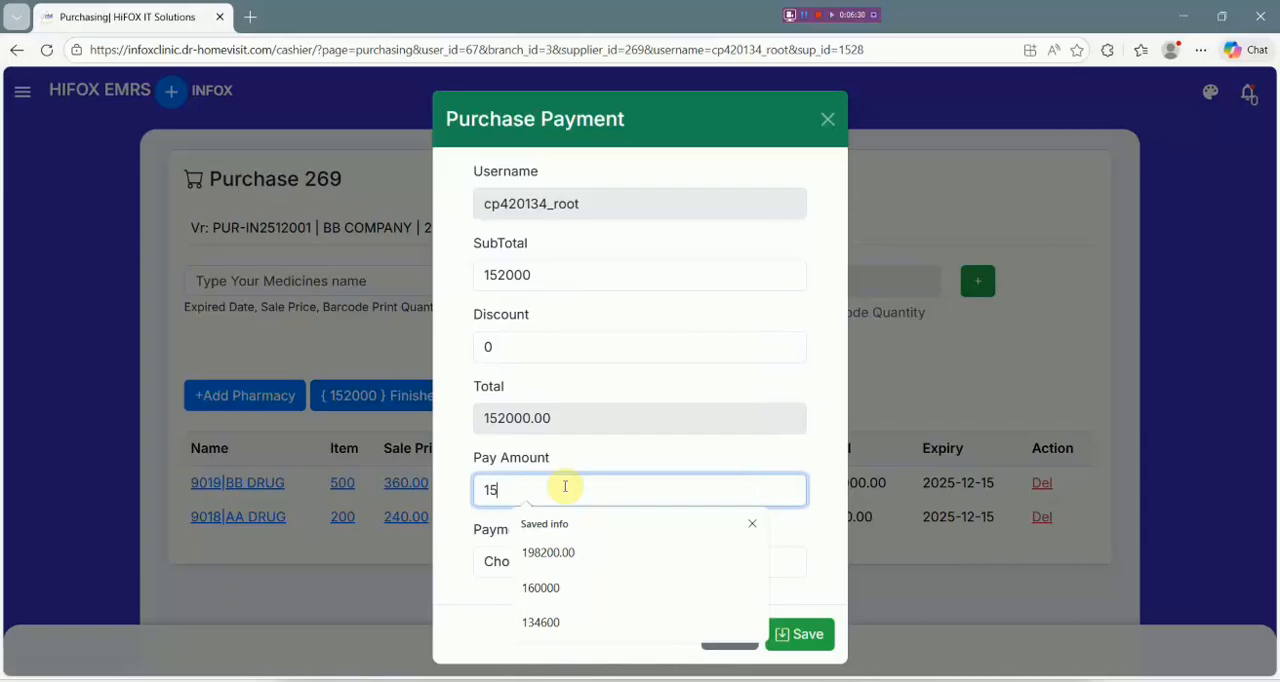
pyautogui.write('2000')
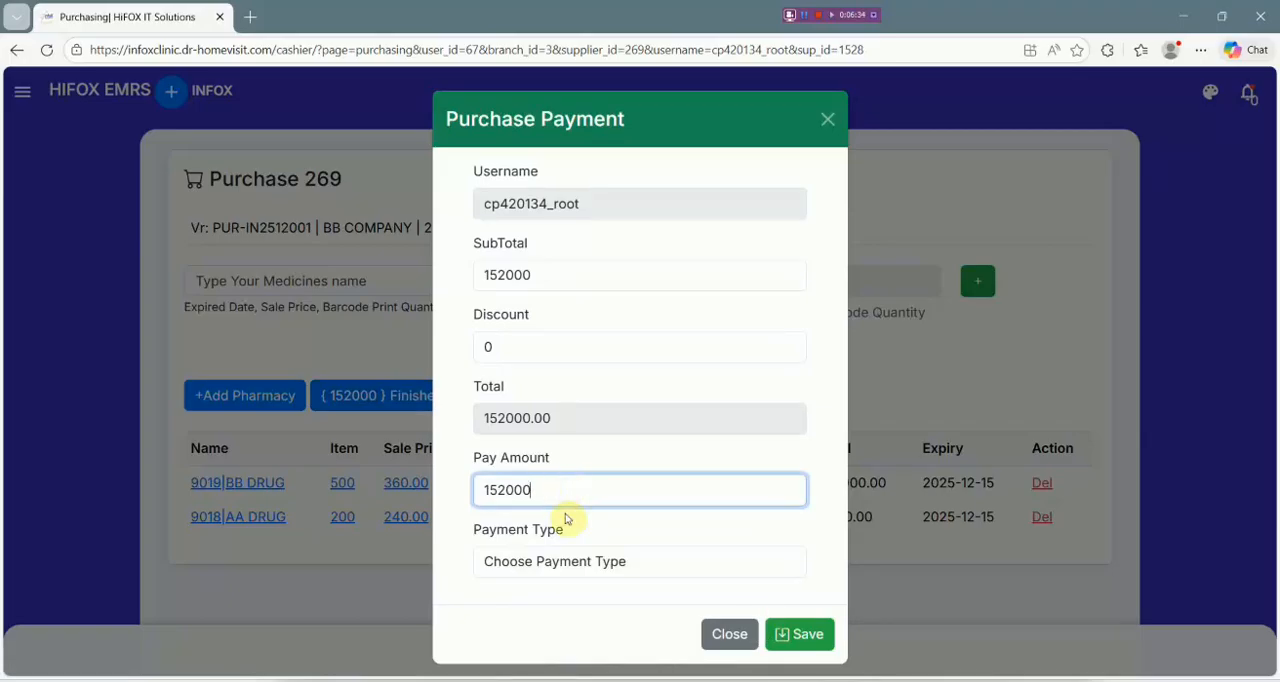
pyautogui.click(572, 562)
pyautogui.click(571, 612)
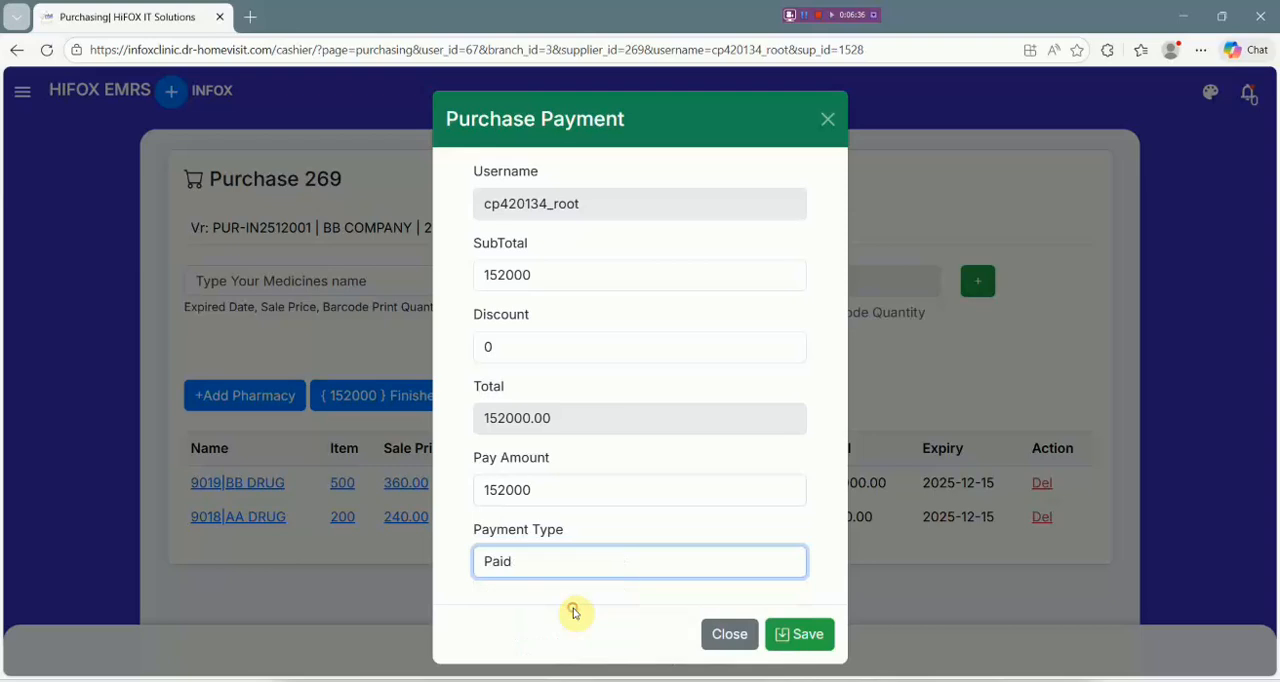
pyautogui.click(810, 632)
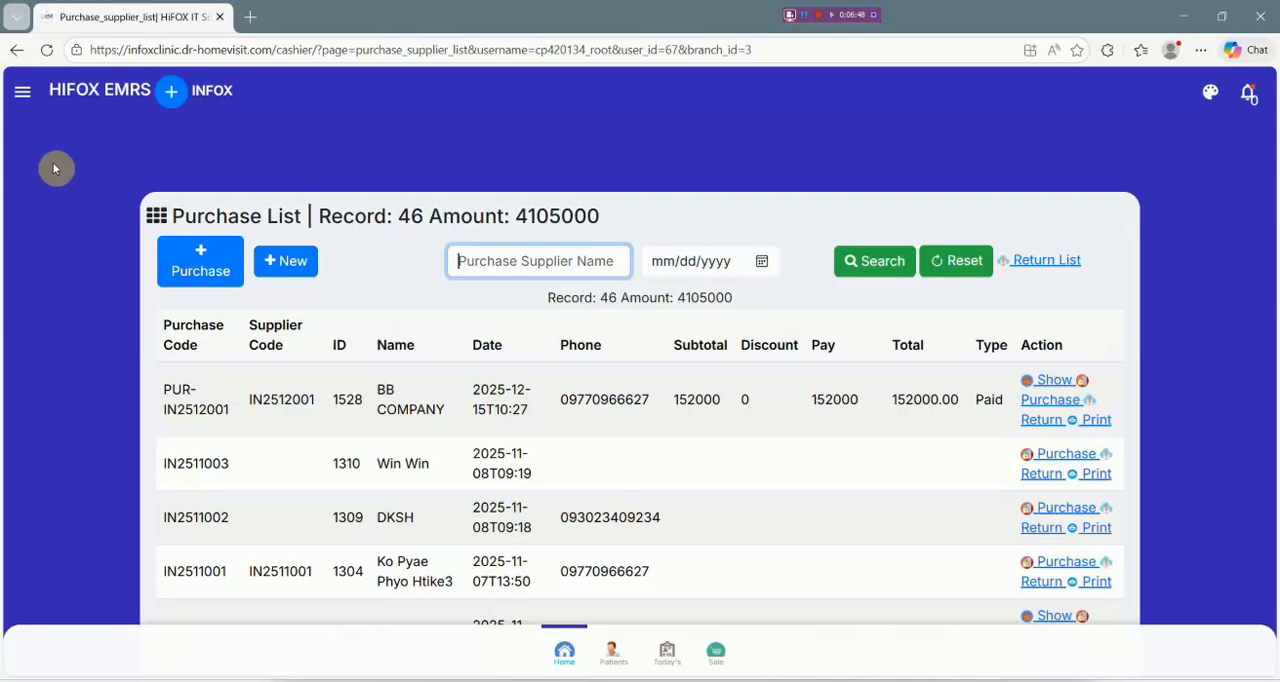
# Open the medicine stock list and check the in-hand quantities of AA DRUG and BB DRUG.
pyautogui.click(26, 102)
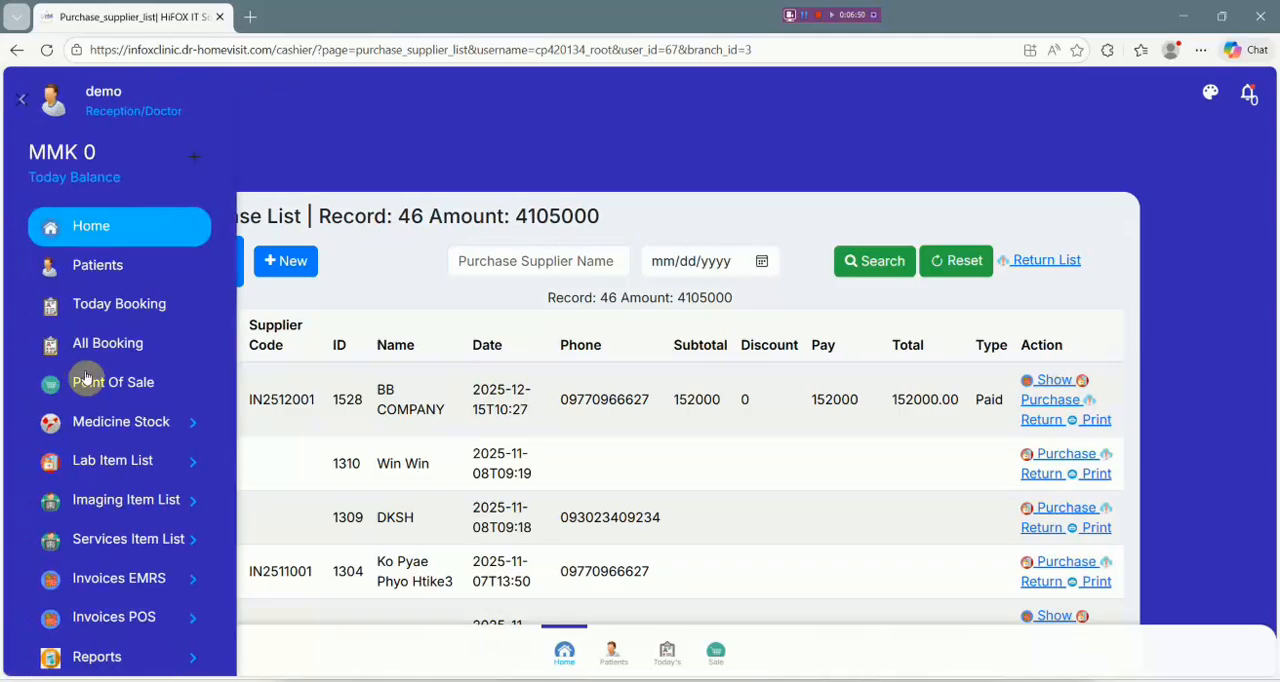
pyautogui.click(131, 432)
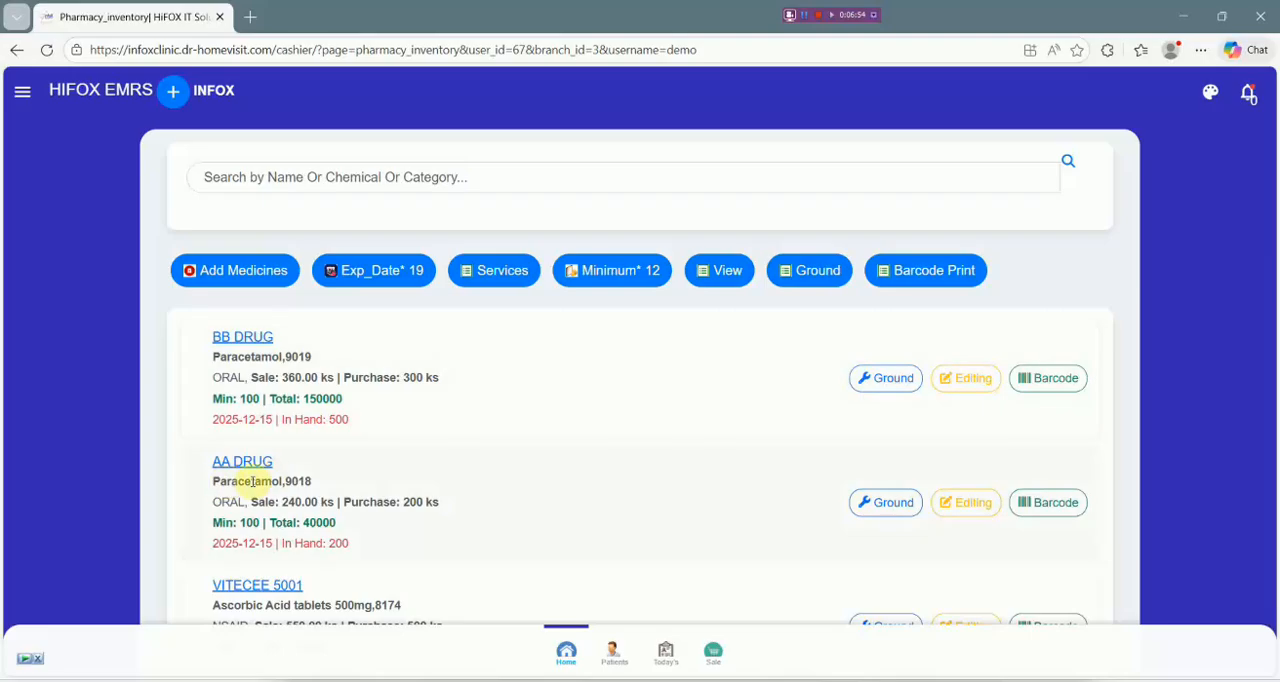
pyautogui.scroll(-1, 280, 486)
pyautogui.moveTo(358, 463); pyautogui.dragTo(333, 461)
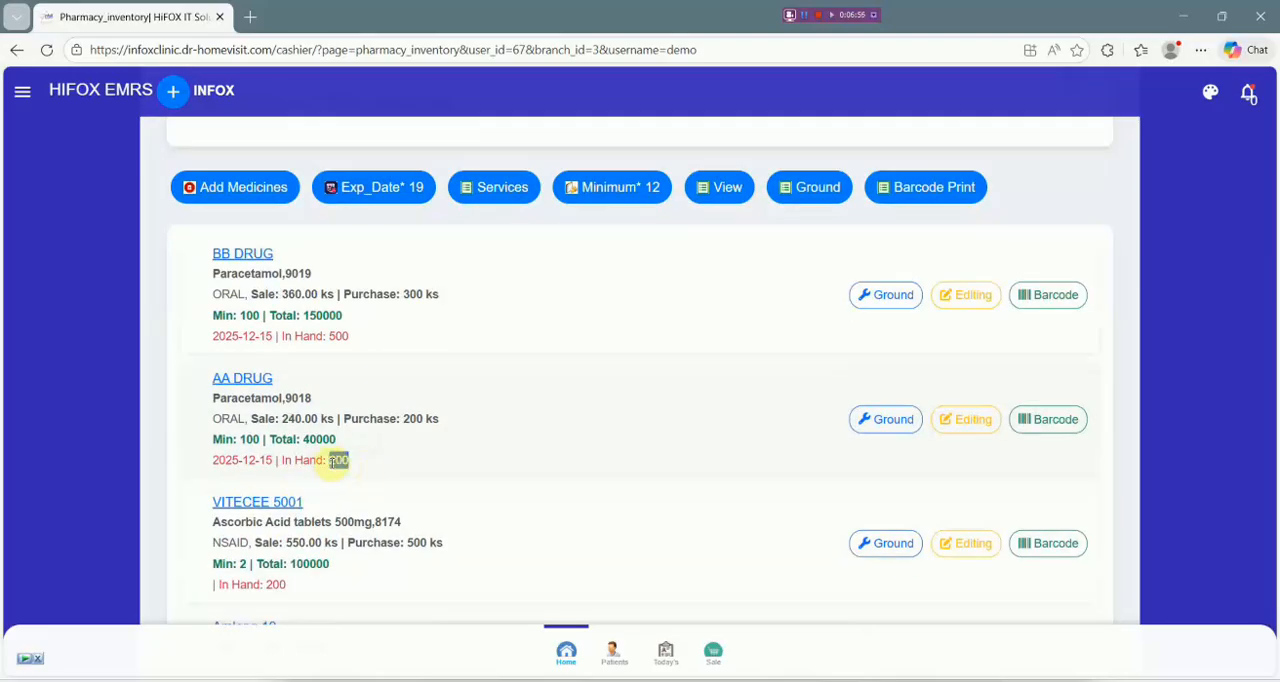
pyautogui.click(485, 335)
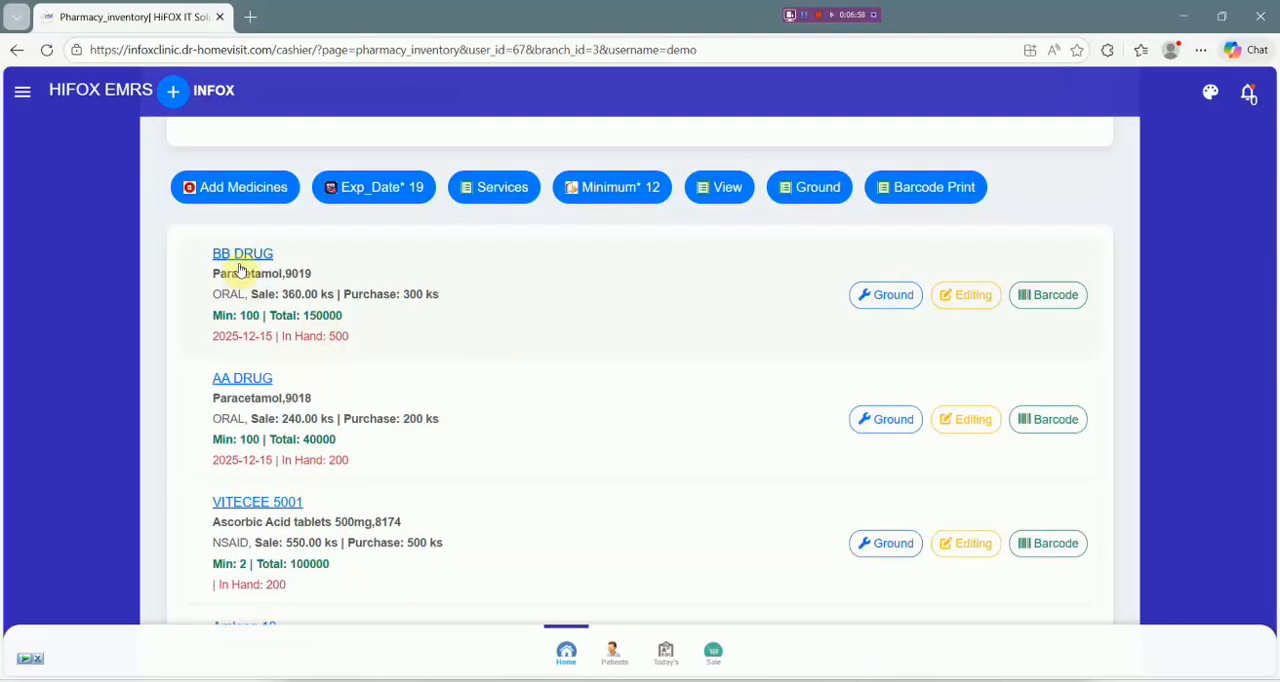
pyautogui.moveTo(331, 337); pyautogui.dragTo(332, 337)
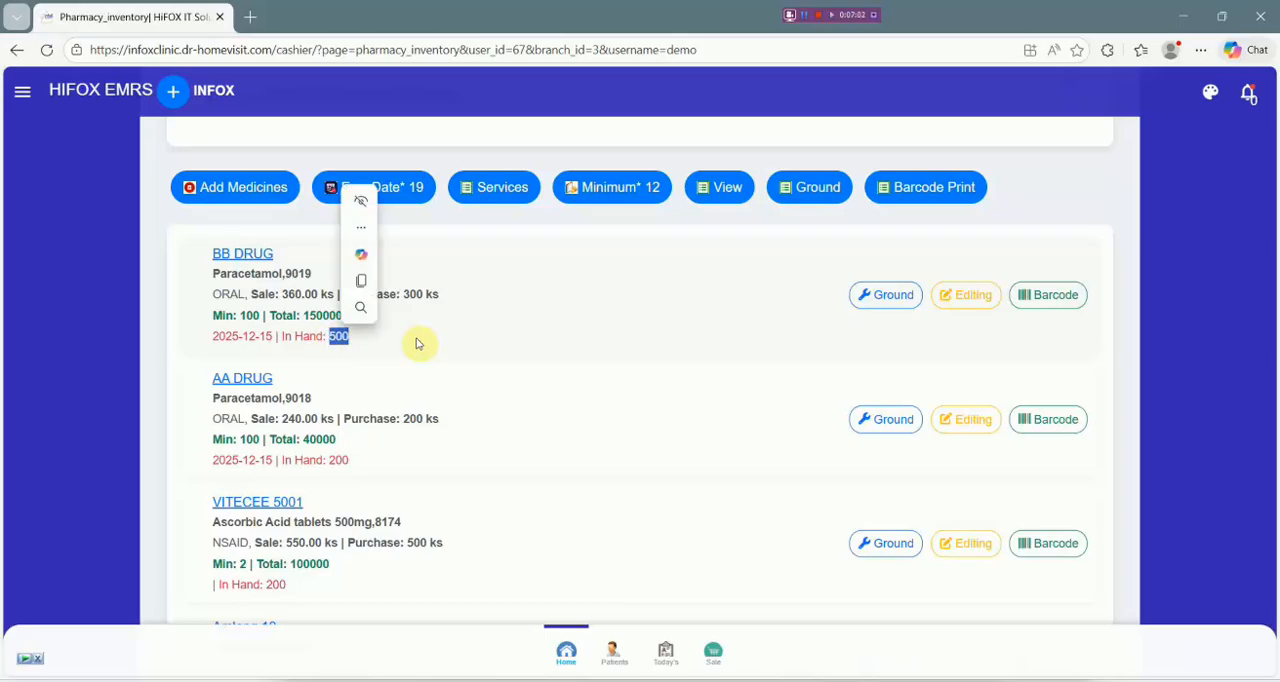
pyautogui.click(71, 231)
# Start a new drug from the saved BB DRUG entry, with 20 percent, minimum stock 100 and expiry 12/15/2025, and name it CC DRUG.
pyautogui.click(266, 191)
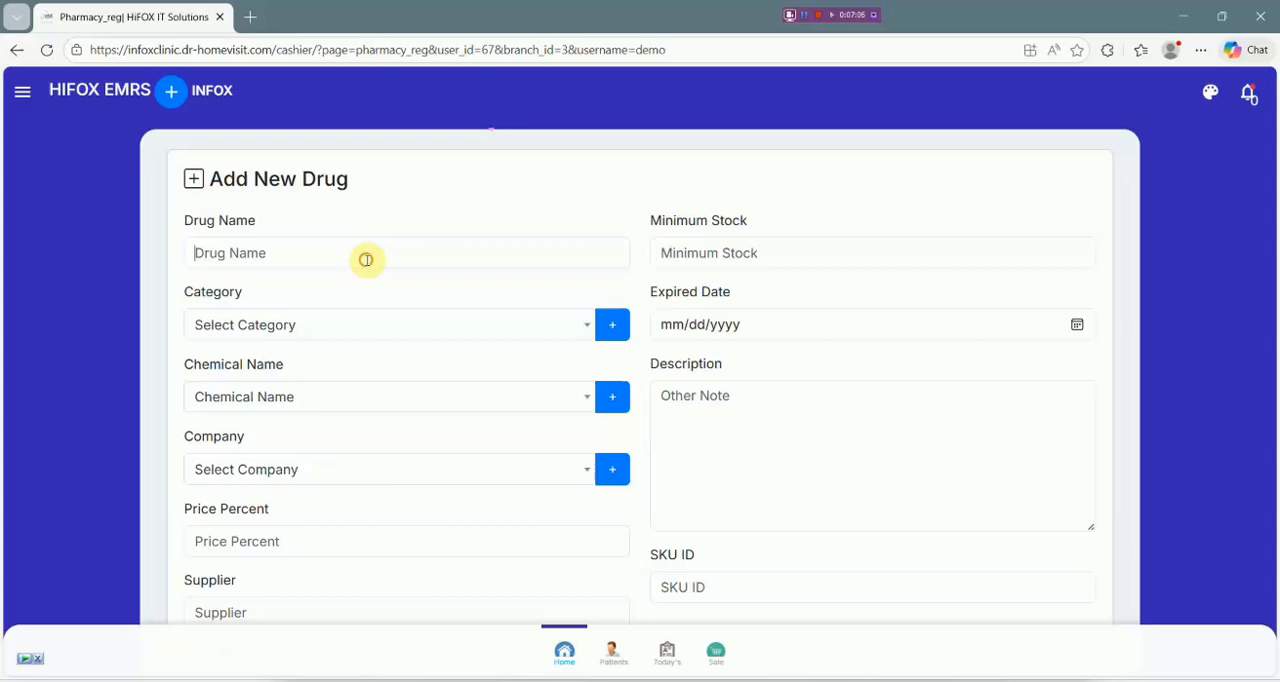
pyautogui.click(366, 258)
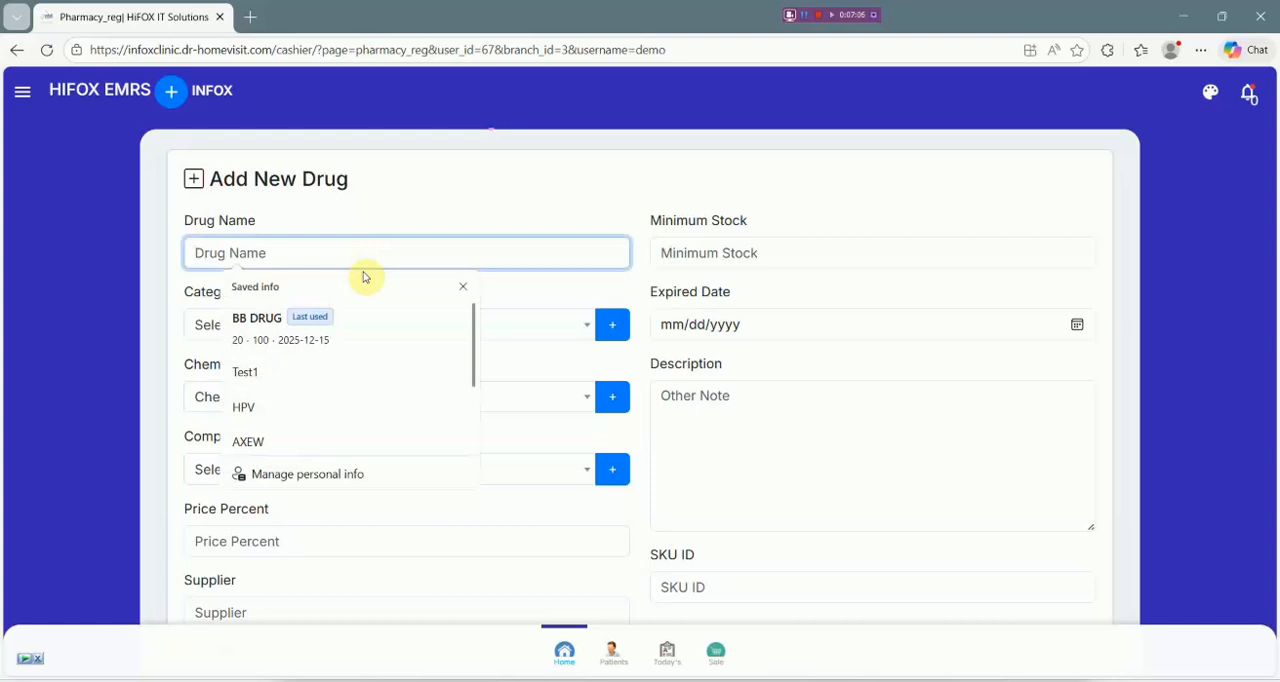
pyautogui.click(361, 330)
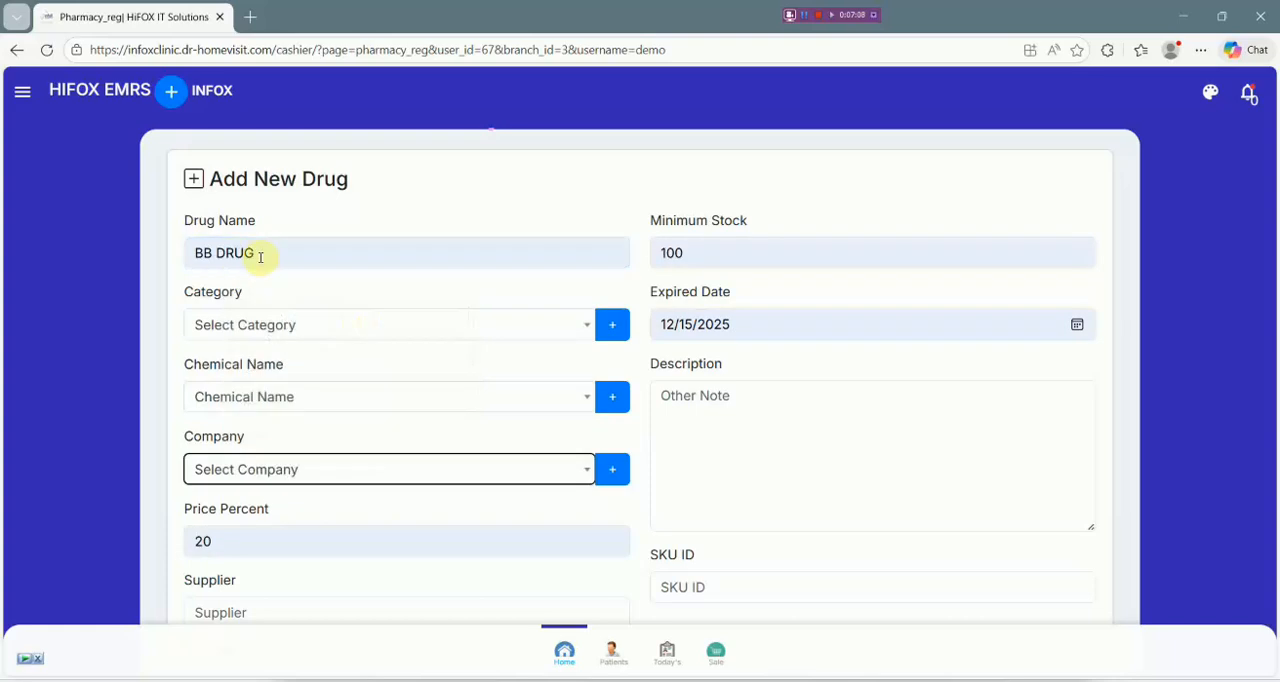
pyautogui.doubleClick(204, 253)
pyautogui.write('B')
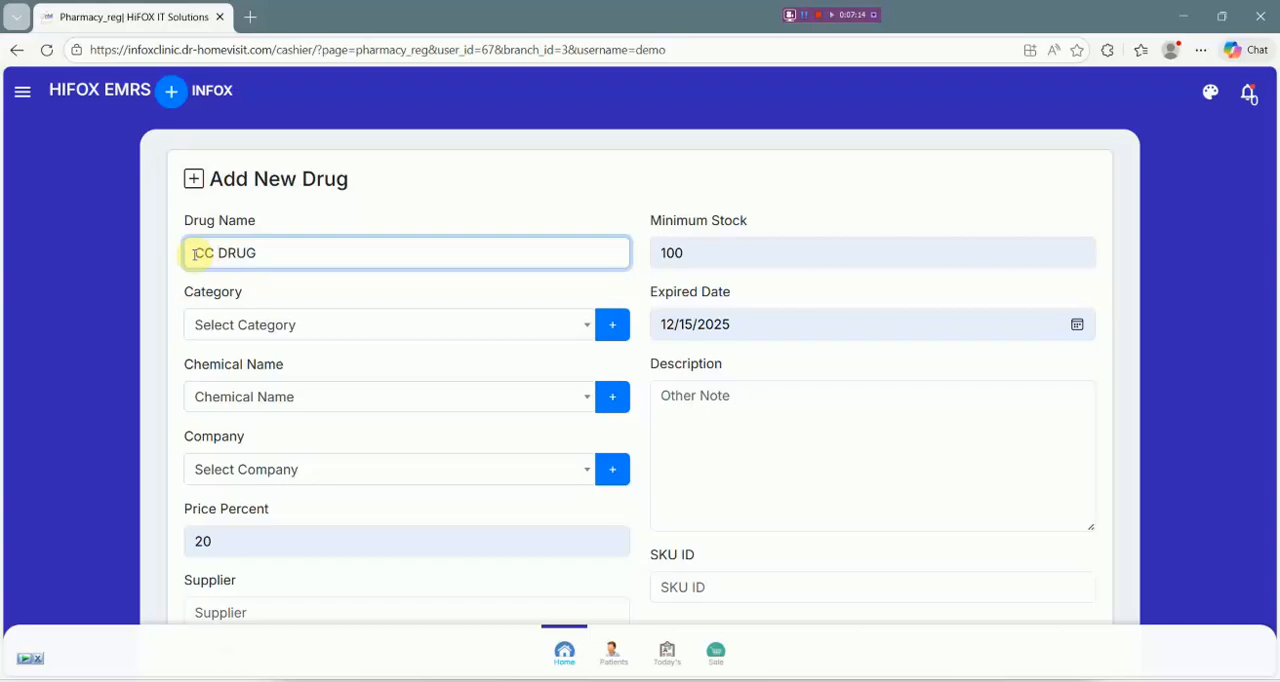
# Search the categories for "oral" and assign ORAL to CC DRUG.
pyautogui.click(289, 325)
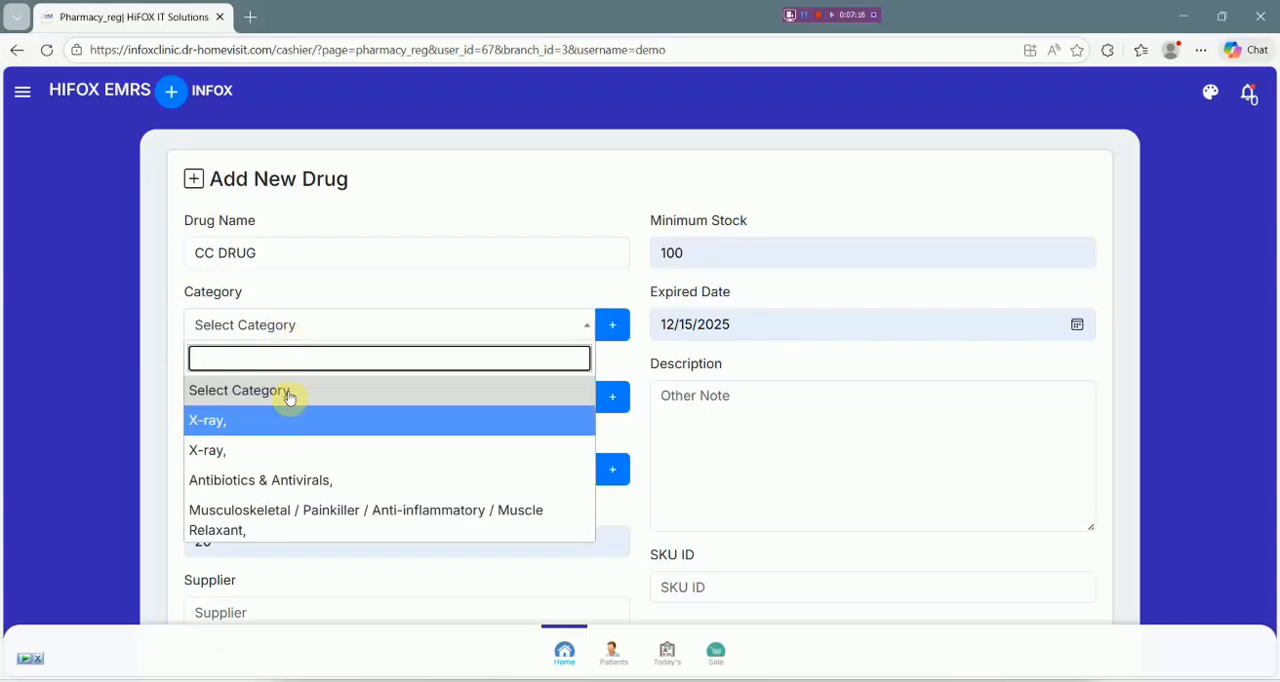
pyautogui.scroll(-1, 286, 470)
pyautogui.write('or')
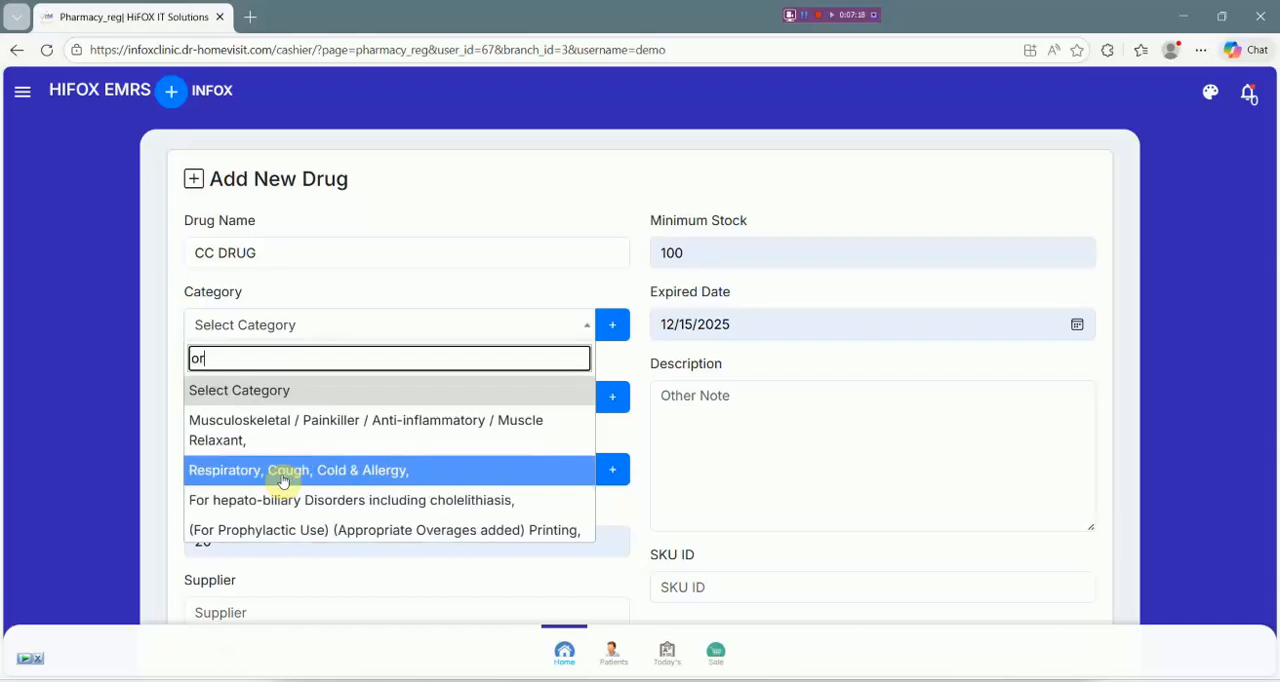
pyautogui.write('al')
pyautogui.click(326, 393)
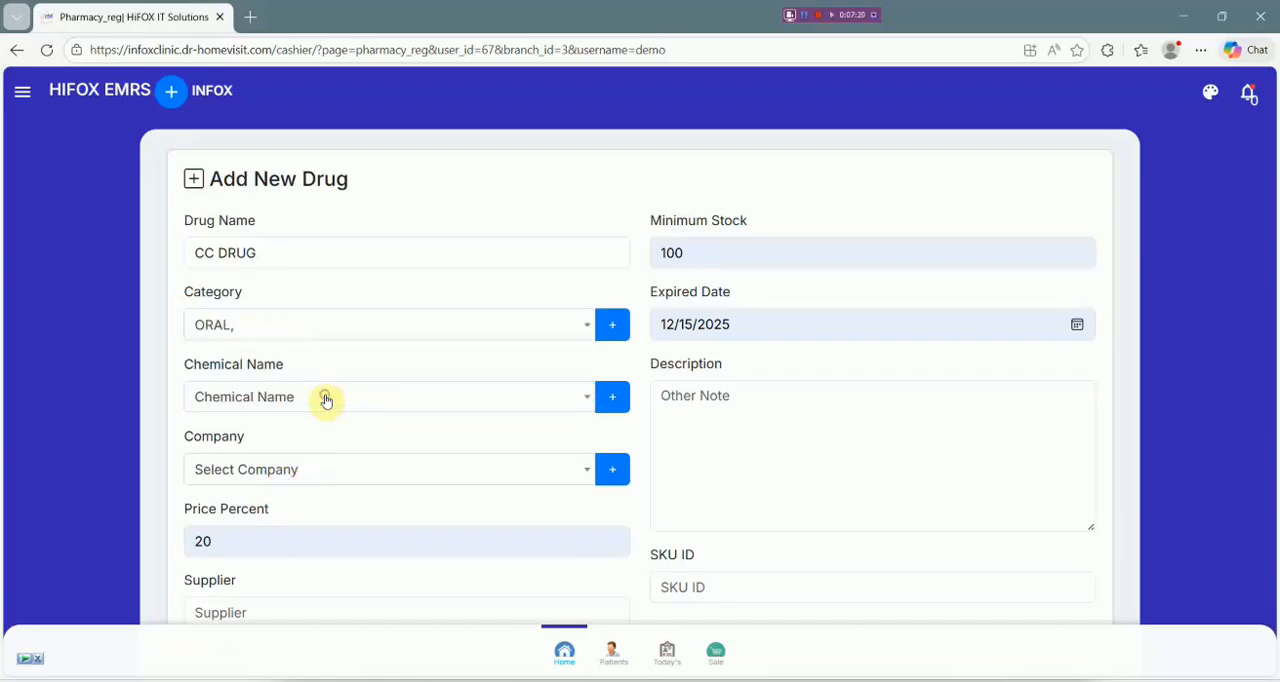
# Choose Ranitidine as CC DRUG's chemical name and MC Pharma, MC Pharma as its company.
pyautogui.click(376, 399)
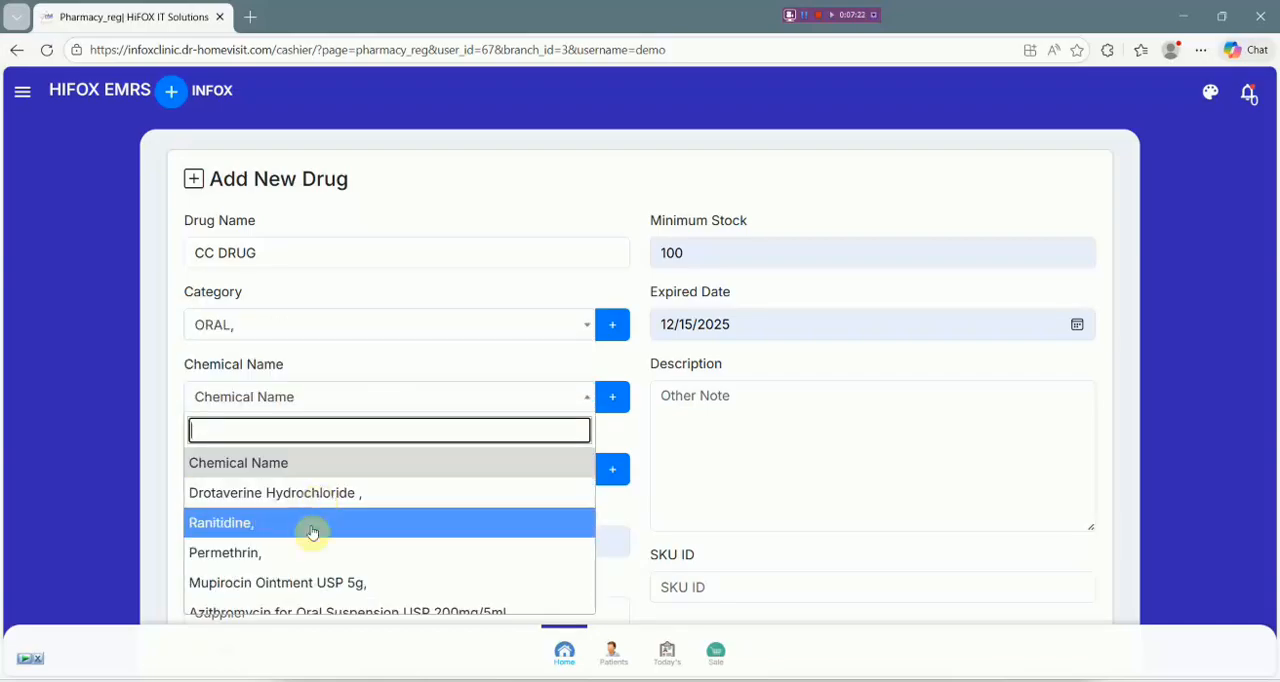
pyautogui.click(312, 532)
pyautogui.click(323, 475)
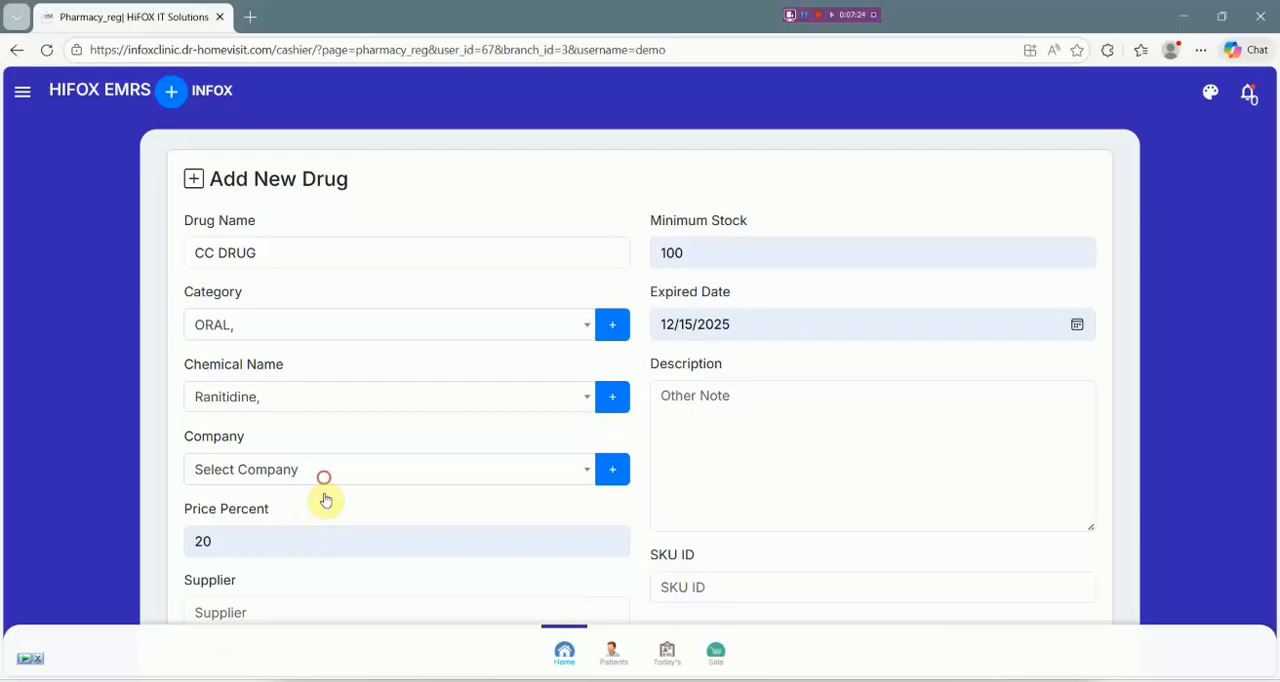
pyautogui.click(329, 393)
# Set CC DRUG's supplier to Denk and its purchase price to 100.
pyautogui.scroll(-2, 306, 560)
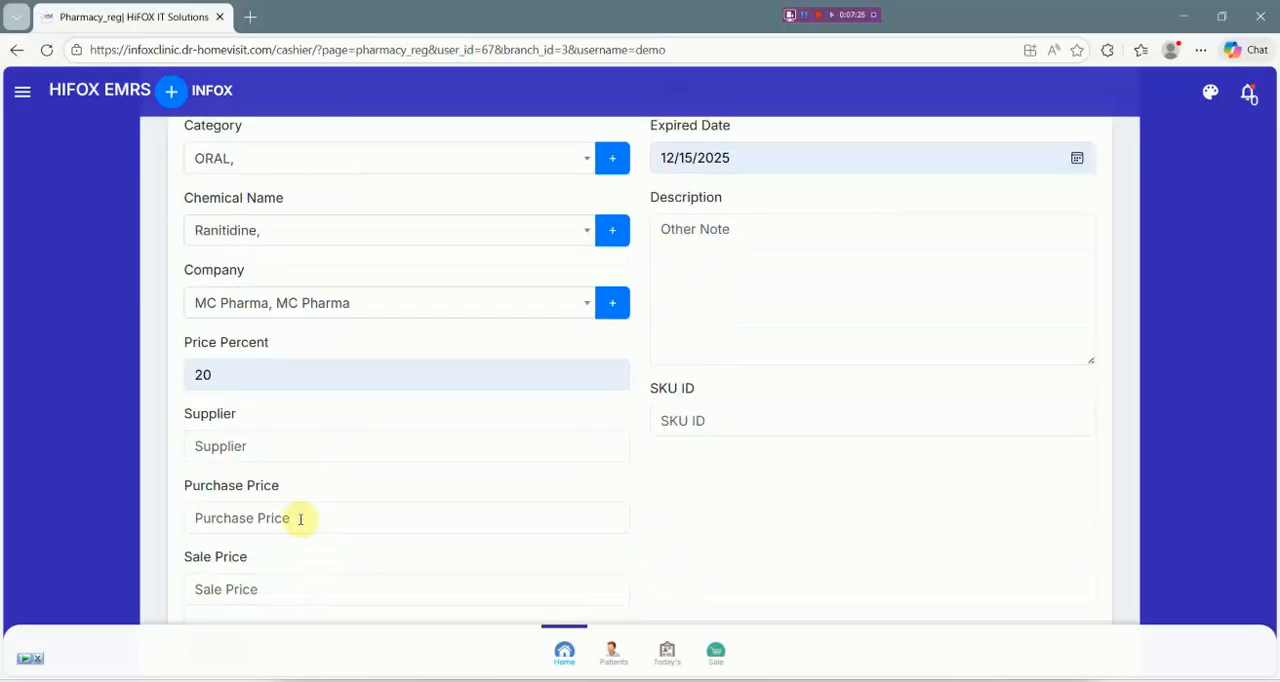
pyautogui.click(294, 452)
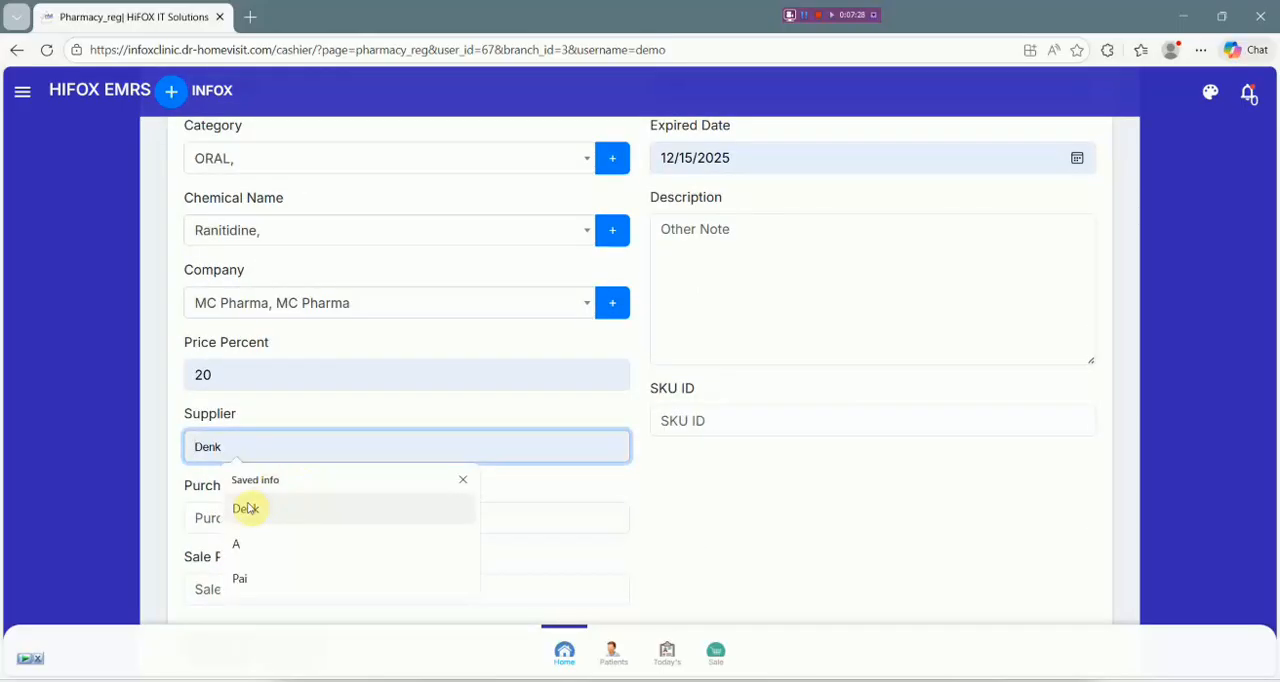
pyautogui.click(276, 511)
pyautogui.click(320, 517)
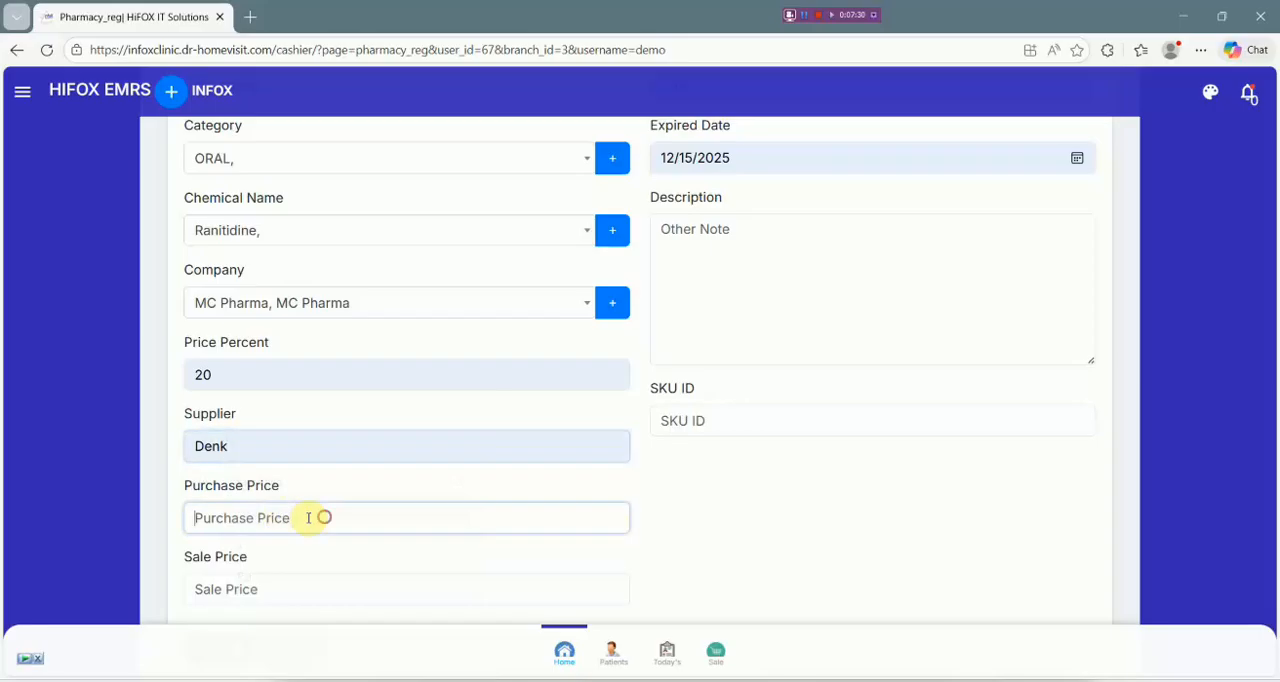
pyautogui.press('Up')
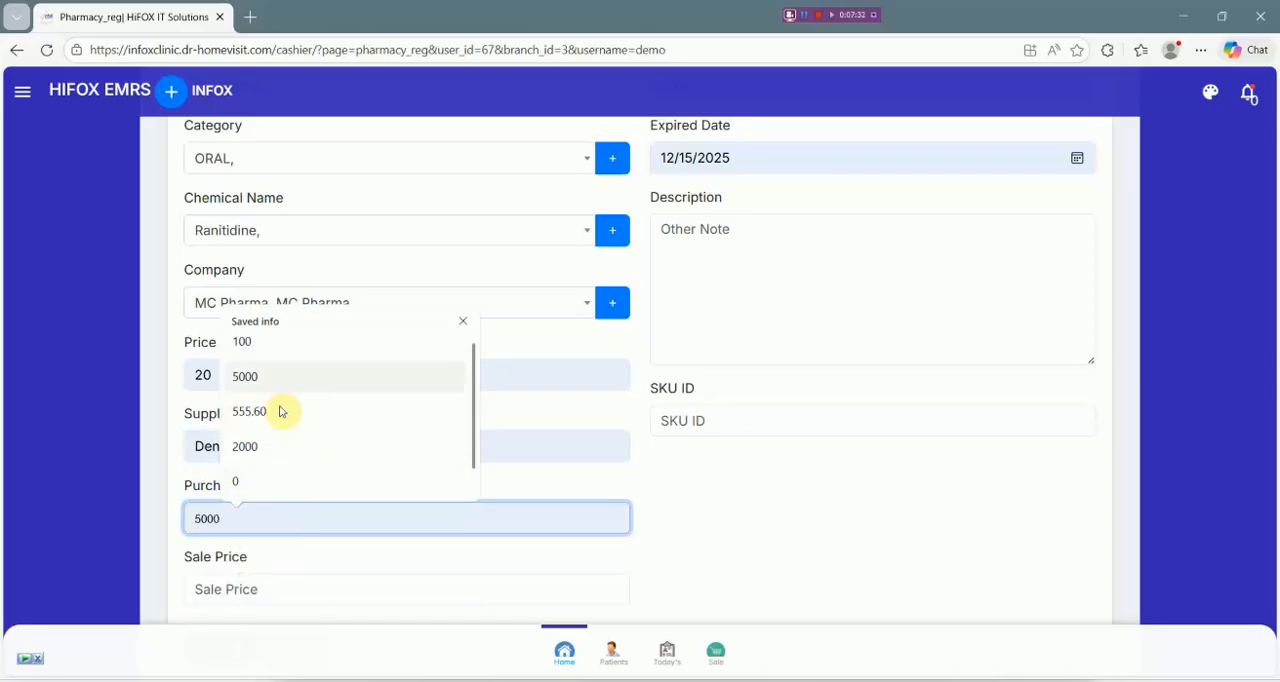
pyautogui.click(279, 350)
# Set CC DRUG's sale price to 300, review the filled-in form, and save the new drug.
pyautogui.scroll(-1, 283, 550)
pyautogui.click(274, 493)
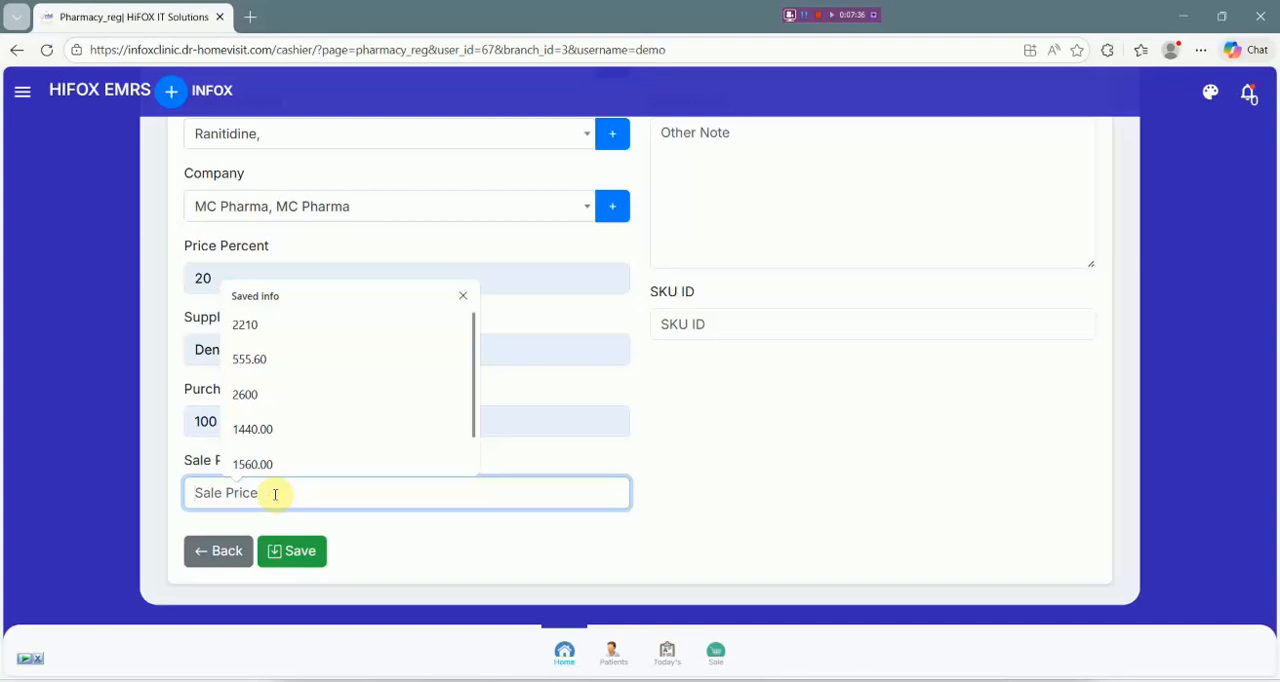
pyautogui.write('1')
pyautogui.press('BackSpace')
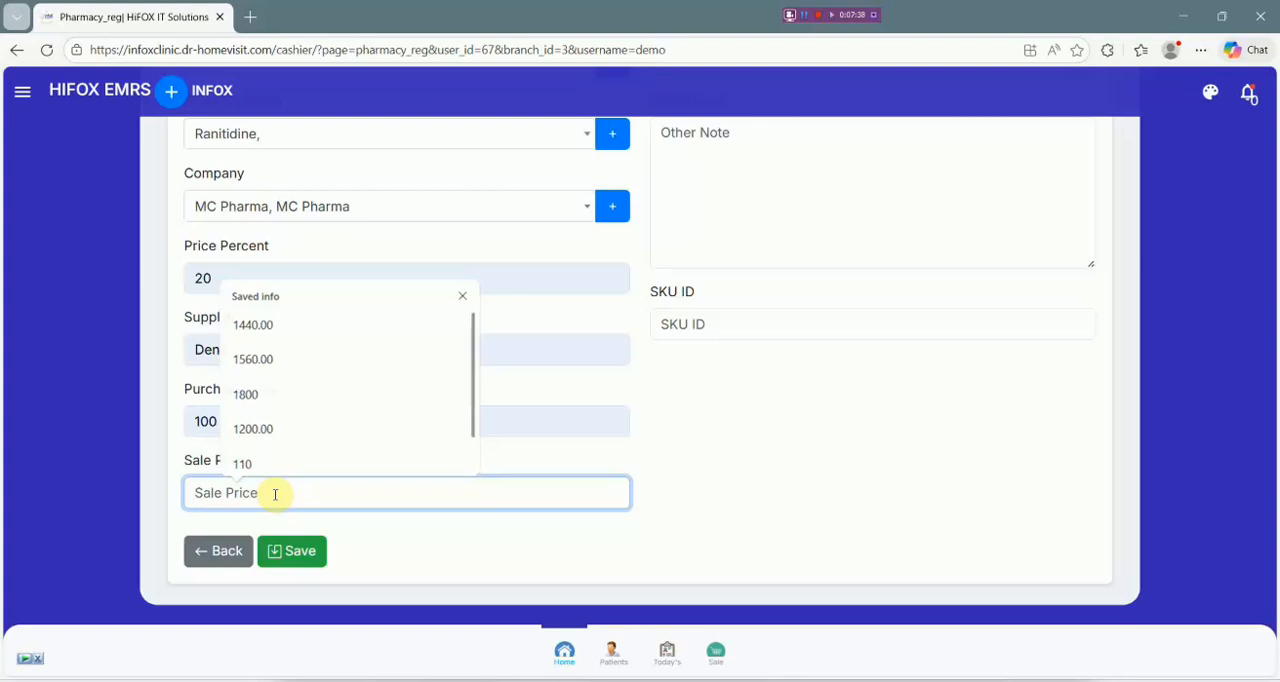
pyautogui.write('300')
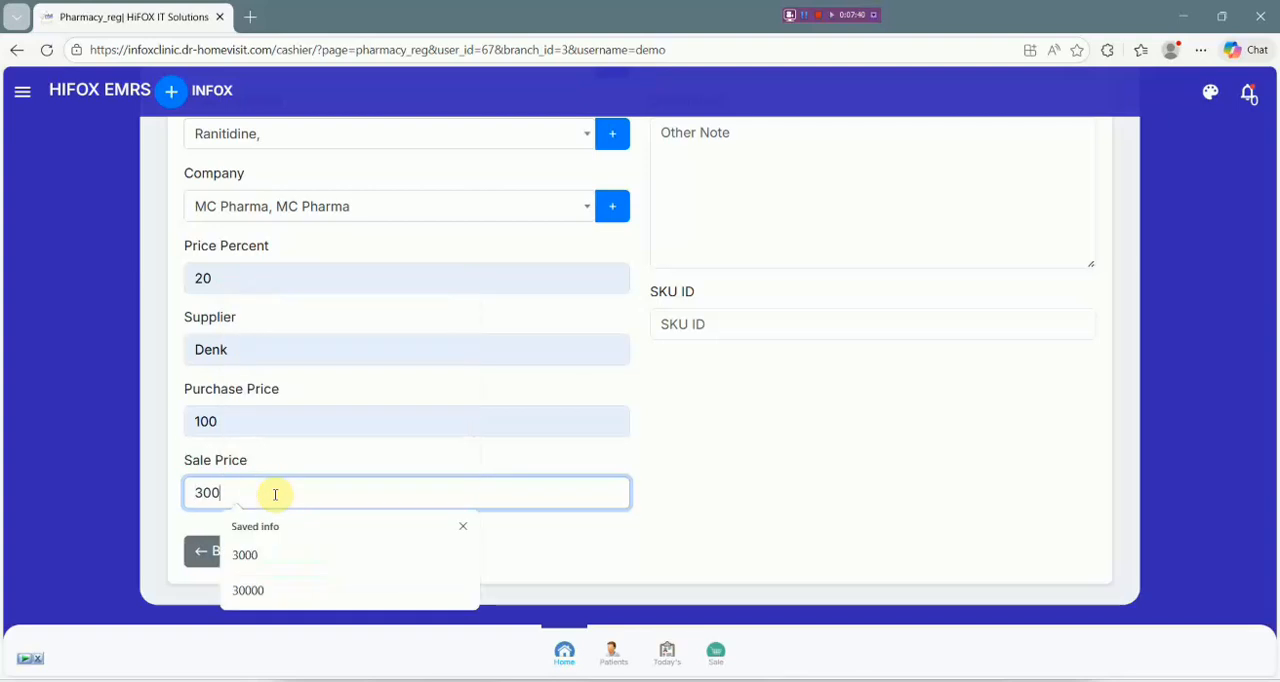
pyautogui.click(151, 522)
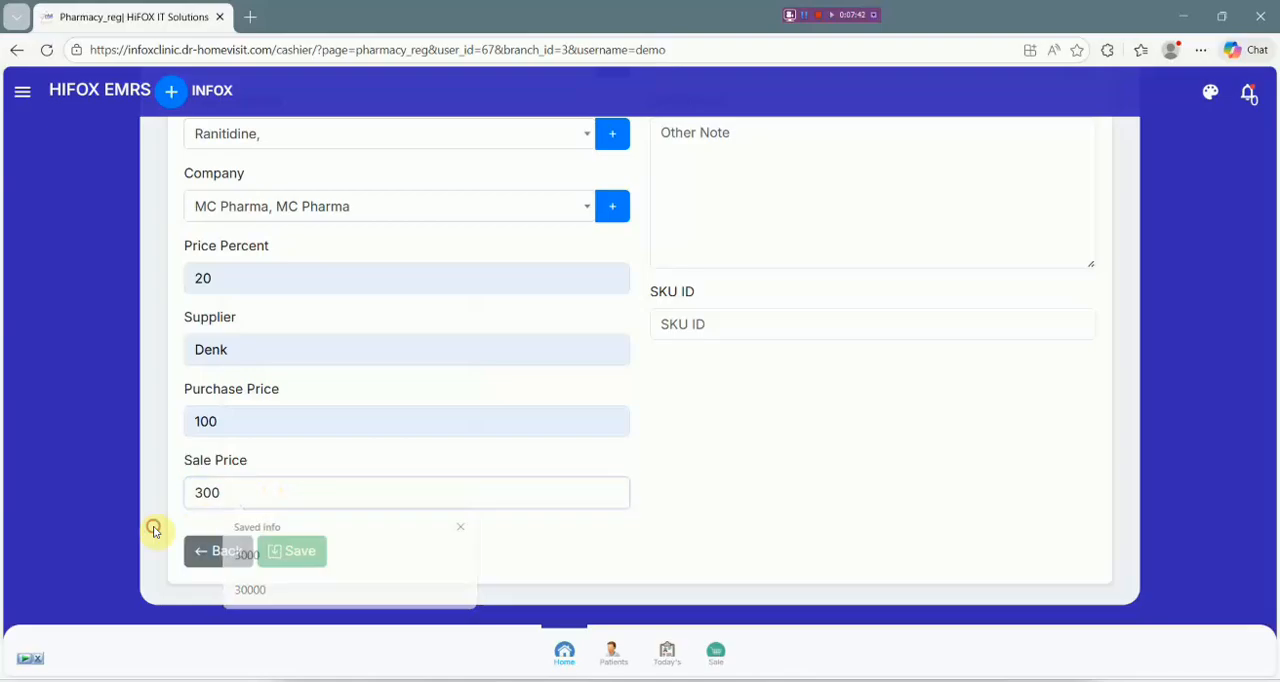
pyautogui.scroll(3, 511, 480)
pyautogui.scroll(-5, 706, 374)
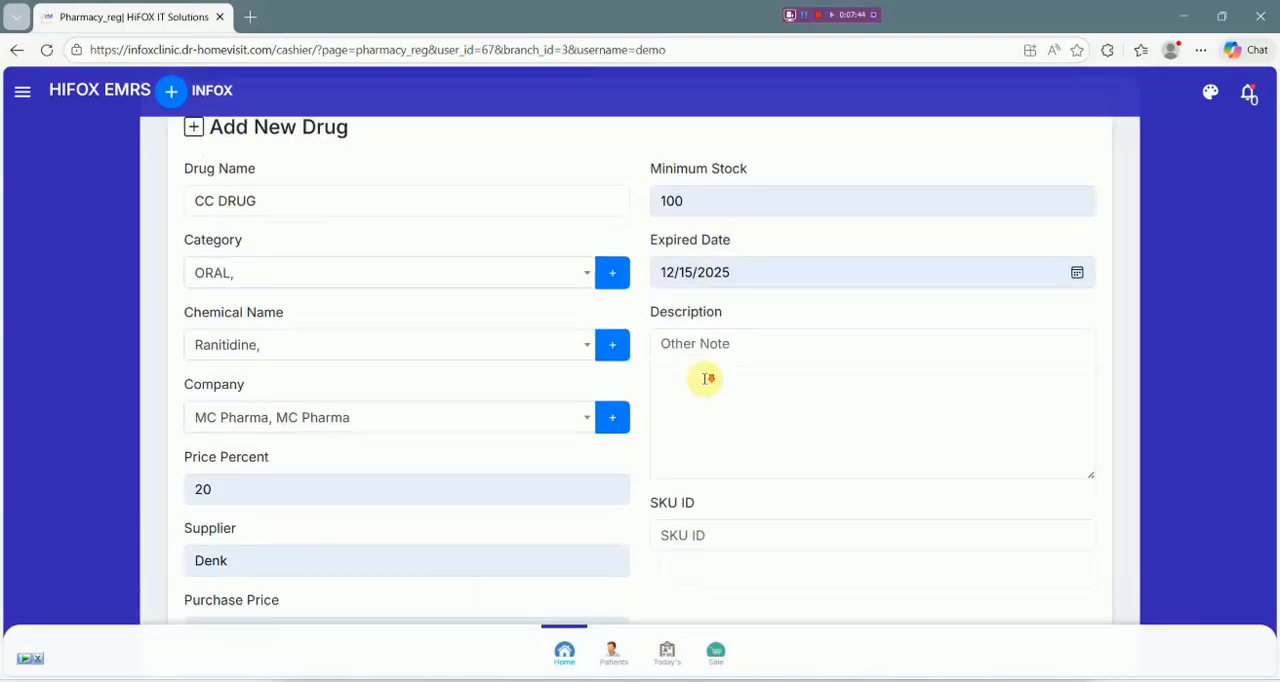
pyautogui.click(293, 554)
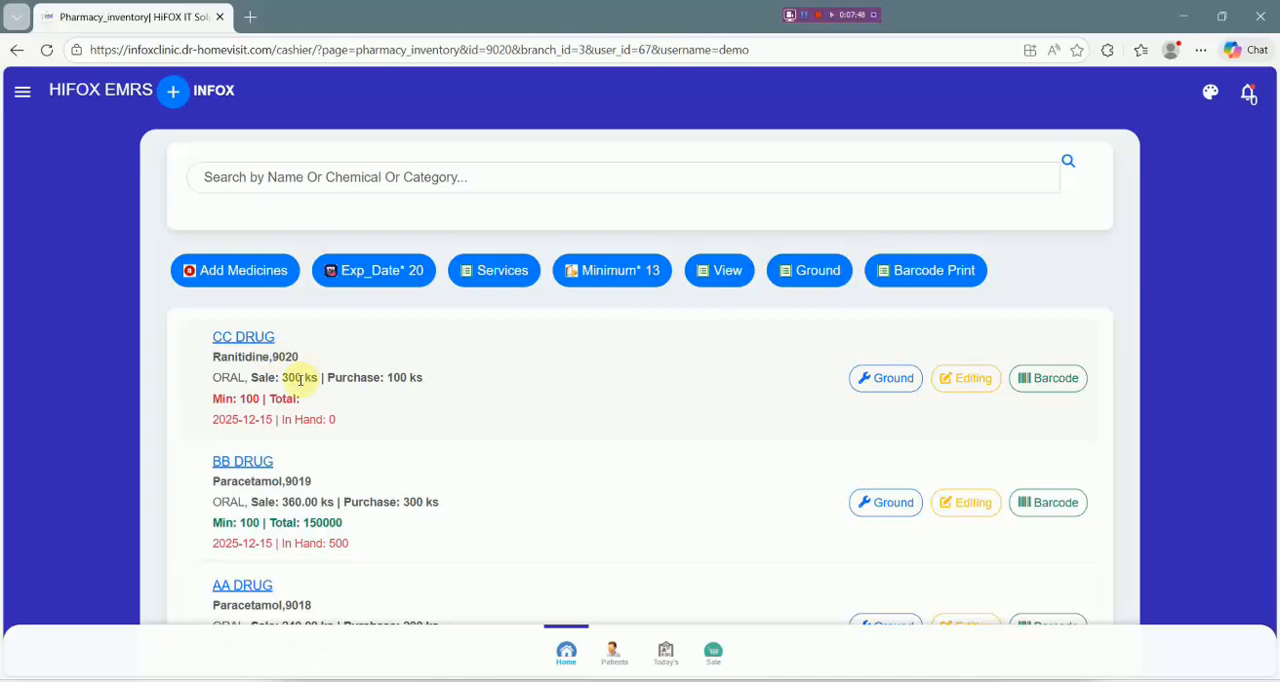
# Examine CC DRUG's stock entry and its in-hand quantity alongside BB DRUG and AA DRUG.
pyautogui.moveTo(337, 424); pyautogui.dragTo(190, 352)
pyautogui.click(180, 398)
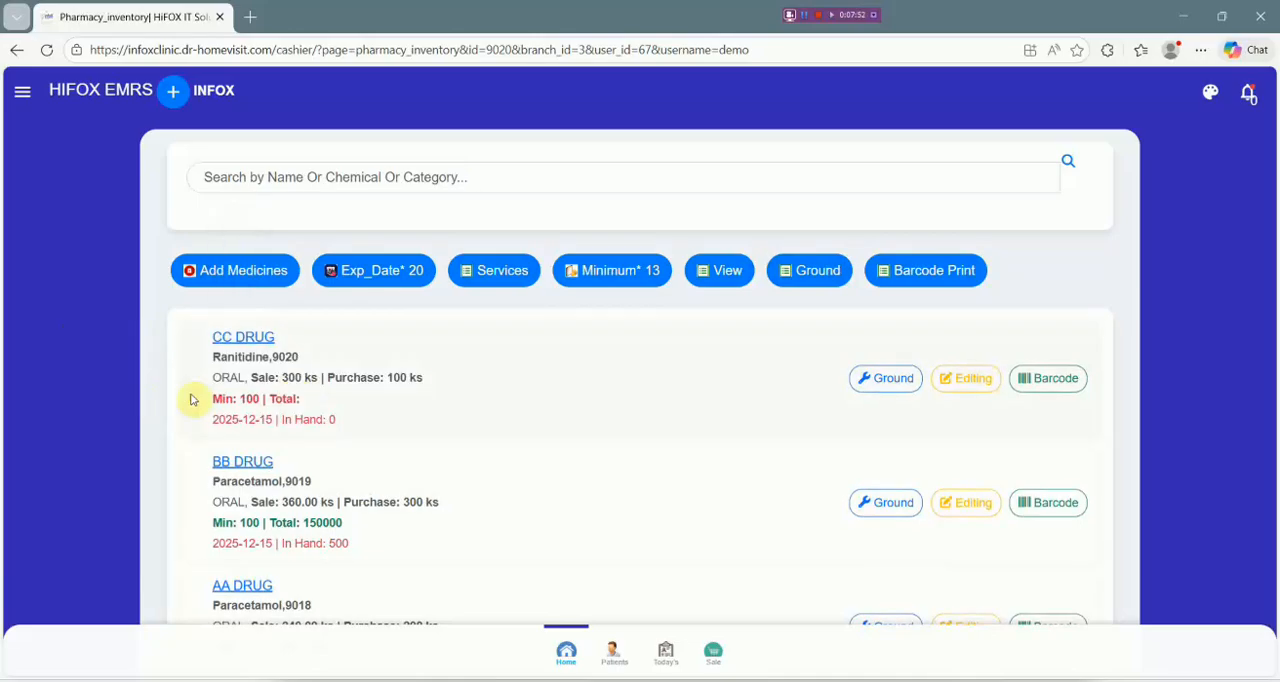
pyautogui.moveTo(360, 420); pyautogui.dragTo(183, 339)
pyautogui.click(382, 404)
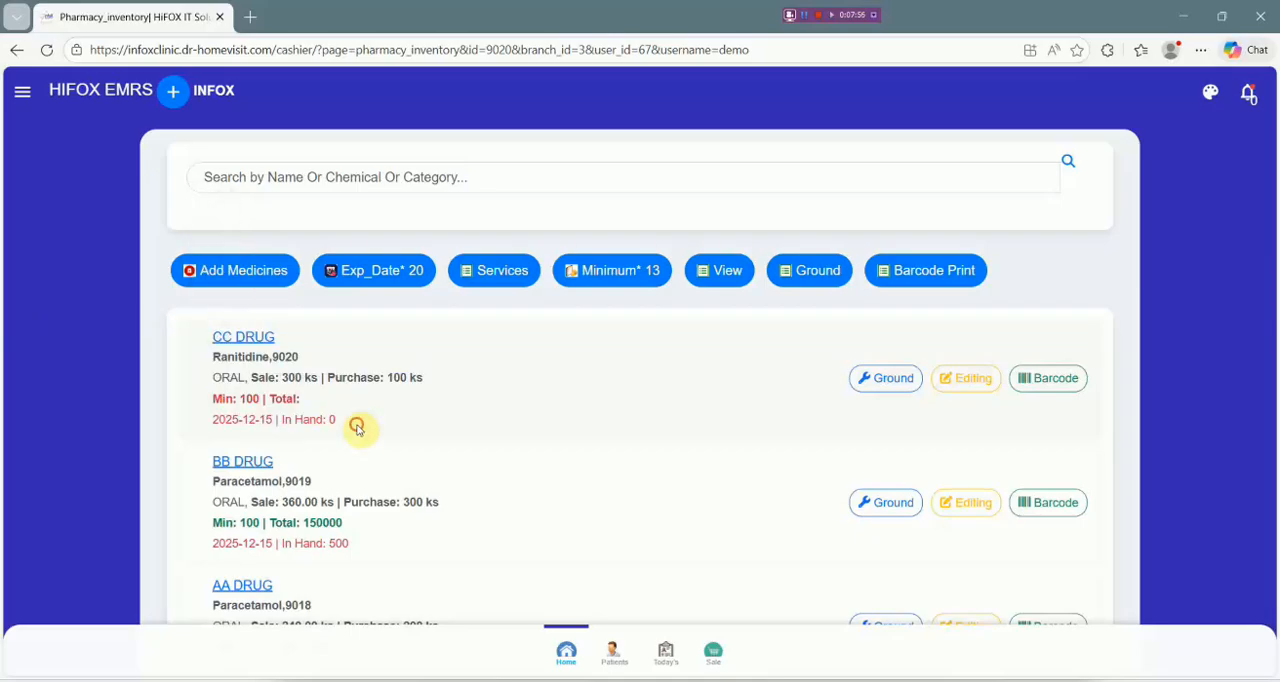
pyautogui.moveTo(357, 427); pyautogui.dragTo(334, 420)
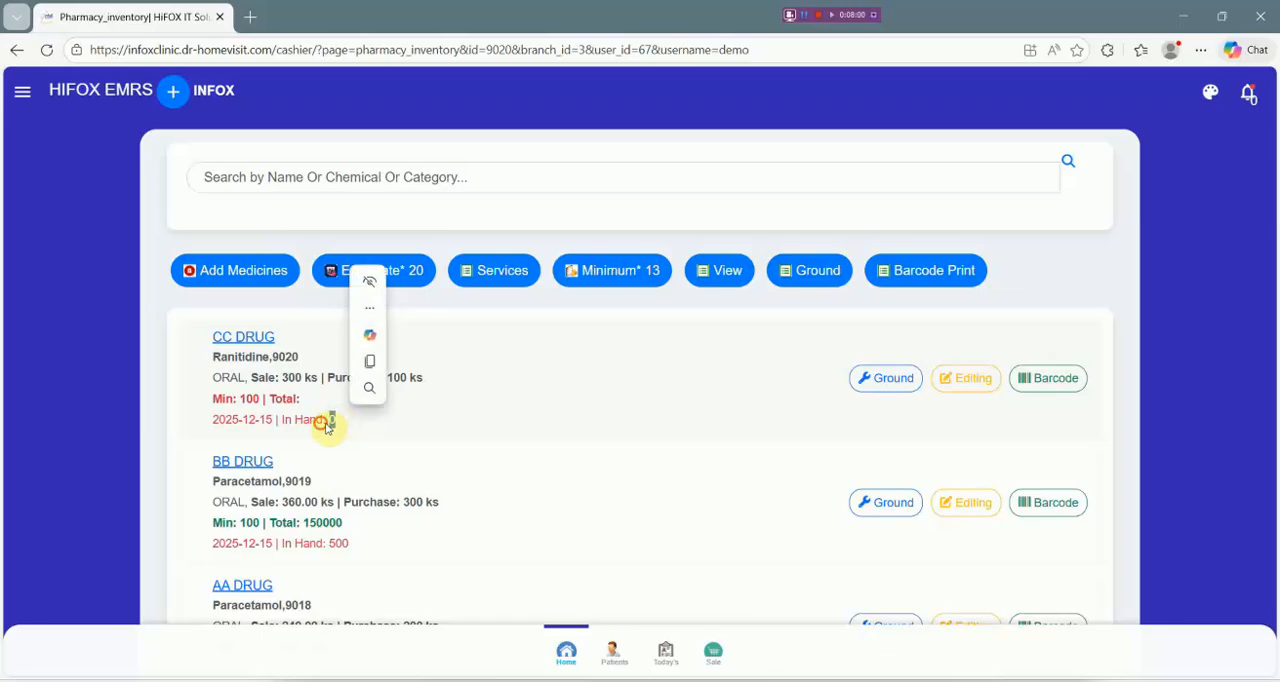
pyautogui.click(330, 423)
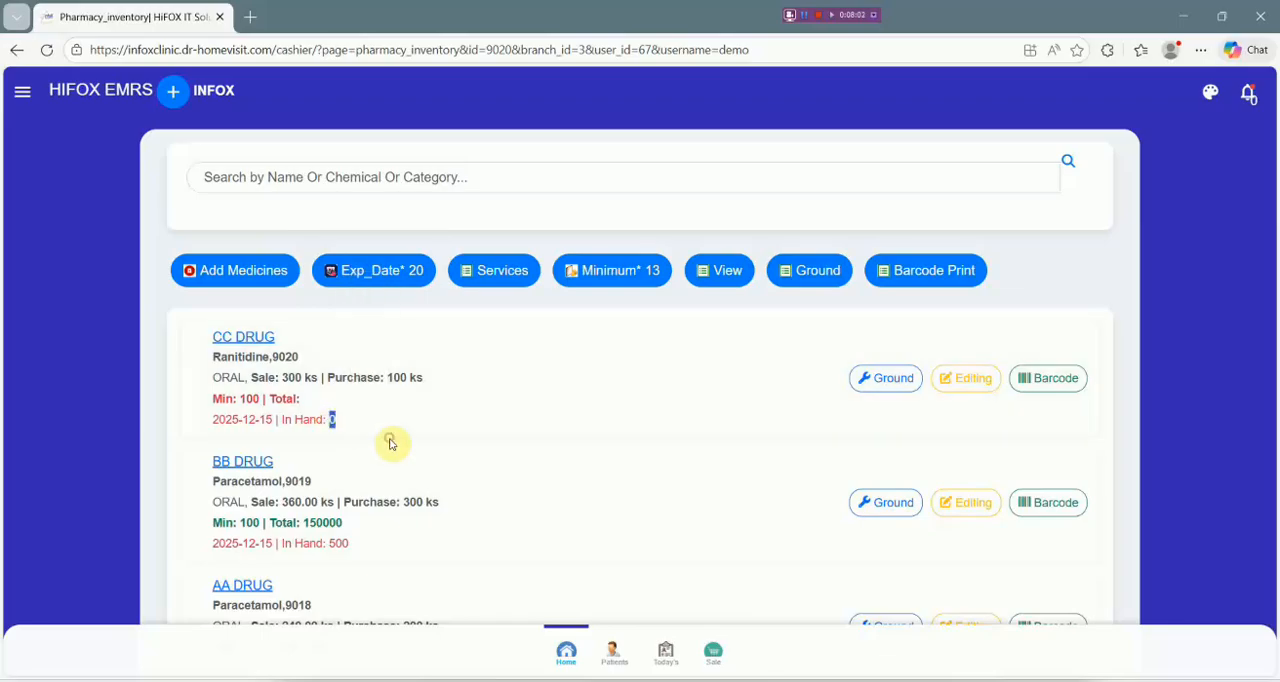
pyautogui.scroll(-3, 334, 414)
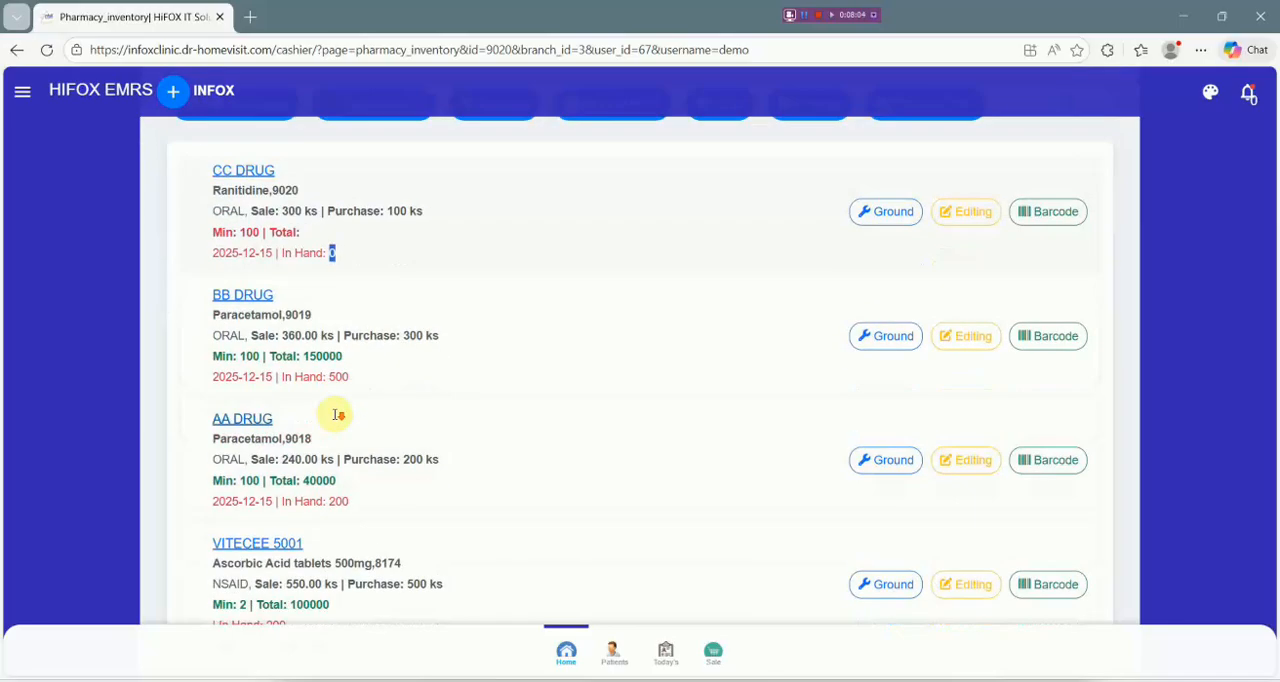
pyautogui.scroll(2, 380, 417)
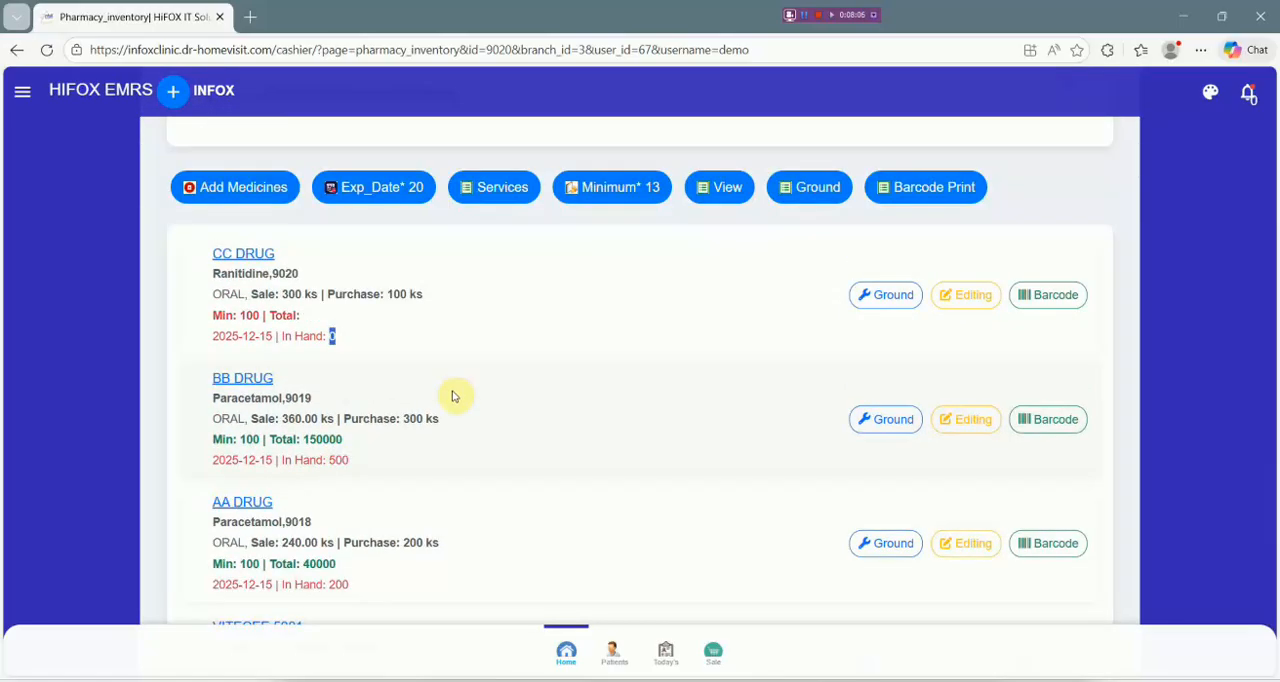